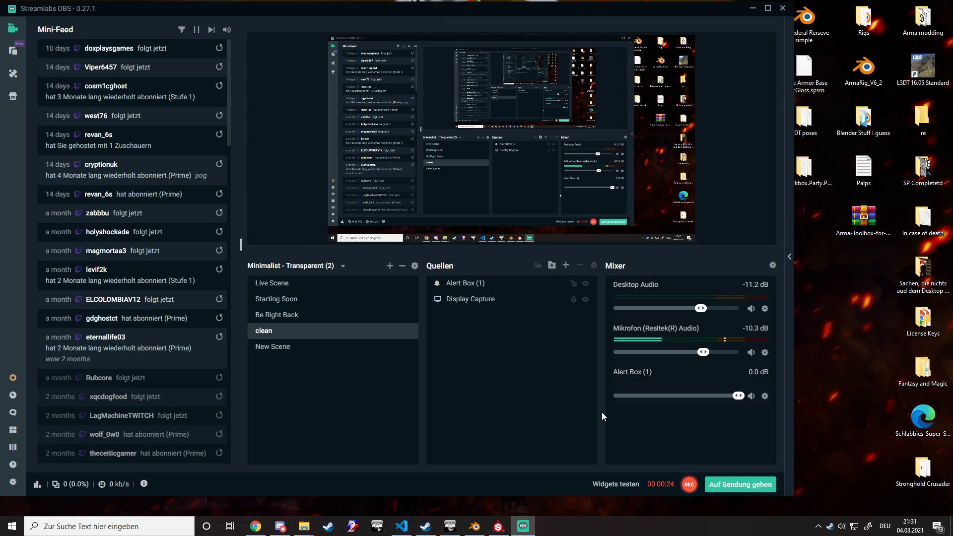
Switch to Substance Painter and examine the textured pistol from the side and rear.
{"action": "left_click", "coordinate": [757, 9]}
{"action": "left_click", "coordinate": [498, 527]}
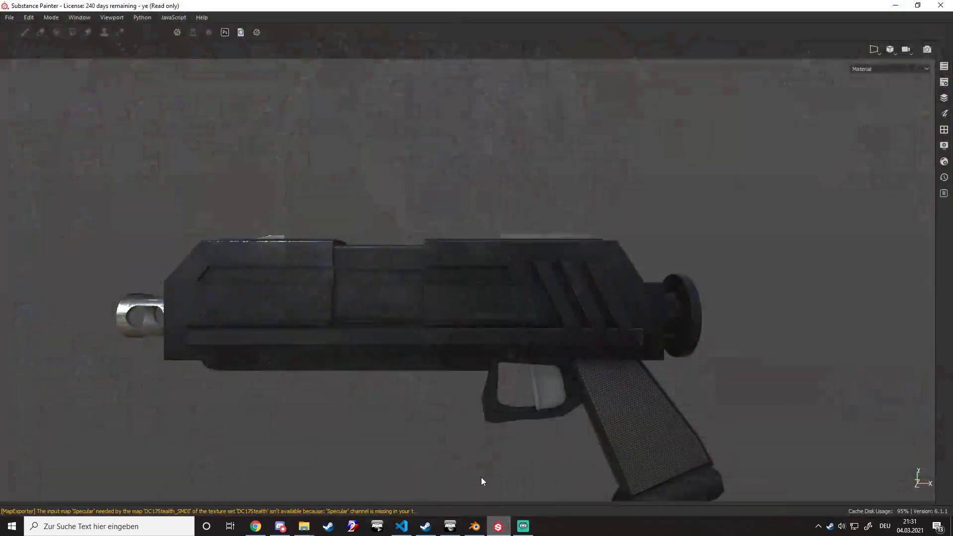
{"action": "middle_click_drag", "start_coordinate": [441, 374], "coordinate": [466, 316], "text": "alt"}
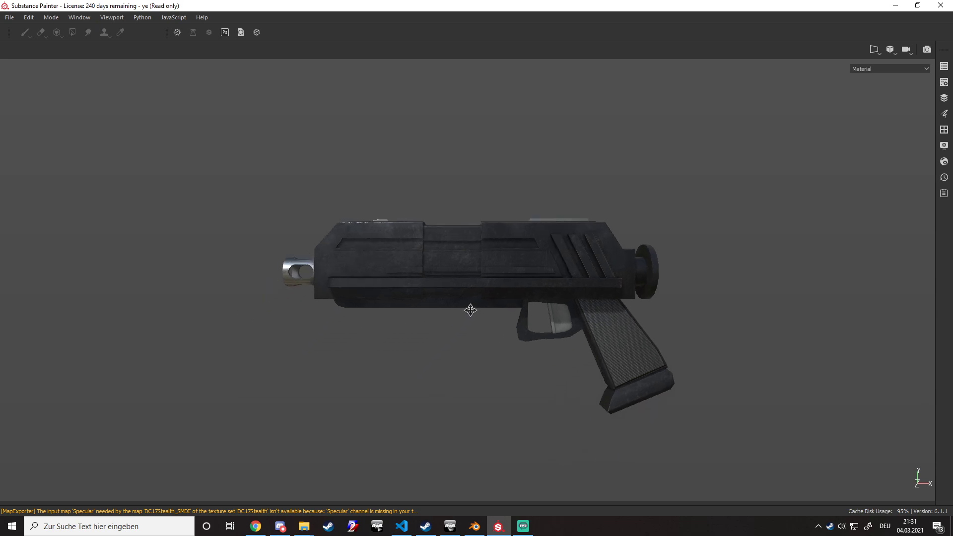
{"action": "scroll", "coordinate": [476, 315], "scroll_direction": "up", "scroll_amount": 3}
{"action": "left_click_drag", "start_coordinate": [476, 315], "coordinate": [357, 261], "text": "alt"}
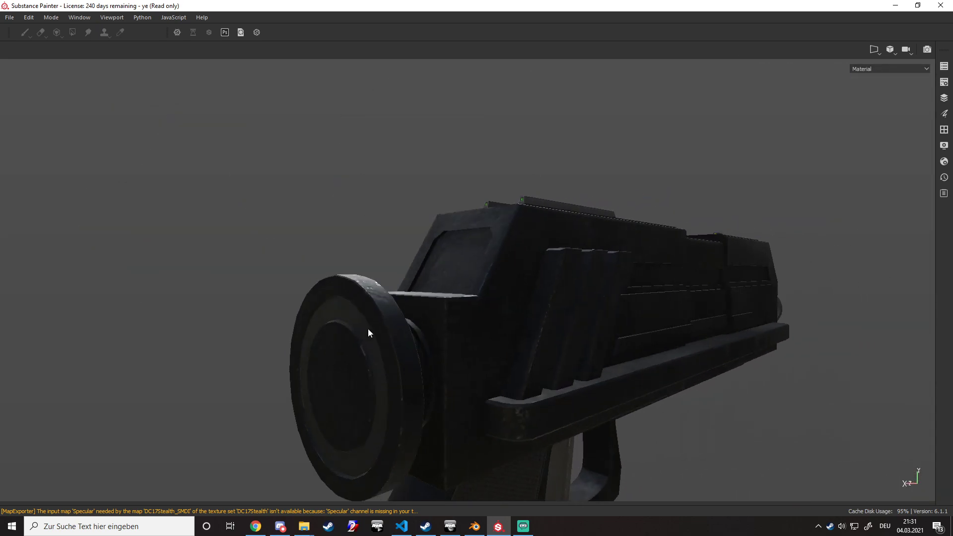
Restore the hidden interface panels, then collapse the upper DC_Series_Black folder and select Fill layer 2.
{"action": "key", "text": "Tab"}
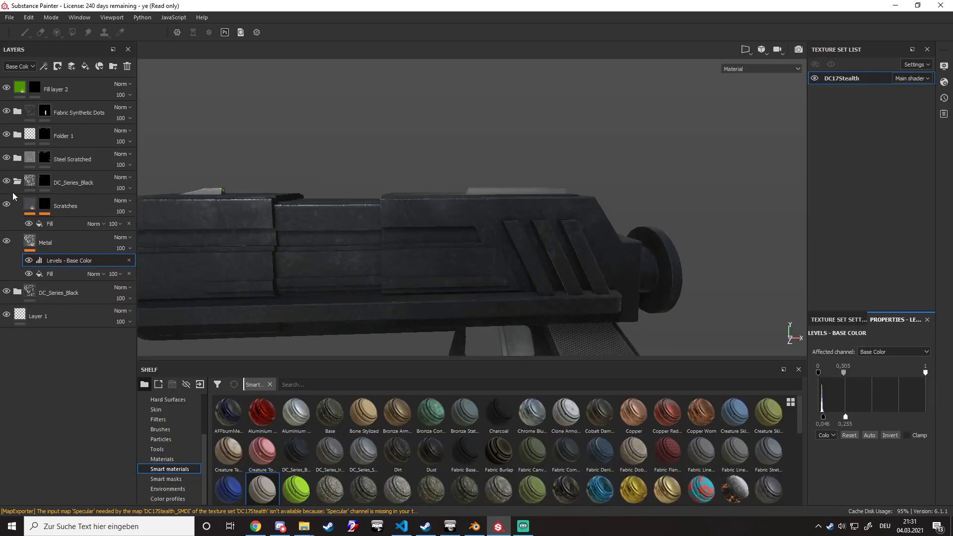
{"action": "left_click", "coordinate": [17, 182]}
{"action": "left_click_drag", "start_coordinate": [187, 217], "coordinate": [311, 340], "text": "alt"}
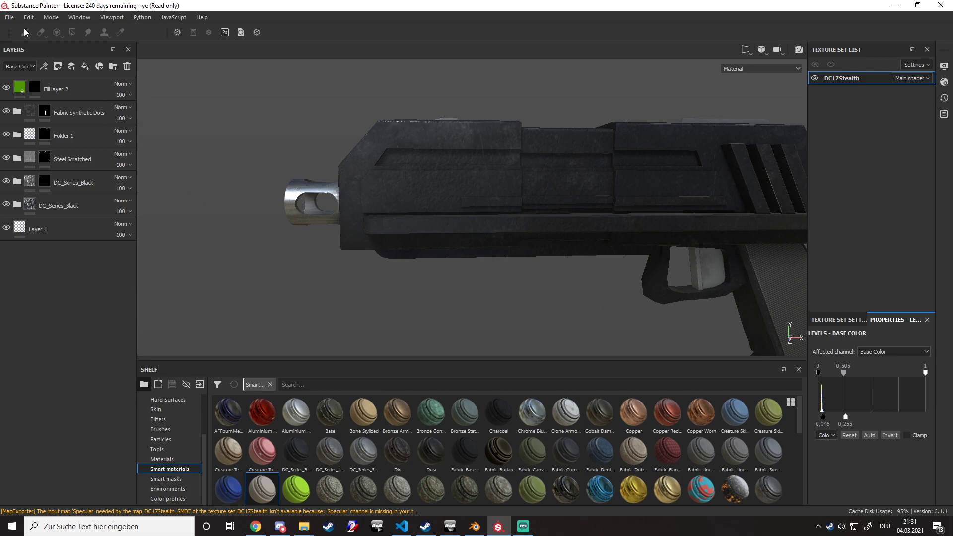
{"action": "left_click", "coordinate": [86, 93]}
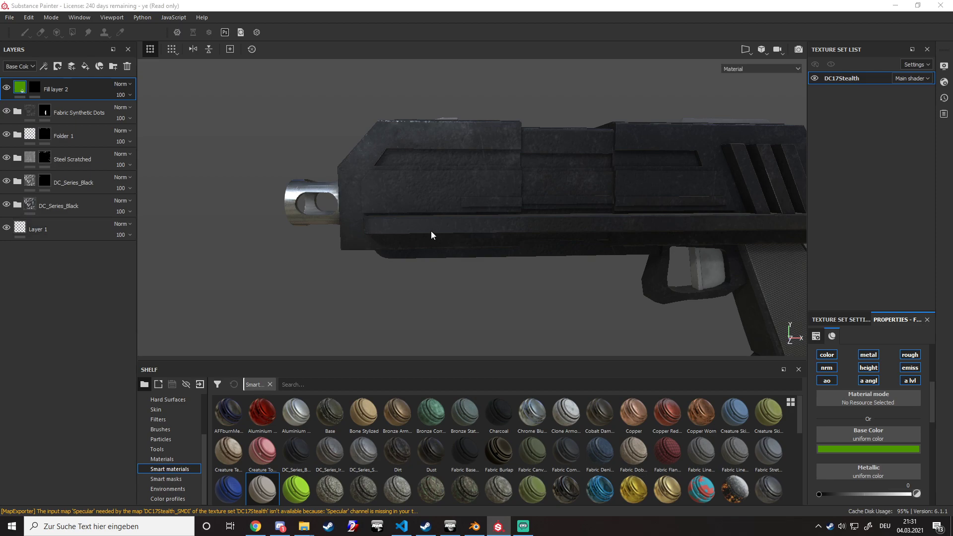
Save the project as DC17stealth.spp in the SWLS folder, replacing the existing file.
{"action": "key", "text": "ctrl+s"}
{"action": "type", "text": "DC17"}
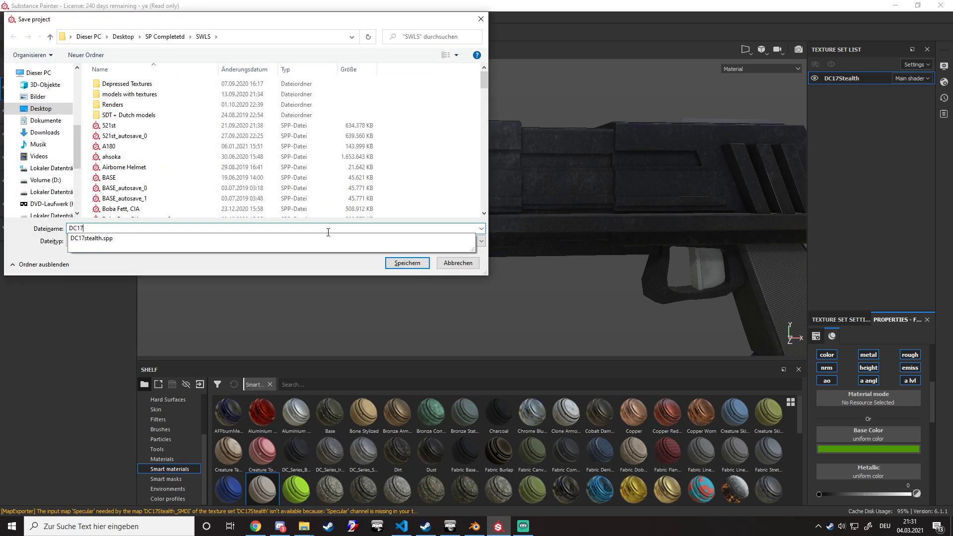
{"action": "key", "text": "Down"}
{"action": "key", "text": "Return"}
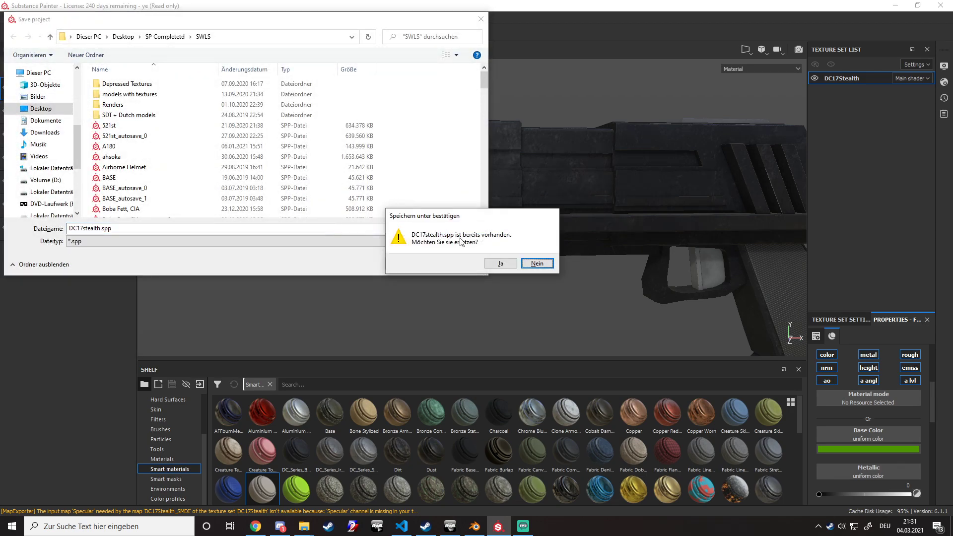
{"action": "left_click", "coordinate": [501, 264]}
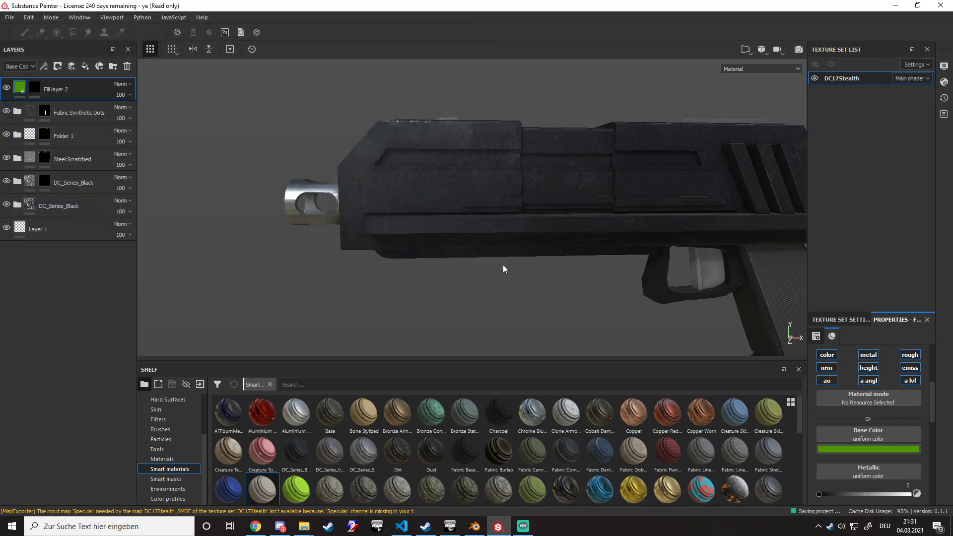
Create a new project from the pistol mesh, saving the changes to the DC17stealth project.
{"action": "scroll", "coordinate": [471, 239], "scroll_direction": "down", "scroll_amount": 2}
{"action": "left_click", "coordinate": [471, 238]}
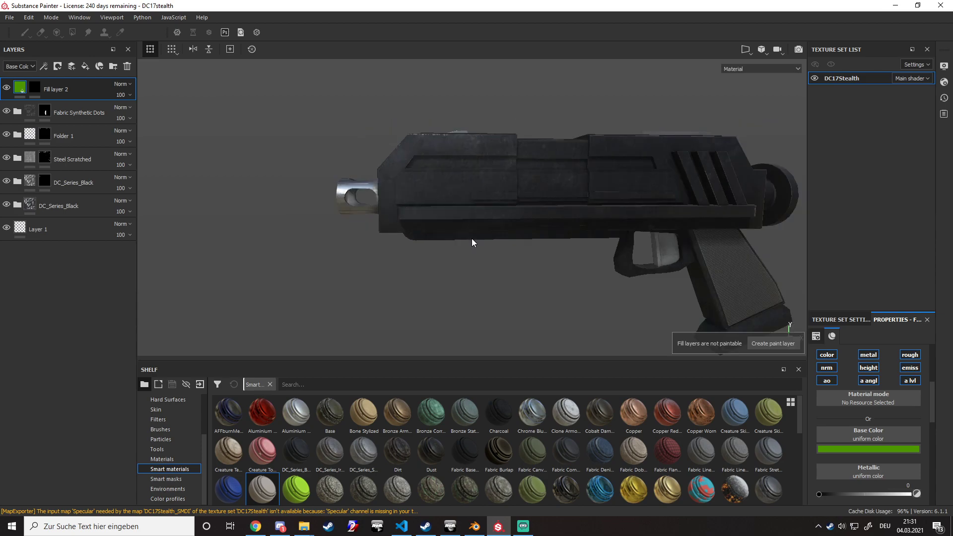
{"action": "mouse_move", "coordinate": [470, 234]}
{"action": "left_mouse_down", "text": "alt"}
{"action": "mouse_move", "coordinate": [432, 233]}
{"action": "mouse_move", "coordinate": [462, 232]}
{"action": "left_mouse_up", "text": "alt"}
{"action": "middle_click_drag", "start_coordinate": [462, 232], "coordinate": [340, 212], "text": "alt"}
{"action": "left_click", "coordinate": [4, 18]}
{"action": "left_click", "coordinate": [19, 28]}
{"action": "left_click", "coordinate": [567, 153]}
{"action": "double_click", "coordinate": [476, 215]}
{"action": "left_click", "coordinate": [431, 178]}
{"action": "left_click", "coordinate": [422, 213]}
{"action": "left_click", "coordinate": [521, 393]}
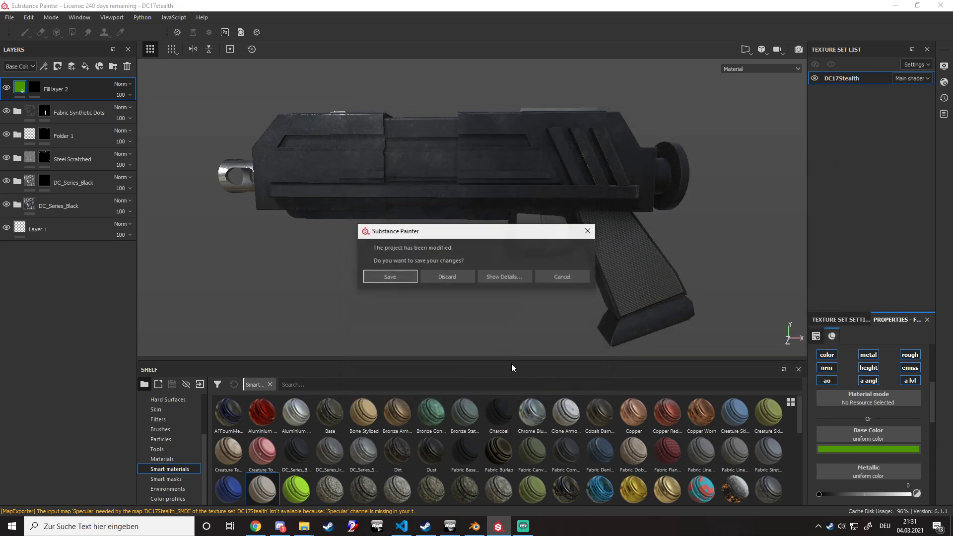
{"action": "left_click", "coordinate": [412, 278]}
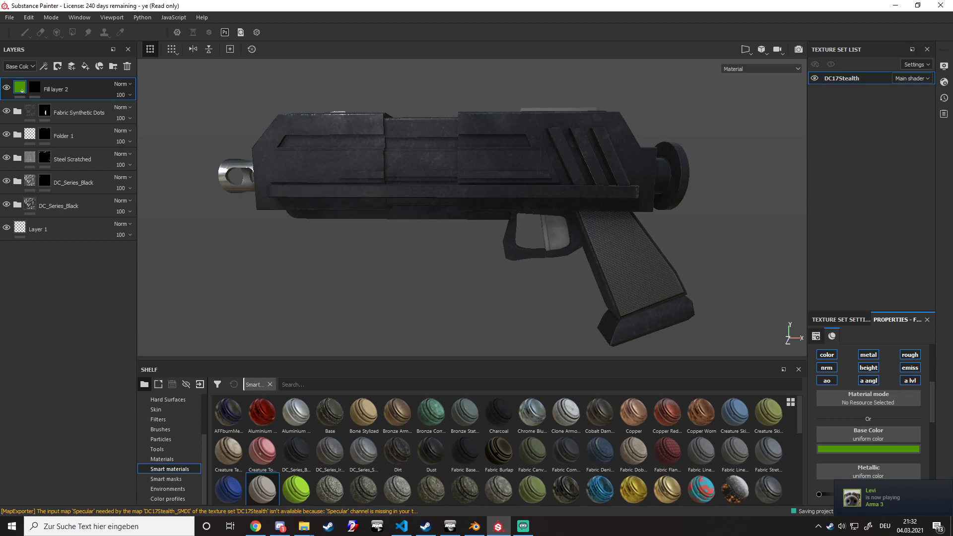
Apply the DC_Series_Black smart material to the whole pistol and delete the empty Layer 1.
{"action": "scroll", "coordinate": [434, 218], "scroll_direction": "up", "scroll_amount": 2}
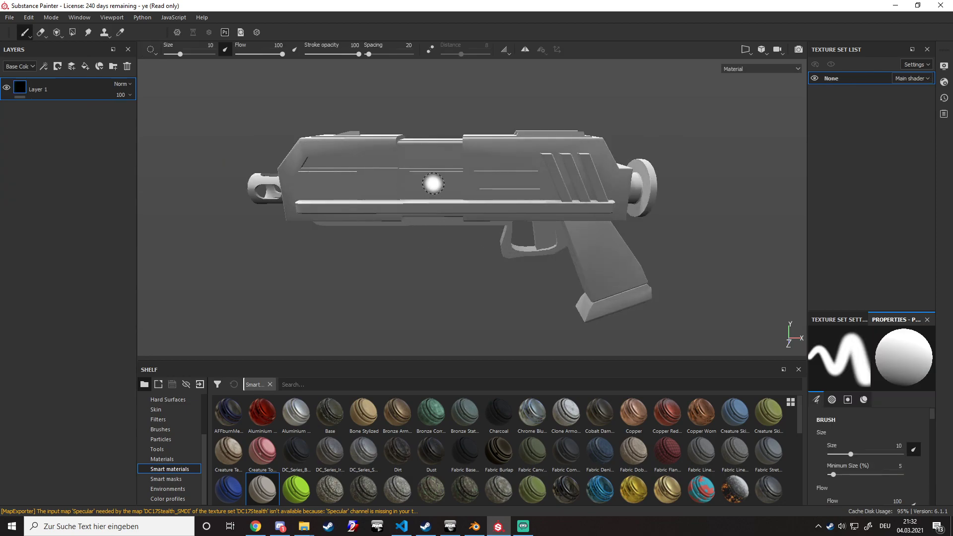
{"action": "left_click_drag", "start_coordinate": [444, 201], "coordinate": [414, 202], "text": "alt"}
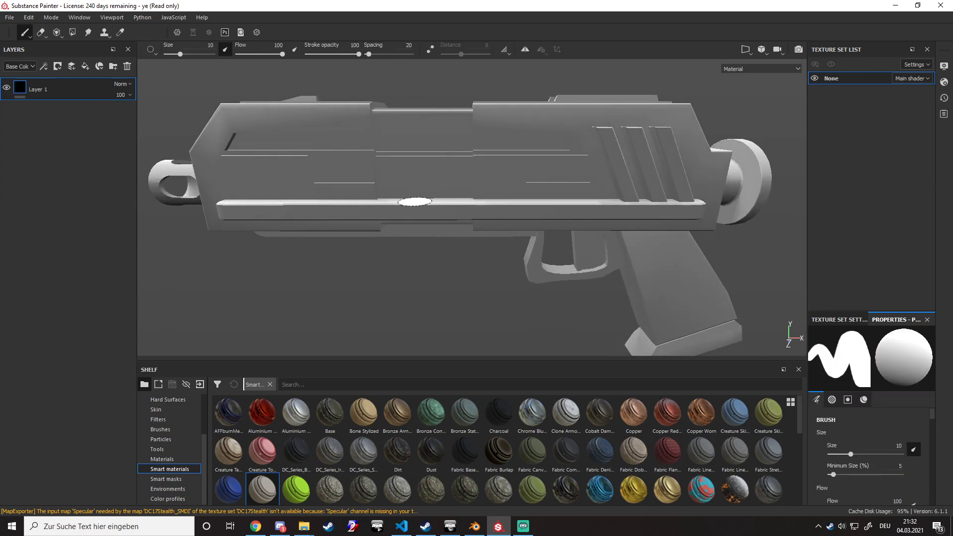
{"action": "scroll", "coordinate": [414, 202], "scroll_direction": "down", "scroll_amount": 2}
{"action": "middle_click_drag", "start_coordinate": [414, 203], "coordinate": [522, 223], "text": "alt"}
{"action": "mouse_move", "coordinate": [523, 222]}
{"action": "left_mouse_down", "text": "alt"}
{"action": "mouse_move", "coordinate": [642, 238]}
{"action": "mouse_move", "coordinate": [516, 231]}
{"action": "left_mouse_up", "text": "alt"}
{"action": "middle_click_drag", "start_coordinate": [626, 239], "coordinate": [539, 240], "text": "alt"}
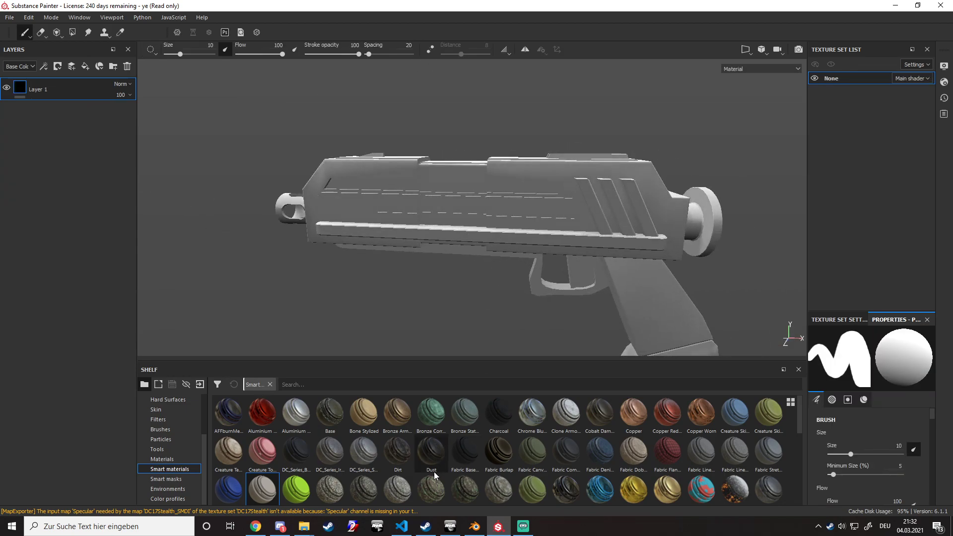
{"action": "scroll", "coordinate": [460, 483], "scroll_direction": "down", "scroll_amount": 5}
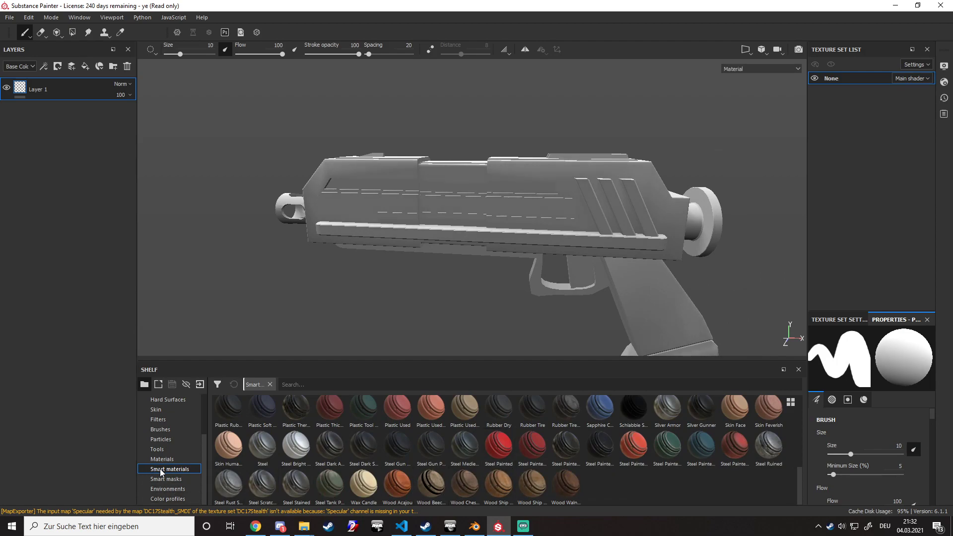
{"action": "scroll", "coordinate": [398, 478], "scroll_direction": "up", "scroll_amount": 5}
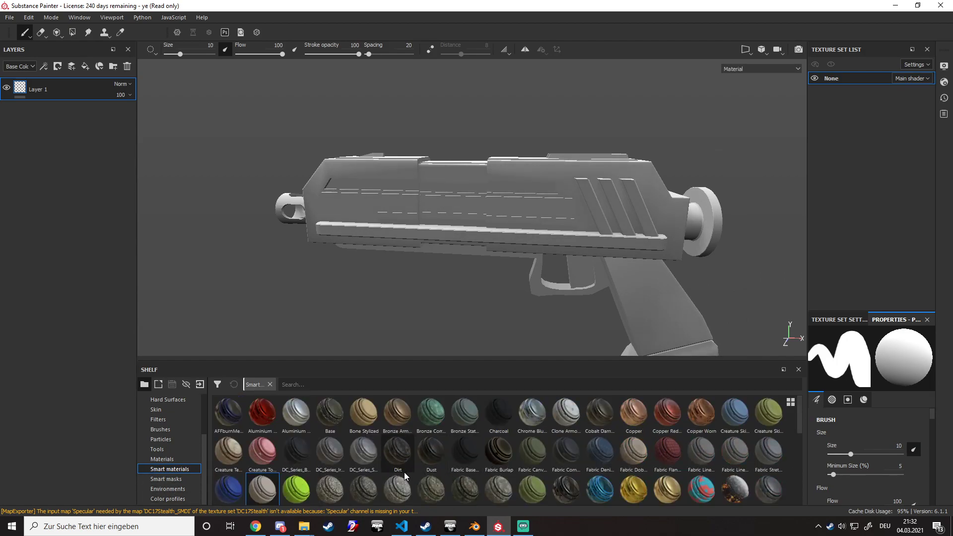
{"action": "mouse_move", "coordinate": [304, 463]}
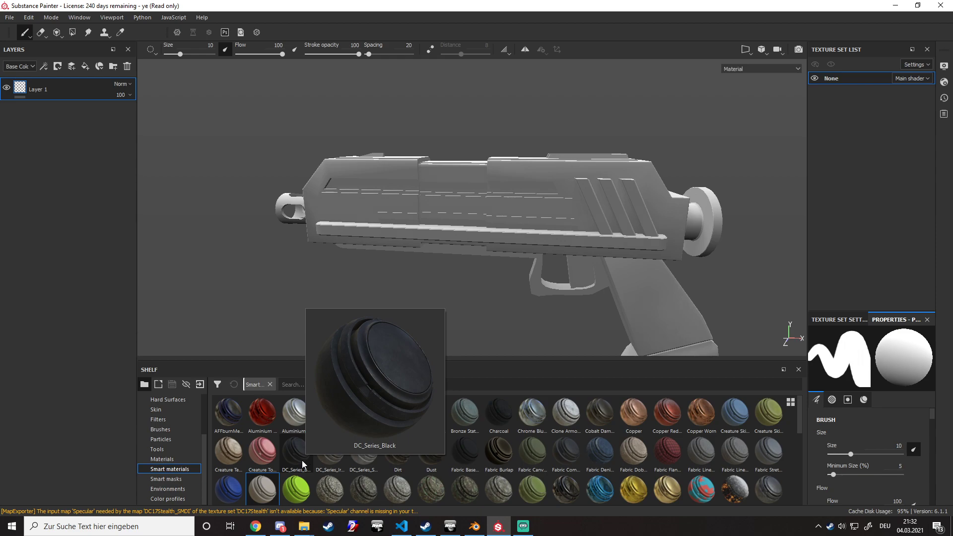
{"action": "scroll", "coordinate": [303, 462], "scroll_direction": "down", "scroll_amount": 5}
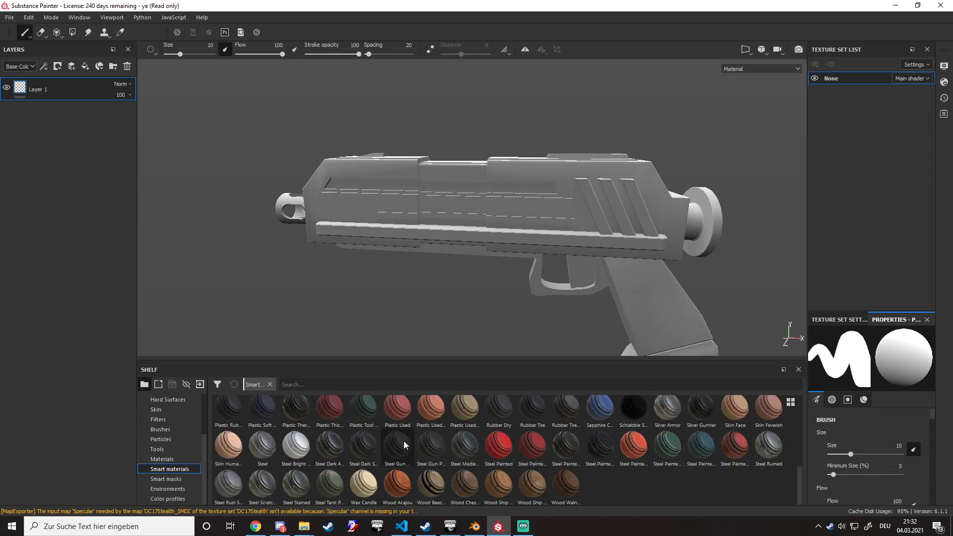
{"action": "scroll", "coordinate": [404, 444], "scroll_direction": "up", "scroll_amount": 5}
{"action": "left_click_drag", "start_coordinate": [297, 445], "coordinate": [389, 235]}
{"action": "left_click", "coordinate": [64, 116]}
{"action": "left_click", "coordinate": [126, 67]}
{"action": "left_click_drag", "start_coordinate": [290, 231], "coordinate": [290, 219], "text": "alt"}
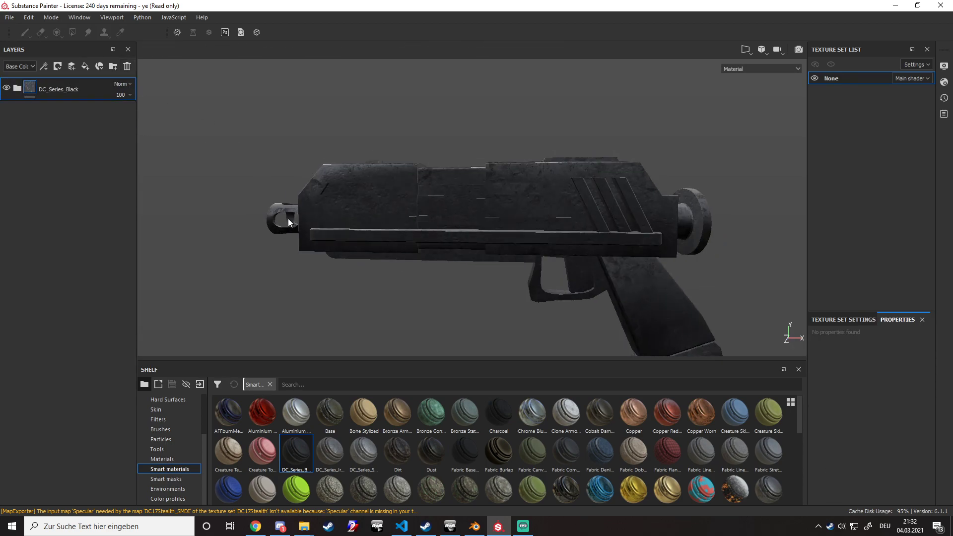
Choose the output size in the baking settings and bake all mesh maps for the pistol.
{"action": "left_click", "coordinate": [30, 17]}
{"action": "left_click", "coordinate": [42, 60]}
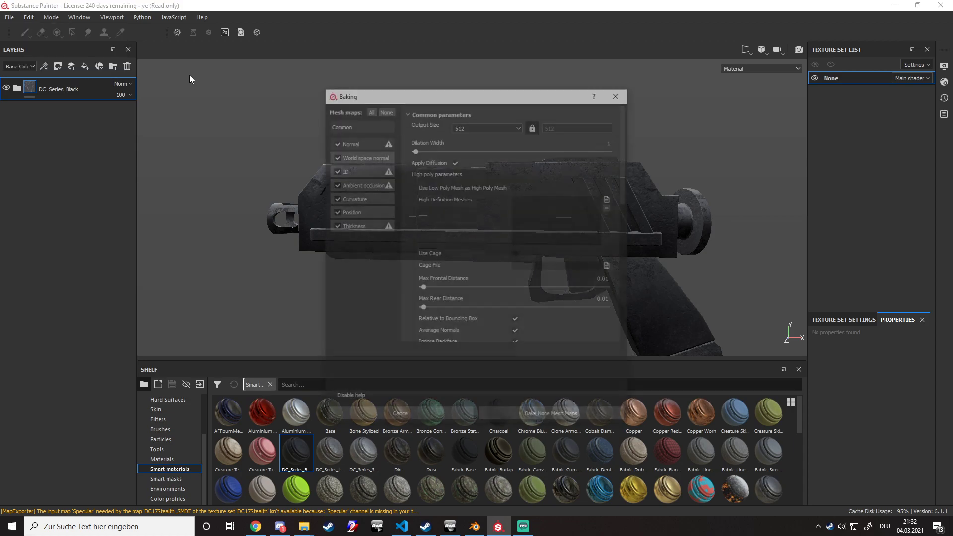
{"action": "left_click", "coordinate": [481, 113]}
{"action": "left_click", "coordinate": [413, 112]}
{"action": "left_click", "coordinate": [469, 126]}
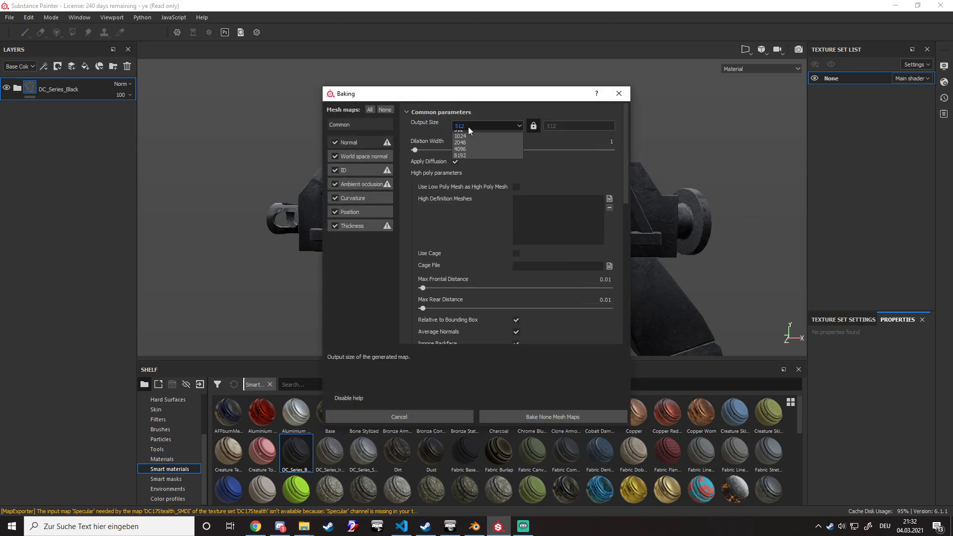
{"action": "left_click", "coordinate": [482, 174]}
{"action": "left_click", "coordinate": [537, 415]}
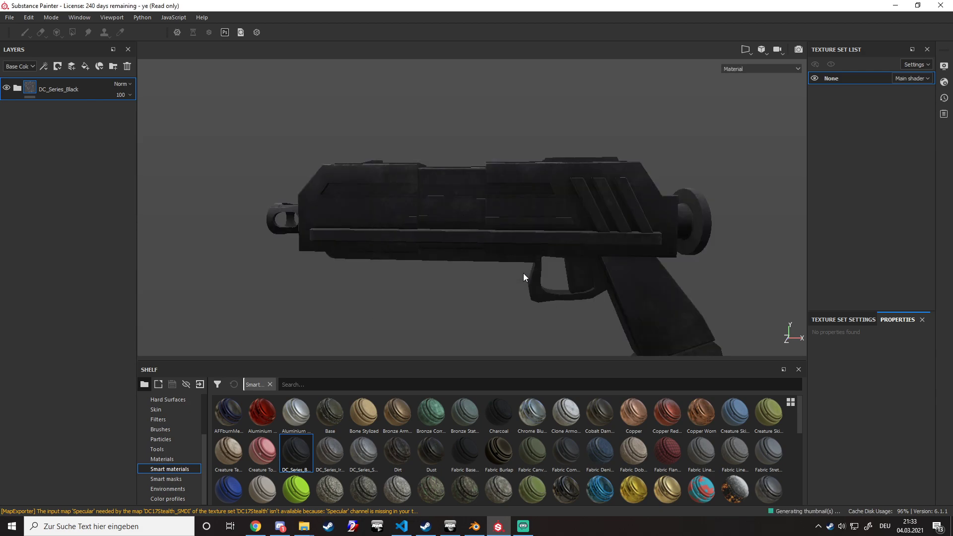
Examine how the DC_Series_Black material looks on the pistol's top, rear and sides with the baked maps.
{"action": "scroll", "coordinate": [516, 234], "scroll_direction": "up", "scroll_amount": 3}
{"action": "left_click_drag", "start_coordinate": [516, 234], "coordinate": [484, 272], "text": "alt"}
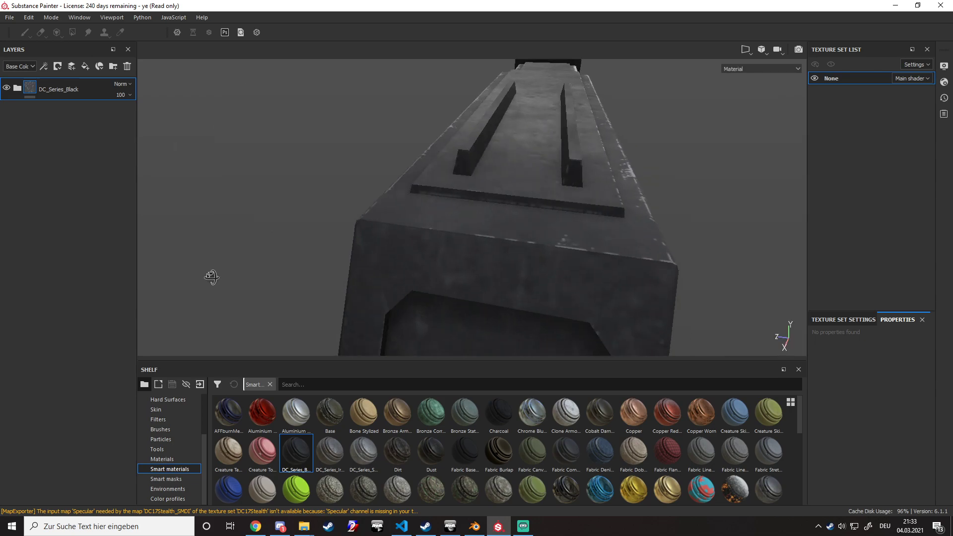
{"action": "scroll", "coordinate": [483, 272], "scroll_direction": "down", "scroll_amount": 3}
{"action": "left_click_drag", "start_coordinate": [366, 232], "coordinate": [383, 196], "text": "alt+shift"}
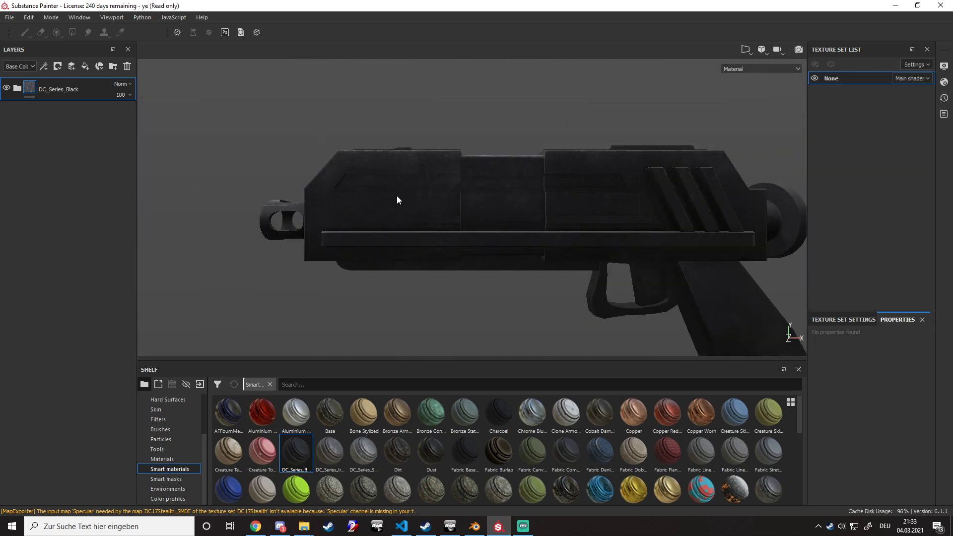
{"action": "middle_click_drag", "start_coordinate": [607, 231], "coordinate": [376, 198], "text": "alt"}
{"action": "left_click_drag", "start_coordinate": [375, 196], "coordinate": [573, 239], "text": "alt"}
{"action": "scroll", "coordinate": [573, 239], "scroll_direction": "down", "scroll_amount": 4}
{"action": "middle_click_drag", "start_coordinate": [362, 267], "coordinate": [547, 269], "text": "alt"}
{"action": "scroll", "coordinate": [547, 269], "scroll_direction": "up", "scroll_amount": 3}
{"action": "left_click_drag", "start_coordinate": [547, 269], "coordinate": [513, 301], "text": "alt"}
Add the Steel Scratched smart material above DC_Series_Black and give it a black mask.
{"action": "scroll", "coordinate": [340, 443], "scroll_direction": "down", "scroll_amount": 6}
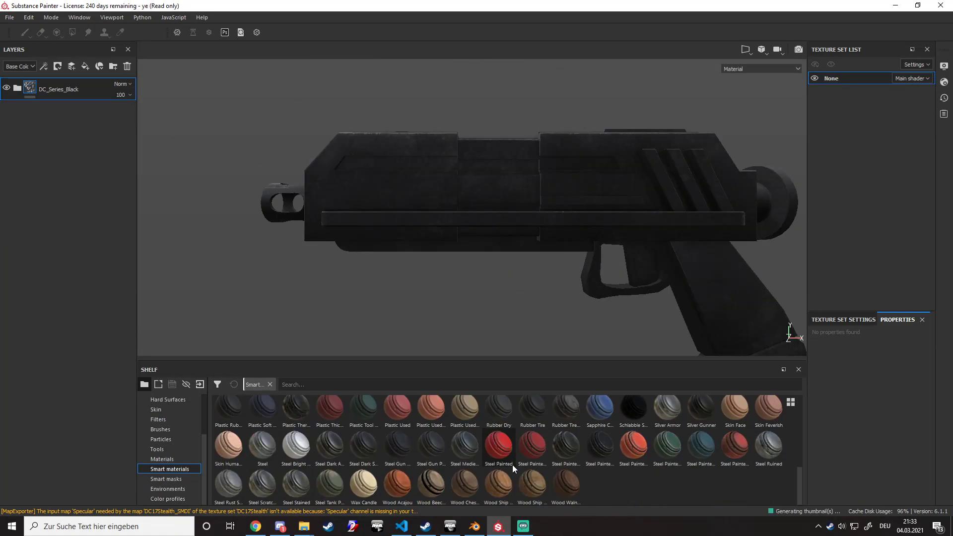
{"action": "left_click_drag", "start_coordinate": [271, 483], "coordinate": [275, 189]}
{"action": "right_click", "coordinate": [69, 86]}
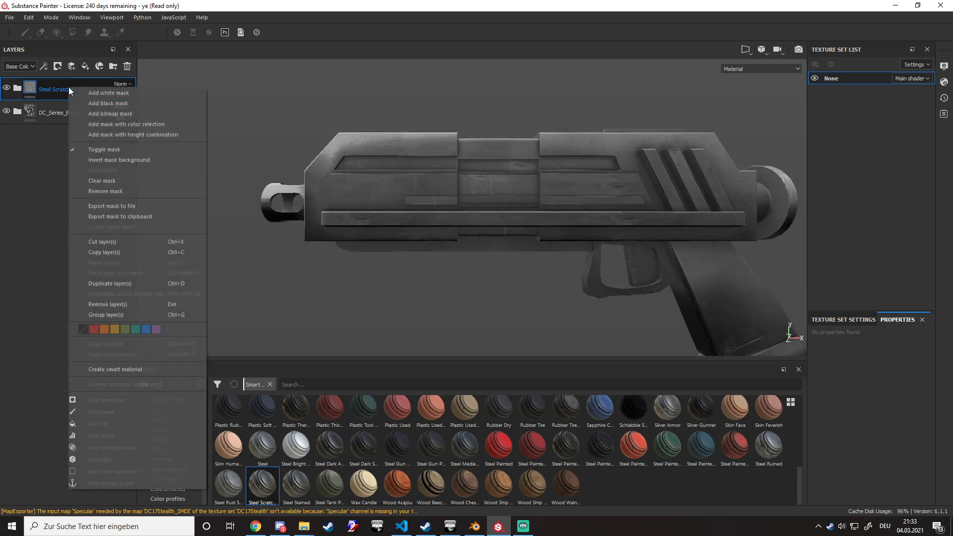
{"action": "left_click", "coordinate": [91, 103]}
Reveal Steel Scratched on the muzzle by filling that part in the mask with the polygon fill's mesh mode.
{"action": "left_click", "coordinate": [73, 32]}
{"action": "scroll", "coordinate": [224, 186], "scroll_direction": "up", "scroll_amount": 3}
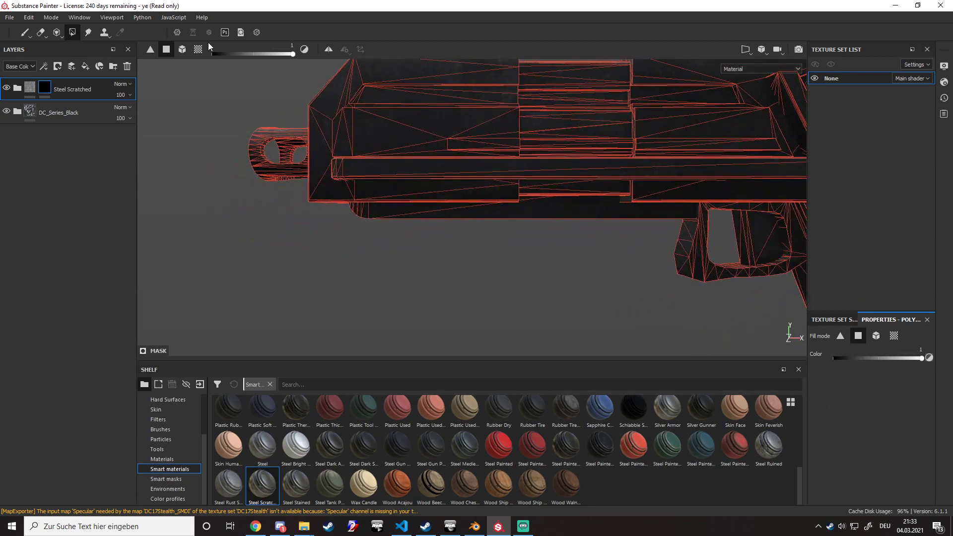
{"action": "scroll", "coordinate": [252, 165], "scroll_direction": "up", "scroll_amount": 2}
{"action": "left_click", "coordinate": [251, 167]}
{"action": "scroll", "coordinate": [251, 166], "scroll_direction": "down", "scroll_amount": 1}
{"action": "left_click_drag", "start_coordinate": [225, 179], "coordinate": [235, 250], "text": "alt"}
{"action": "key", "text": "c"}
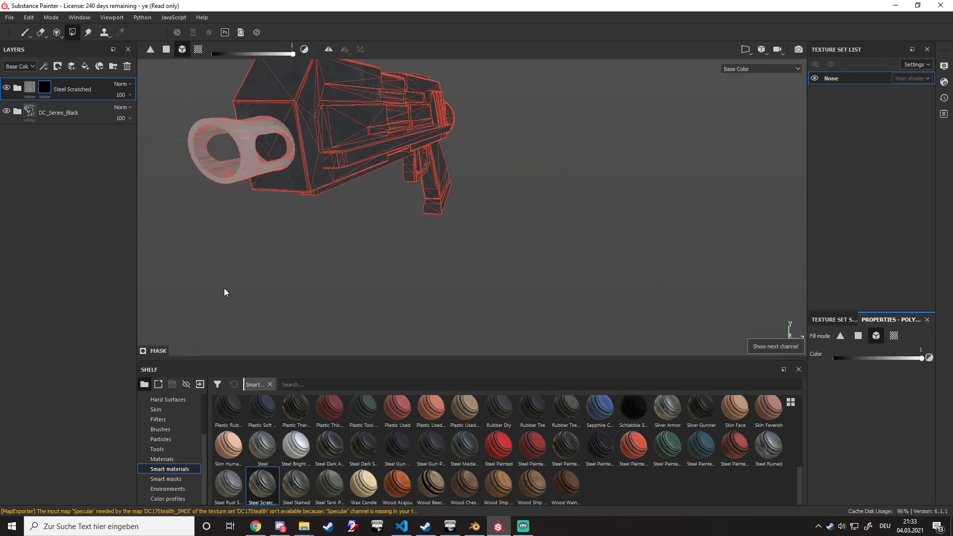
{"action": "key", "text": "m"}
Fill the top rail, the sight and the recessed middle strips in the Steel Scratched mask using UV chunk mode.
{"action": "left_click", "coordinate": [198, 53]}
{"action": "left_click_drag", "start_coordinate": [462, 127], "coordinate": [394, 128], "text": "alt"}
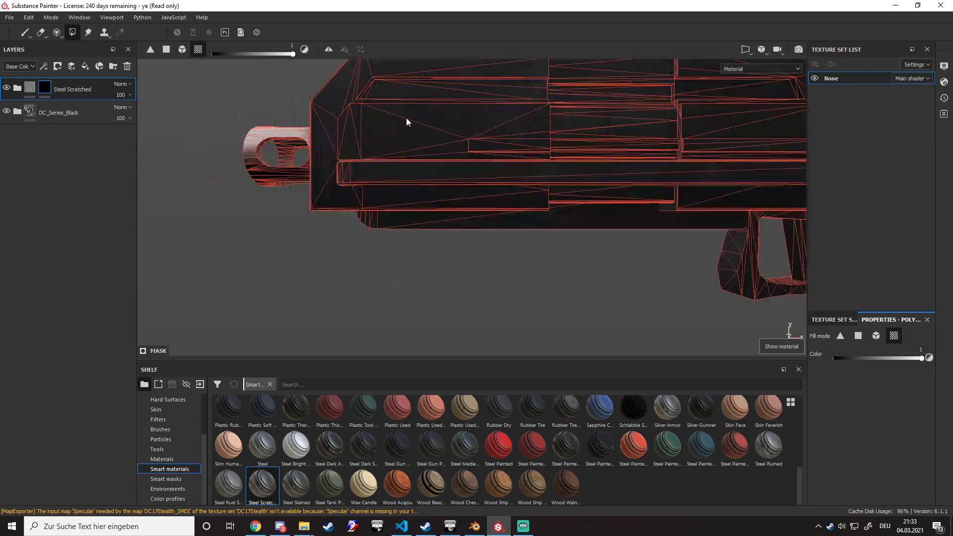
{"action": "middle_click_drag", "start_coordinate": [393, 127], "coordinate": [296, 262], "text": "alt"}
{"action": "middle_click_drag", "start_coordinate": [546, 208], "coordinate": [334, 221], "text": "alt"}
{"action": "scroll", "coordinate": [334, 223], "scroll_direction": "up", "scroll_amount": 3}
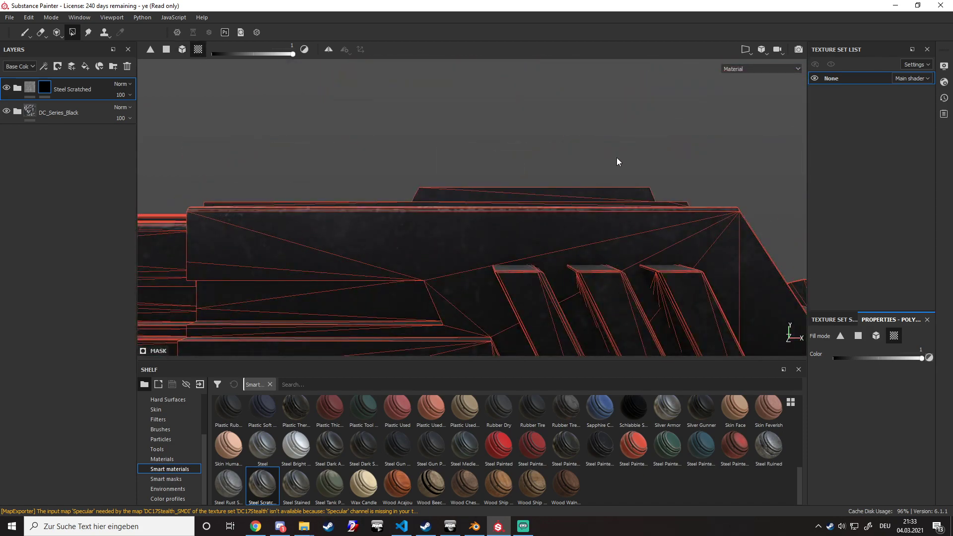
{"action": "left_click_drag", "start_coordinate": [499, 193], "coordinate": [263, 208], "text": "alt"}
{"action": "key", "text": "c"}
{"action": "left_click_drag", "start_coordinate": [624, 277], "coordinate": [514, 263], "text": "alt"}
{"action": "left_click_drag", "start_coordinate": [687, 240], "coordinate": [463, 200], "text": "alt"}
{"action": "middle_click_drag", "start_coordinate": [464, 200], "coordinate": [458, 276], "text": "alt"}
{"action": "scroll", "coordinate": [453, 275], "scroll_direction": "down", "scroll_amount": 2}
{"action": "left_click_drag", "start_coordinate": [574, 267], "coordinate": [644, 278], "text": "alt+shift"}
{"action": "left_click_drag", "start_coordinate": [313, 186], "coordinate": [563, 221], "text": "alt"}
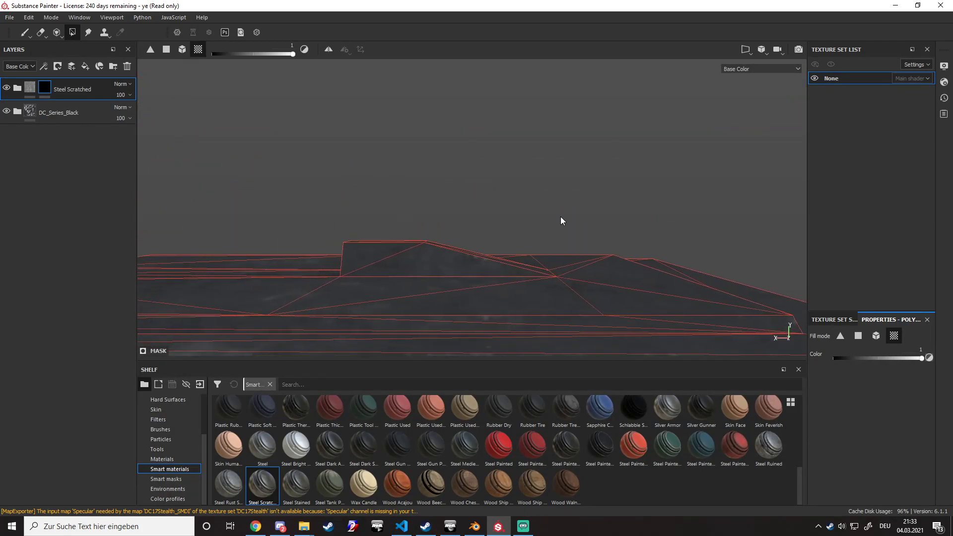
{"action": "left_click_drag", "start_coordinate": [421, 256], "coordinate": [467, 234], "text": "alt"}
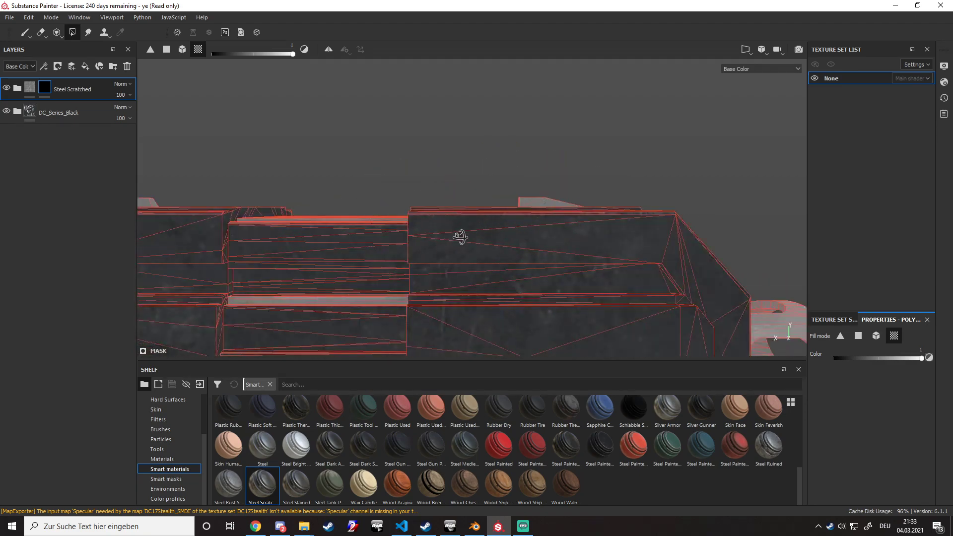
Clear stray fills from the Steel Scratched mask along one side of the pistol using quad fill with color 0.
{"action": "left_click", "coordinate": [171, 50]}
{"action": "right_click_drag", "start_coordinate": [364, 133], "coordinate": [332, 181], "text": "alt"}
{"action": "middle_click_drag", "start_coordinate": [331, 181], "coordinate": [472, 111], "text": "alt"}
{"action": "left_click", "coordinate": [293, 54]}
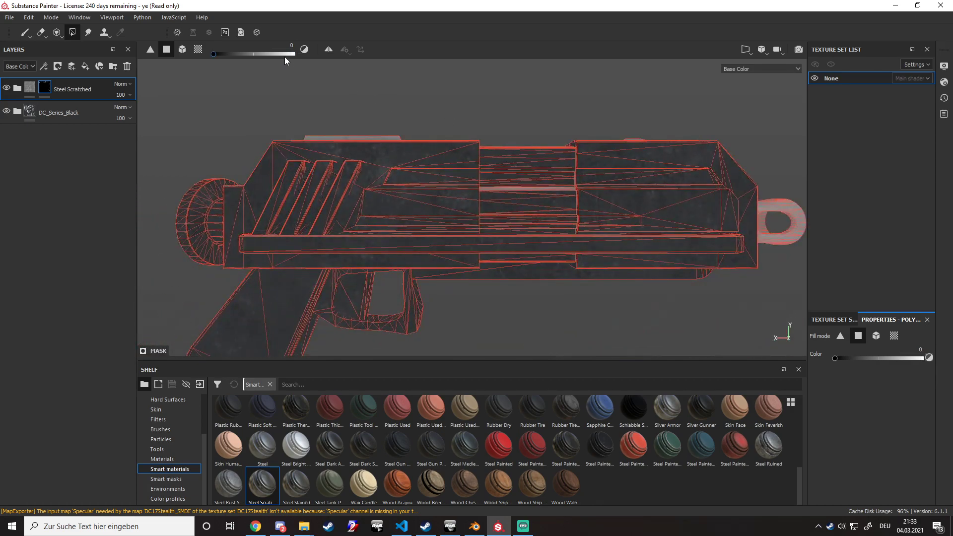
{"action": "right_click_drag", "start_coordinate": [497, 188], "coordinate": [441, 200], "text": "alt"}
{"action": "middle_click_drag", "start_coordinate": [441, 200], "coordinate": [529, 227], "text": "alt"}
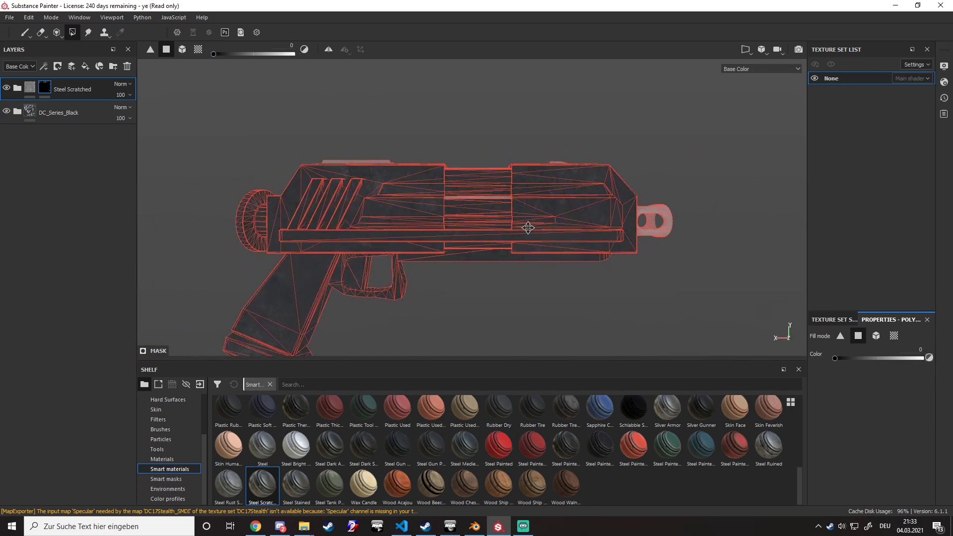
{"action": "right_click_drag", "start_coordinate": [529, 228], "coordinate": [336, 215], "text": "alt"}
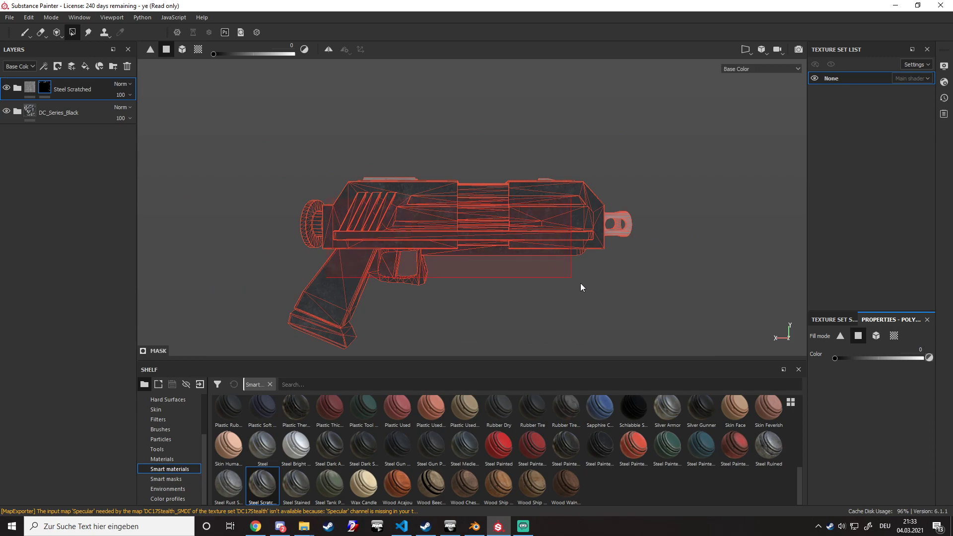
Clear stray fills from the Steel Scratched mask on the pistol's opposite side and across its middle section from above.
{"action": "left_click_drag", "start_coordinate": [590, 282], "coordinate": [410, 258], "text": "alt"}
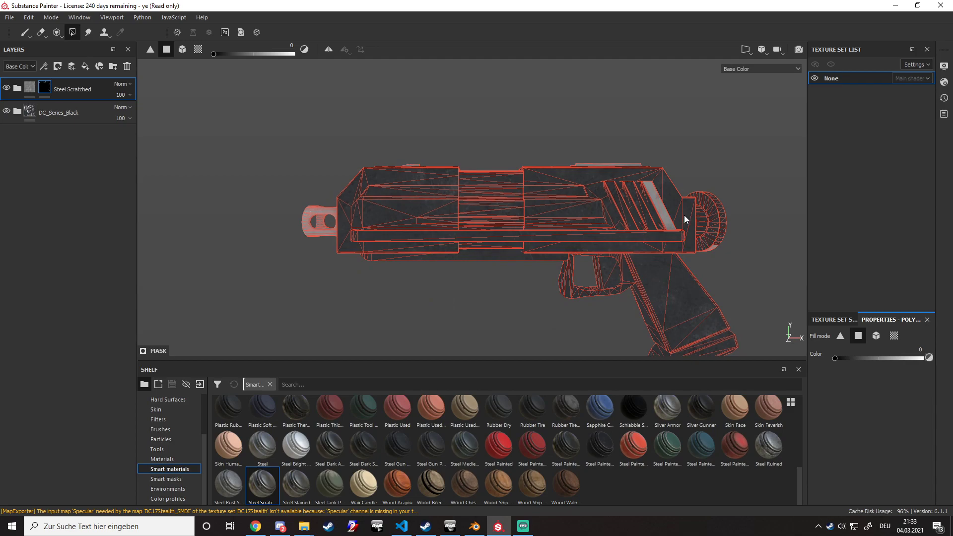
{"action": "left_click_drag", "start_coordinate": [359, 293], "coordinate": [459, 198], "text": "alt"}
{"action": "left_click_drag", "start_coordinate": [498, 269], "coordinate": [569, 317]}
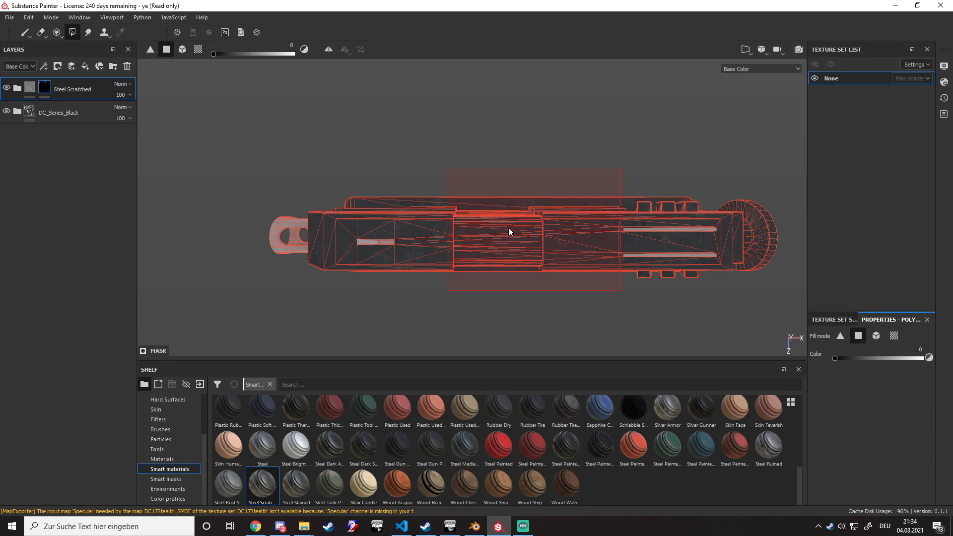
{"action": "left_click_drag", "start_coordinate": [493, 275], "coordinate": [416, 296], "text": "alt"}
{"action": "left_click_drag", "start_coordinate": [536, 281], "coordinate": [451, 287], "text": "alt"}
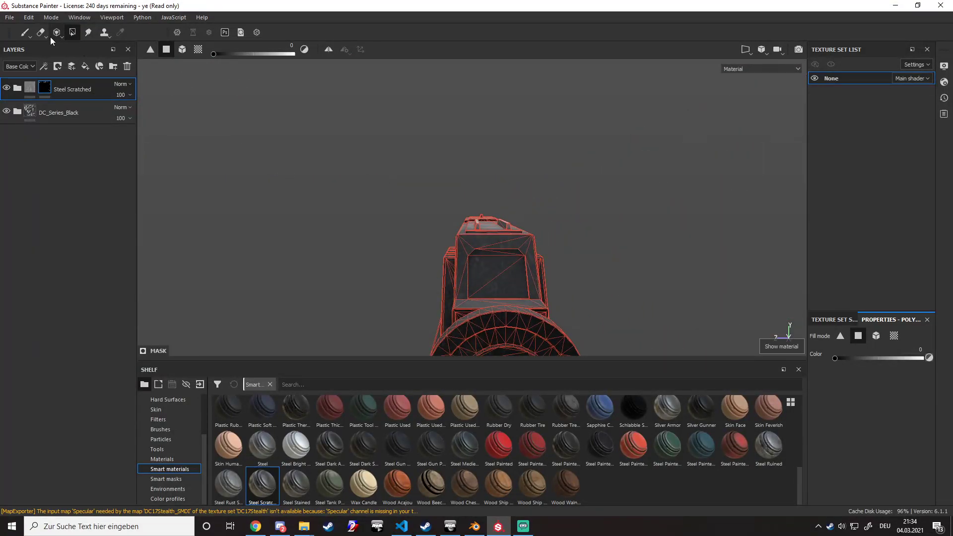
Add the Plastic Dirty Scratched smart material above Steel Scratched and give it a black mask.
{"action": "left_click", "coordinate": [30, 35]}
{"action": "left_click_drag", "start_coordinate": [380, 179], "coordinate": [535, 187], "text": "alt"}
{"action": "scroll", "coordinate": [451, 252], "scroll_direction": "down", "scroll_amount": 3}
{"action": "middle_click_drag", "start_coordinate": [447, 258], "coordinate": [411, 192], "text": "alt"}
{"action": "scroll", "coordinate": [483, 476], "scroll_direction": "up", "scroll_amount": 4}
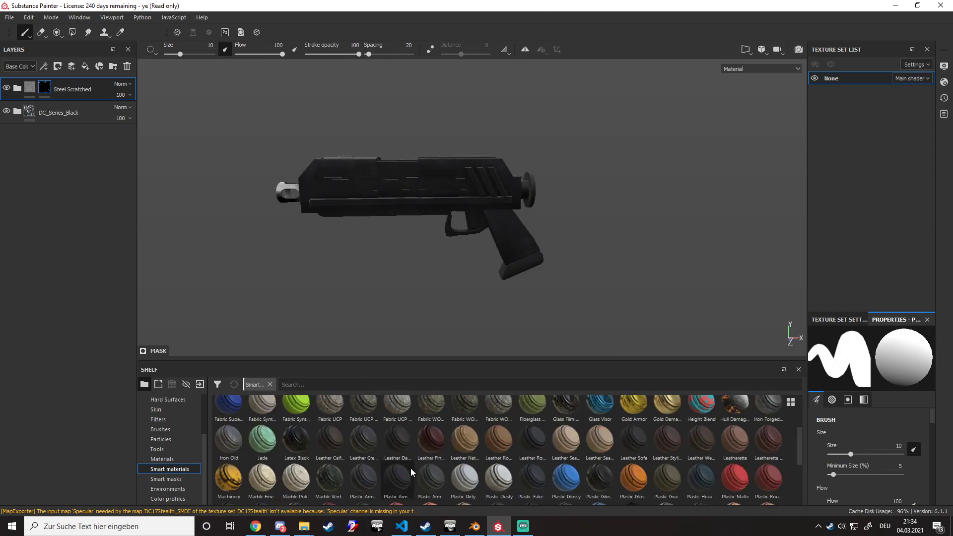
{"action": "left_click_drag", "start_coordinate": [469, 477], "coordinate": [116, 92]}
{"action": "scroll", "coordinate": [502, 219], "scroll_direction": "up", "scroll_amount": 5}
{"action": "right_click", "coordinate": [81, 89]}
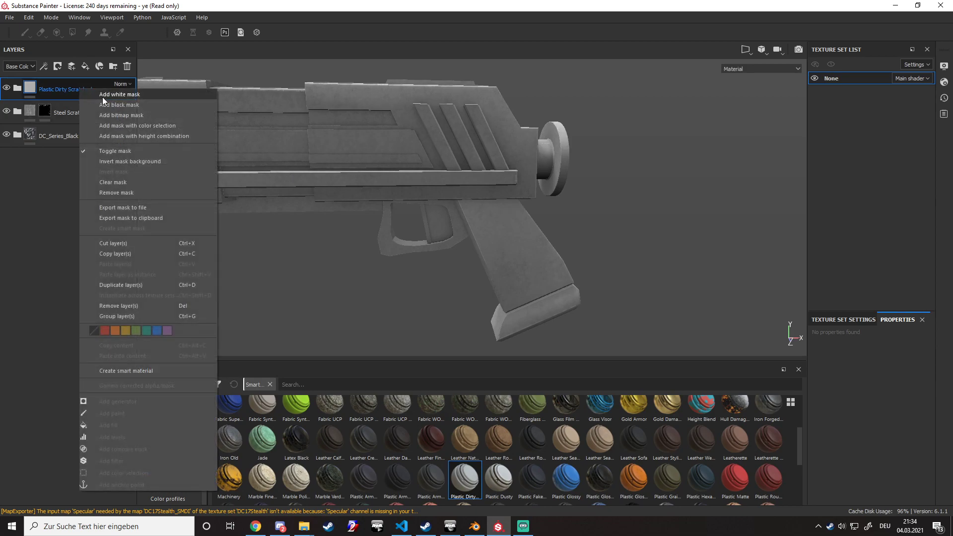
{"action": "left_click", "coordinate": [108, 105]}
Reveal Plastic Dirty Scratched on the trigger by filling that part in the mask with mesh mode and color 1.
{"action": "left_click", "coordinate": [72, 32]}
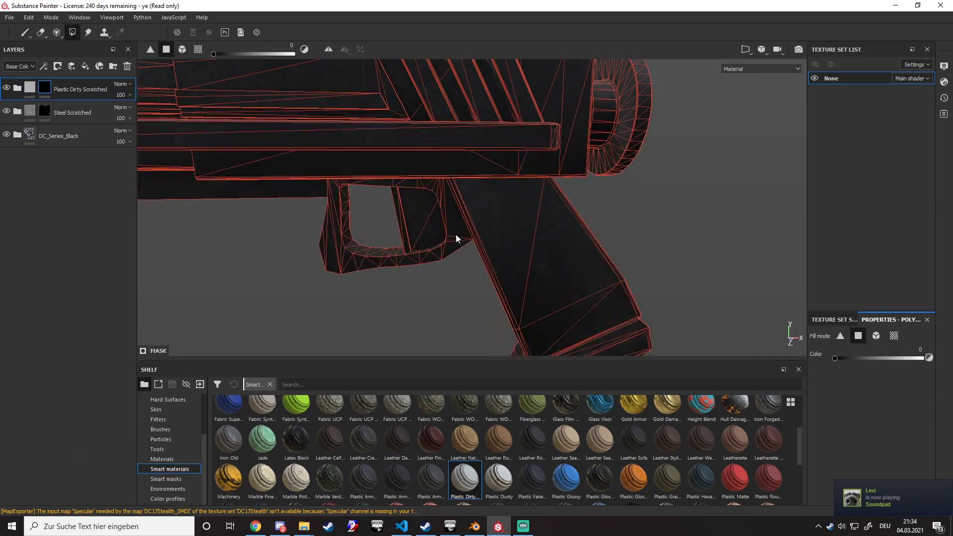
{"action": "scroll", "coordinate": [421, 231], "scroll_direction": "up", "scroll_amount": 2}
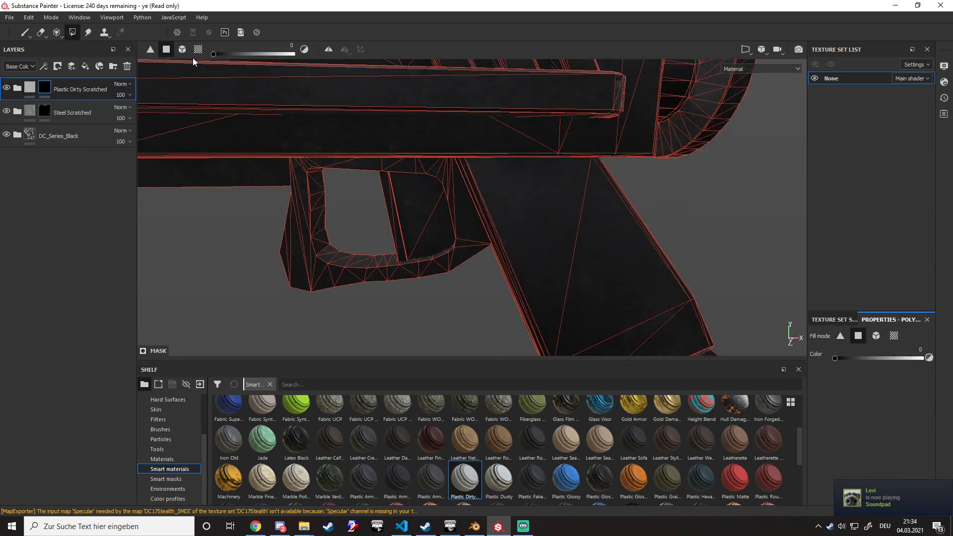
{"action": "left_click", "coordinate": [426, 205]}
{"action": "left_click_drag", "start_coordinate": [431, 204], "coordinate": [401, 253], "text": "alt"}
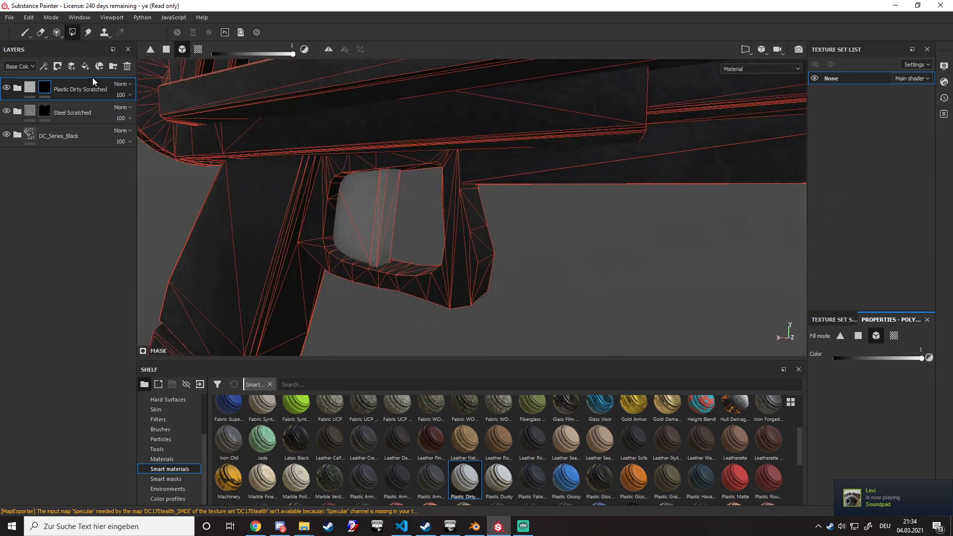
Create a folder at the top of the stack, move Plastic Dirty Scratched into it and give the folder a black mask.
{"action": "left_click", "coordinate": [113, 66]}
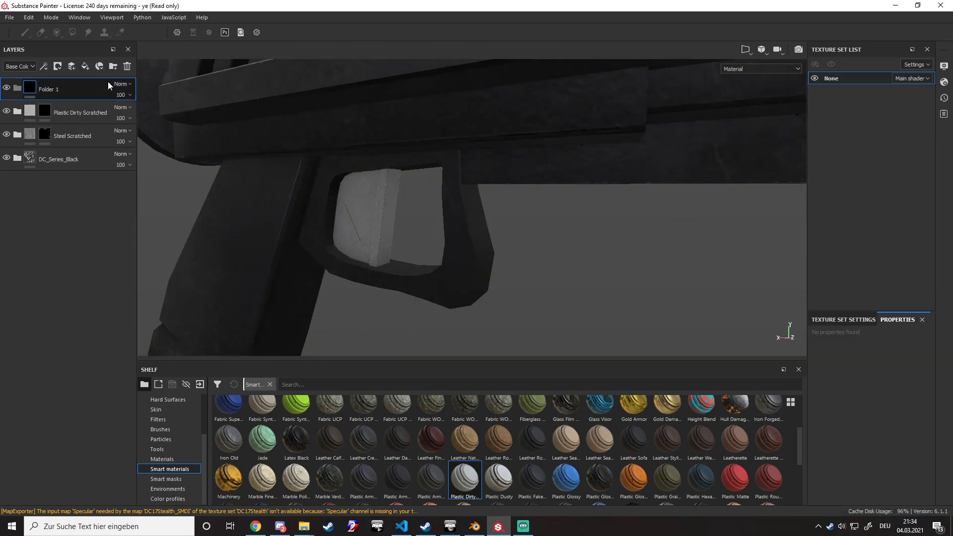
{"action": "left_click_drag", "start_coordinate": [78, 112], "coordinate": [74, 89]}
{"action": "right_click", "coordinate": [74, 92]}
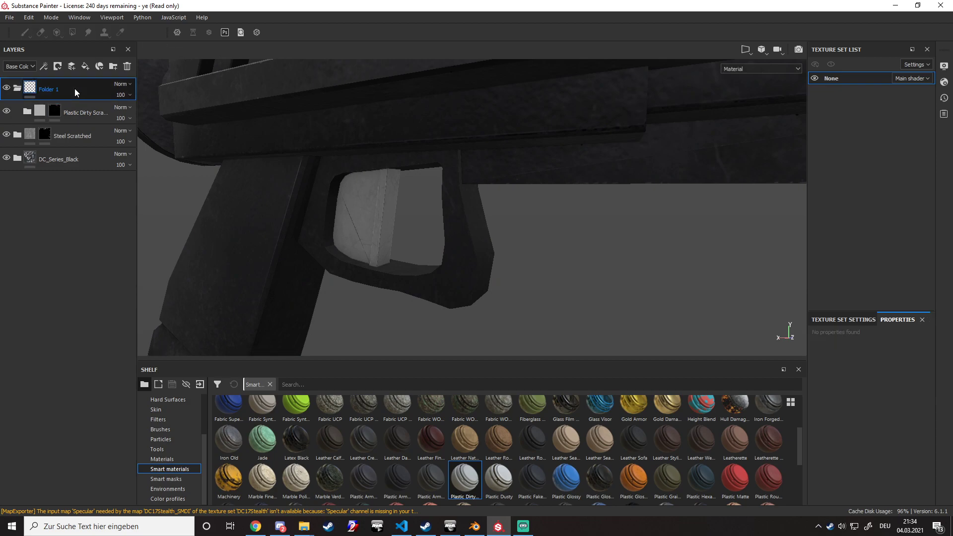
{"action": "left_click", "coordinate": [140, 108]}
Copy the Plastic Dirty Scratched mask and paste it into the folder's mask.
{"action": "right_click", "coordinate": [55, 110]}
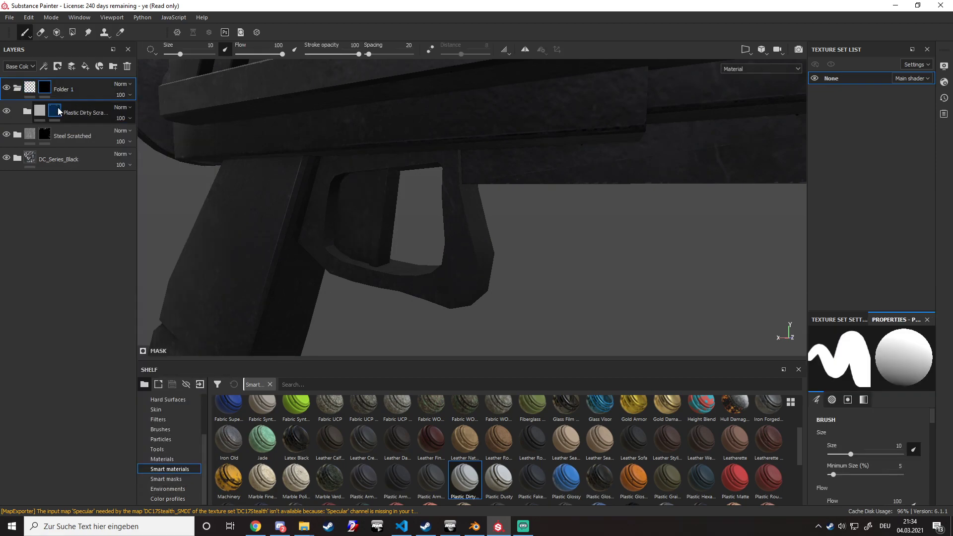
{"action": "left_click", "coordinate": [113, 263]}
{"action": "left_click", "coordinate": [44, 89]}
{"action": "right_click", "coordinate": [44, 91]}
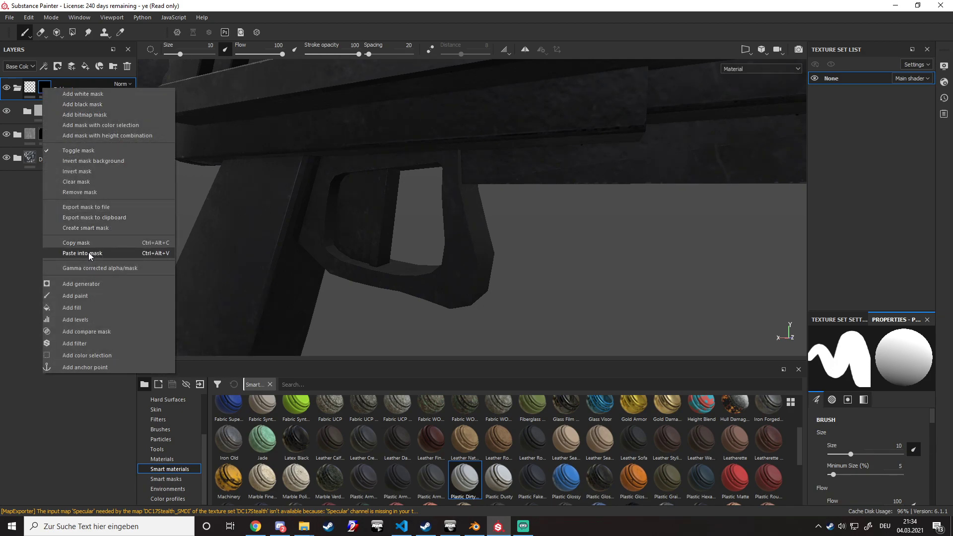
{"action": "left_click", "coordinate": [89, 253]}
Add a fill layer above Plastic Dirty Scratched, hide it and expand the smart material's sublayers.
{"action": "left_click", "coordinate": [82, 106]}
{"action": "left_click", "coordinate": [85, 66]}
{"action": "left_click_drag", "start_coordinate": [276, 184], "coordinate": [309, 257], "text": "alt"}
{"action": "left_click", "coordinate": [27, 134]}
{"action": "left_click", "coordinate": [6, 111]}
Darken the base color of the Base Plastic layer to a mid grey and show the fill layer again.
{"action": "left_click", "coordinate": [57, 247]}
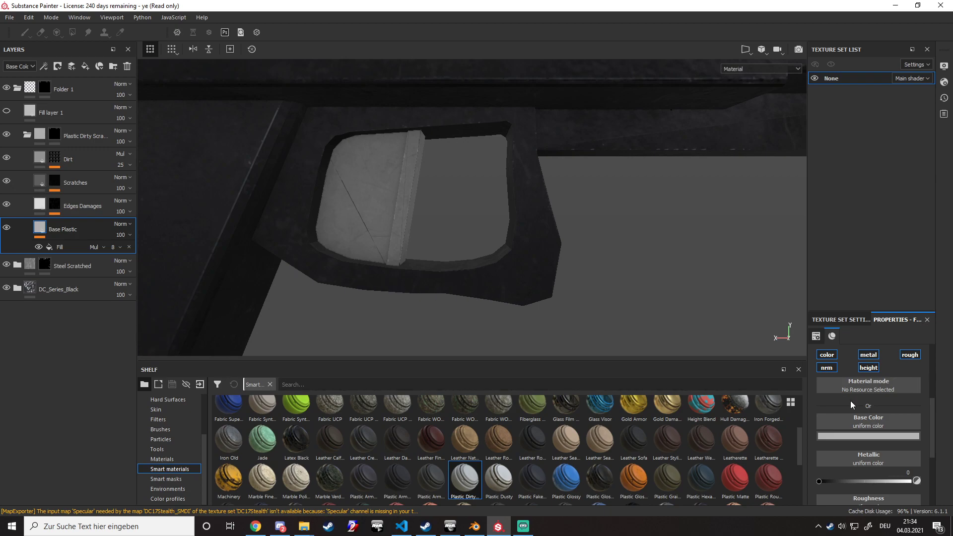
{"action": "left_click", "coordinate": [869, 436]}
{"action": "left_click_drag", "start_coordinate": [936, 358], "coordinate": [940, 372]}
{"action": "left_click", "coordinate": [6, 112]}
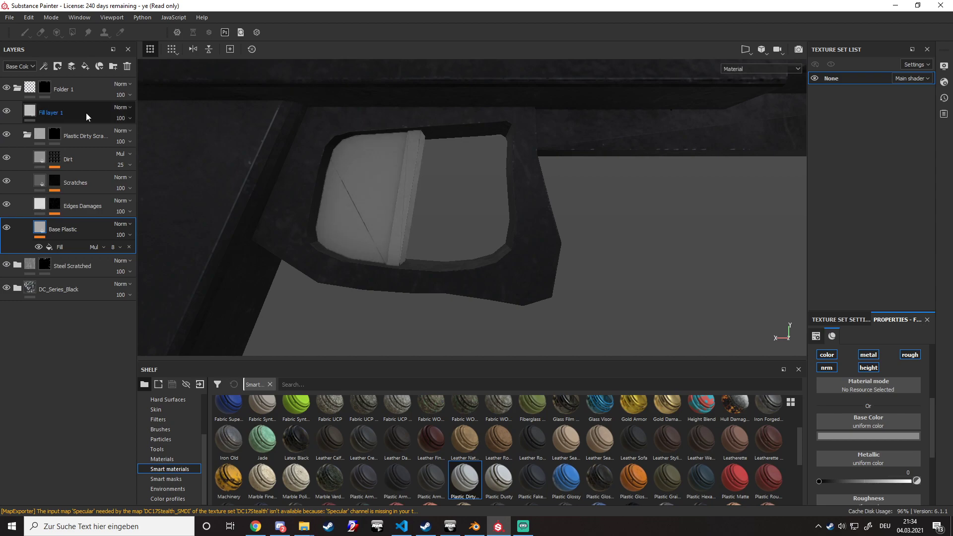
Set the fill layer's blend mode to Multiply, apply the Surface Worn smart mask to it and check the trigger.
{"action": "left_click", "coordinate": [121, 107]}
{"action": "left_click", "coordinate": [127, 152]}
{"action": "left_click", "coordinate": [84, 115]}
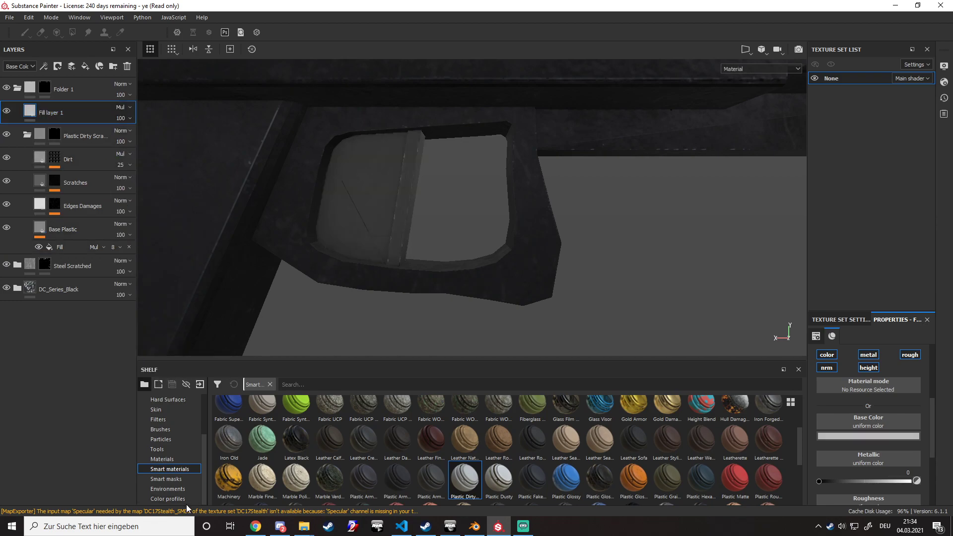
{"action": "left_click", "coordinate": [182, 478]}
{"action": "scroll", "coordinate": [233, 477], "scroll_direction": "down", "scroll_amount": 2}
{"action": "left_click_drag", "start_coordinate": [289, 485], "coordinate": [82, 114]}
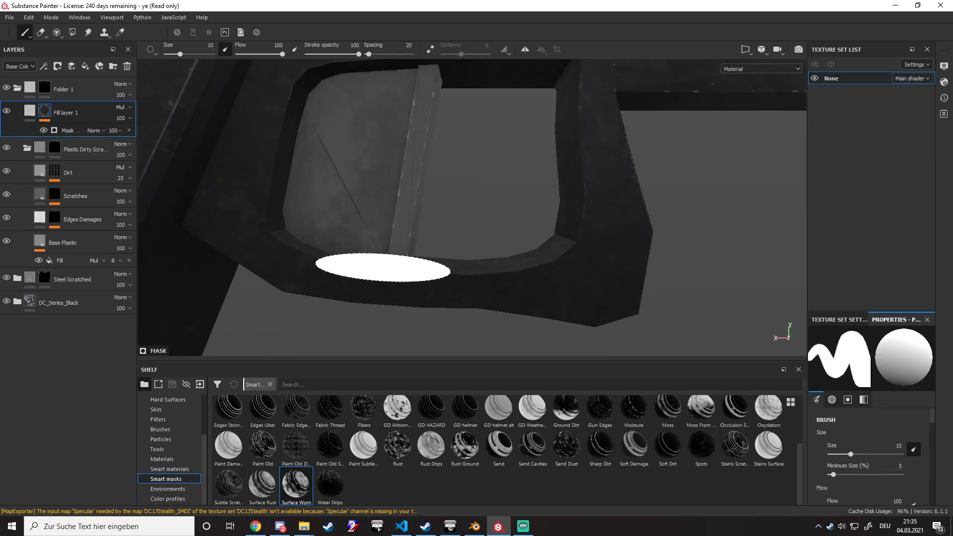
{"action": "scroll", "coordinate": [395, 236], "scroll_direction": "down", "scroll_amount": 5}
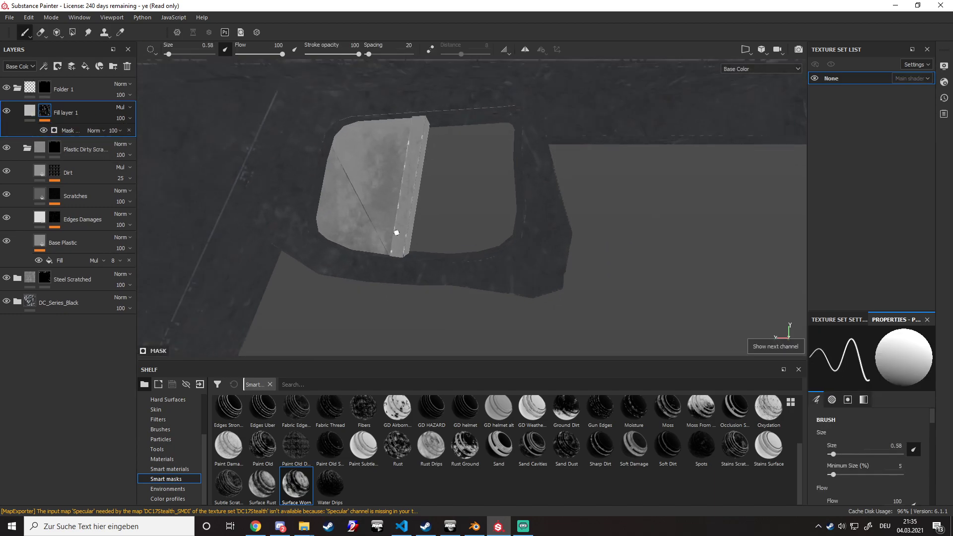
{"action": "key", "text": "m"}
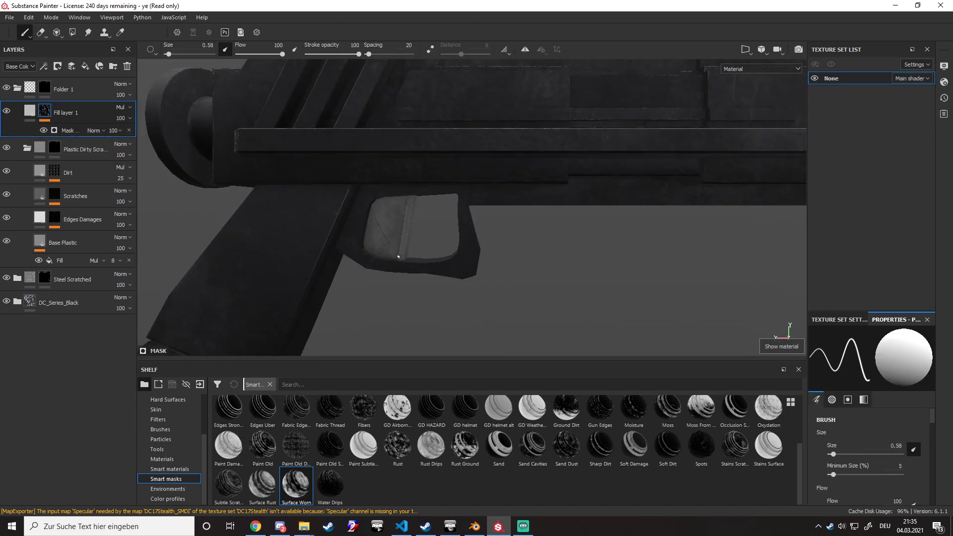
{"action": "left_click_drag", "start_coordinate": [399, 257], "coordinate": [543, 262], "text": "alt"}
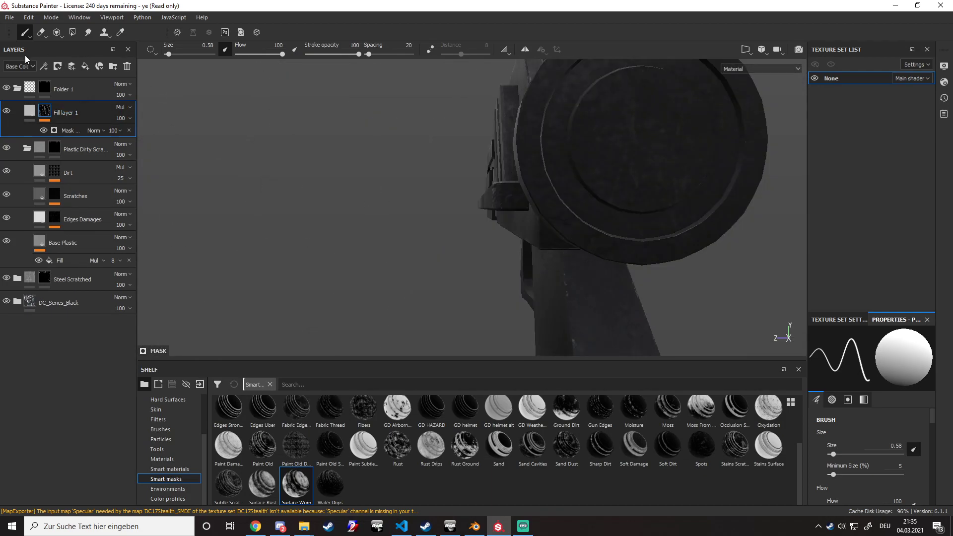
Collapse the trigger's folder, duplicate the DC_Series_Black layer and give the copy a black mask.
{"action": "left_click", "coordinate": [20, 90]}
{"action": "left_click_drag", "start_coordinate": [358, 217], "coordinate": [223, 218], "text": "alt"}
{"action": "left_click", "coordinate": [72, 143]}
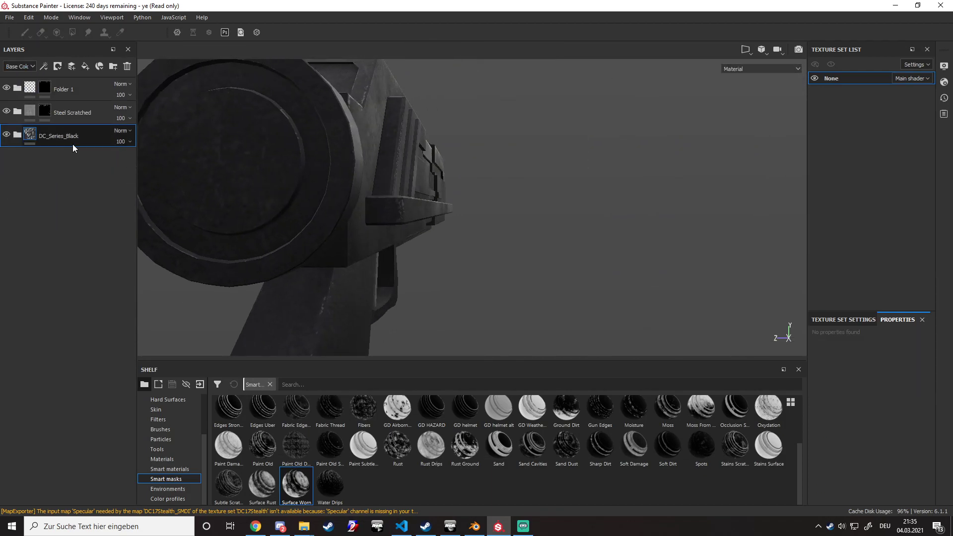
{"action": "right_click", "coordinate": [77, 141]}
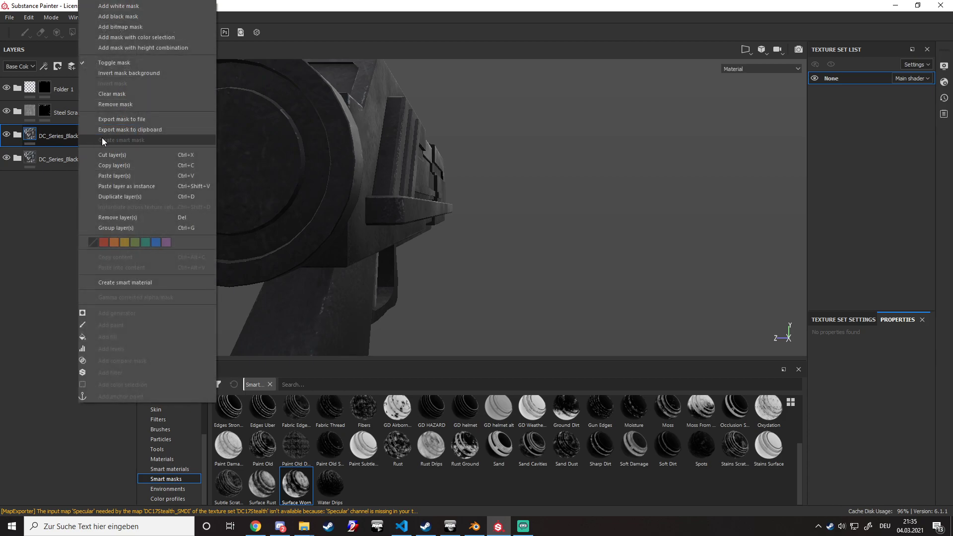
{"action": "left_click", "coordinate": [120, 16]}
{"action": "left_click_drag", "start_coordinate": [300, 152], "coordinate": [238, 144], "text": "alt"}
Fill the recessed ring of the round rear cap in the copy's mask using UV chunk mode and expand the layer.
{"action": "left_click", "coordinate": [73, 33]}
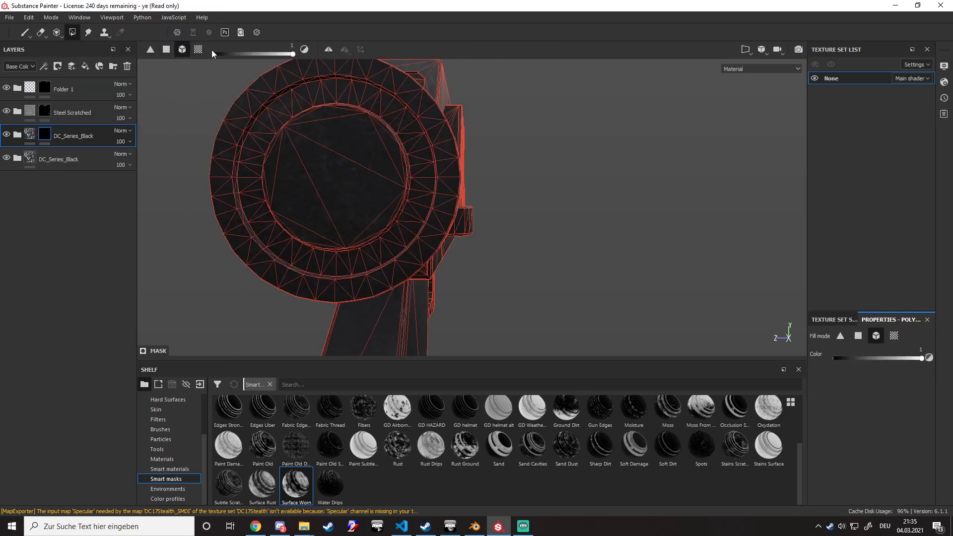
{"action": "left_click", "coordinate": [197, 49]}
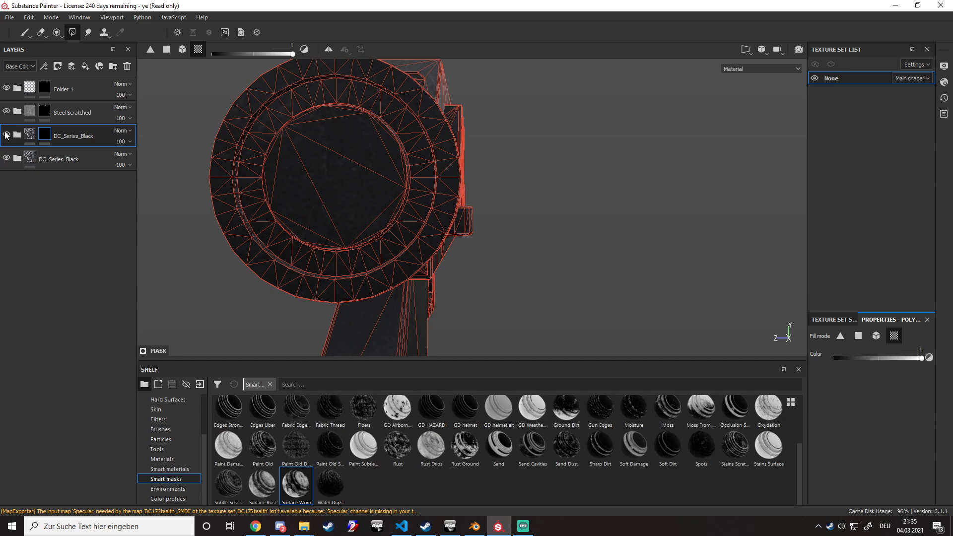
{"action": "left_click", "coordinate": [16, 135]}
Try the Multiply blend mode on the masked DC_Series_Black copy.
{"action": "left_click", "coordinate": [122, 131]}
{"action": "left_click", "coordinate": [126, 183]}
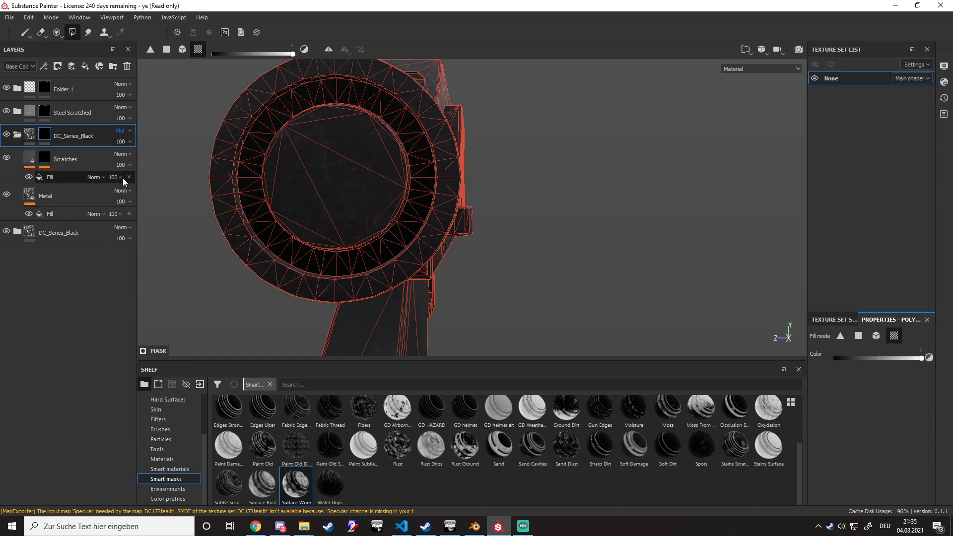
{"action": "left_click", "coordinate": [131, 133]}
{"action": "left_click", "coordinate": [129, 144]}
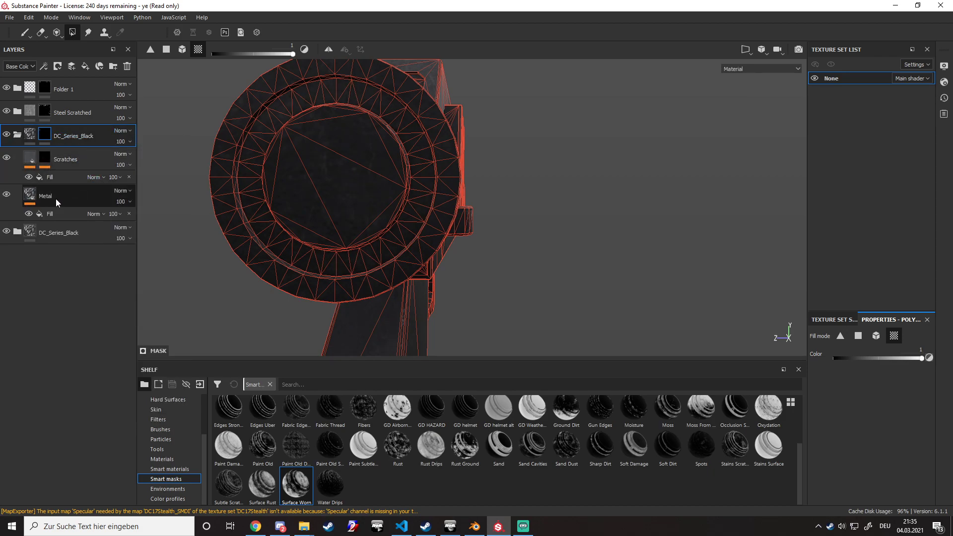
Add a Levels adjustment on the base color of the Metal layer inside the masked DC_Series_Black copy.
{"action": "left_click", "coordinate": [55, 196]}
{"action": "right_click", "coordinate": [54, 196]}
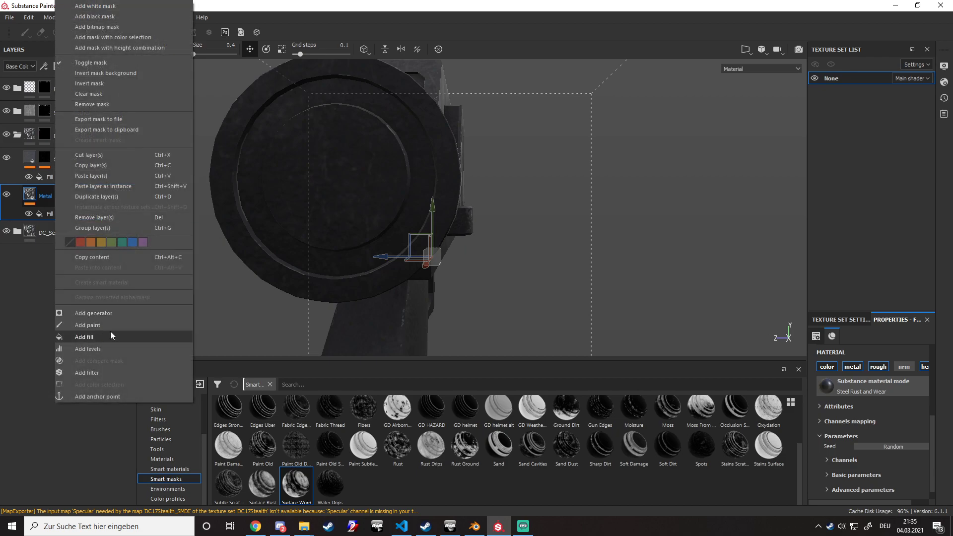
{"action": "left_click", "coordinate": [108, 351]}
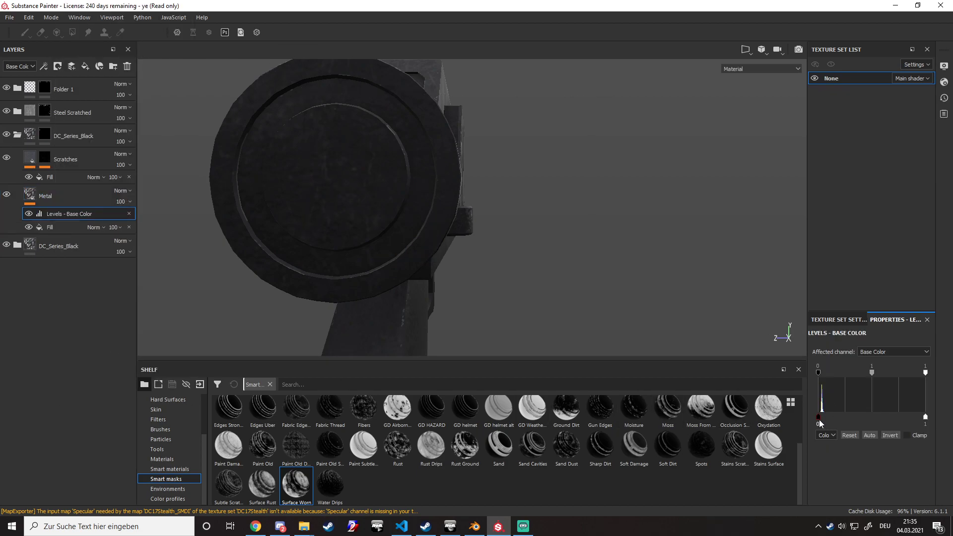
Brighten the Metal layer's base color by setting the Levels midtone to 0.832, and compare base color and material views.
{"action": "left_click_drag", "start_coordinate": [818, 374], "coordinate": [818, 371]}
{"action": "left_click_drag", "start_coordinate": [821, 415], "coordinate": [832, 417]}
{"action": "left_click_drag", "start_coordinate": [872, 373], "coordinate": [921, 374]}
{"action": "left_click_drag", "start_coordinate": [831, 417], "coordinate": [822, 420]}
{"action": "key", "text": "c"}
{"action": "left_click_drag", "start_coordinate": [899, 372], "coordinate": [860, 374]}
{"action": "mouse_move", "coordinate": [824, 418]}
{"action": "left_mouse_down"}
{"action": "mouse_move", "coordinate": [837, 417]}
{"action": "mouse_move", "coordinate": [813, 417]}
{"action": "left_mouse_up"}
{"action": "mouse_move", "coordinate": [920, 374]}
{"action": "left_mouse_down"}
{"action": "mouse_move", "coordinate": [912, 373]}
{"action": "mouse_move", "coordinate": [931, 375]}
{"action": "left_mouse_up"}
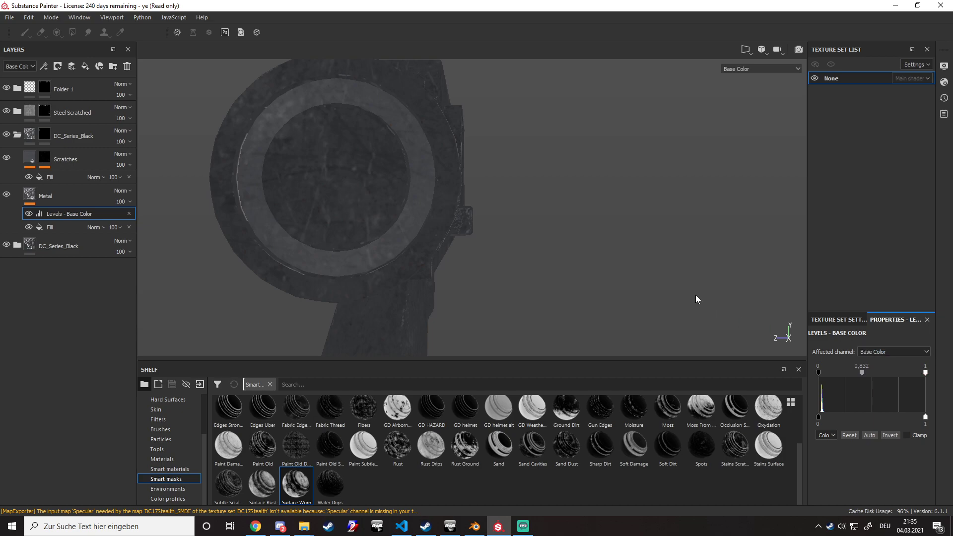
{"action": "key", "text": "m"}
{"action": "left_click_drag", "start_coordinate": [454, 256], "coordinate": [348, 198], "text": "alt"}
{"action": "key", "text": "c"}
{"action": "key", "text": "m"}
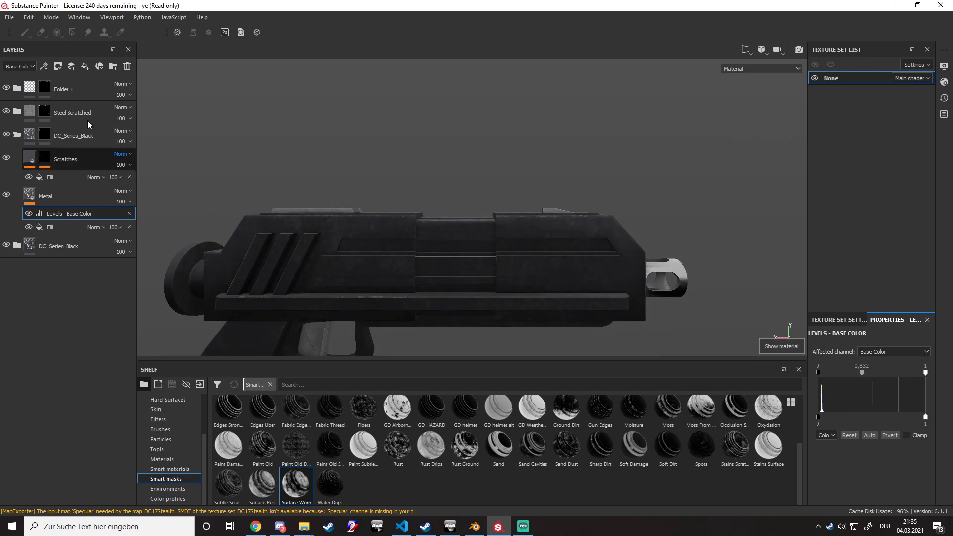
Add the Fabric Synthetic Dots smart material above the trigger's folder by applying it to the pistol's grip.
{"action": "left_click", "coordinate": [44, 88]}
{"action": "key", "text": "4"}
{"action": "middle_click_drag", "start_coordinate": [298, 348], "coordinate": [286, 286], "text": "alt"}
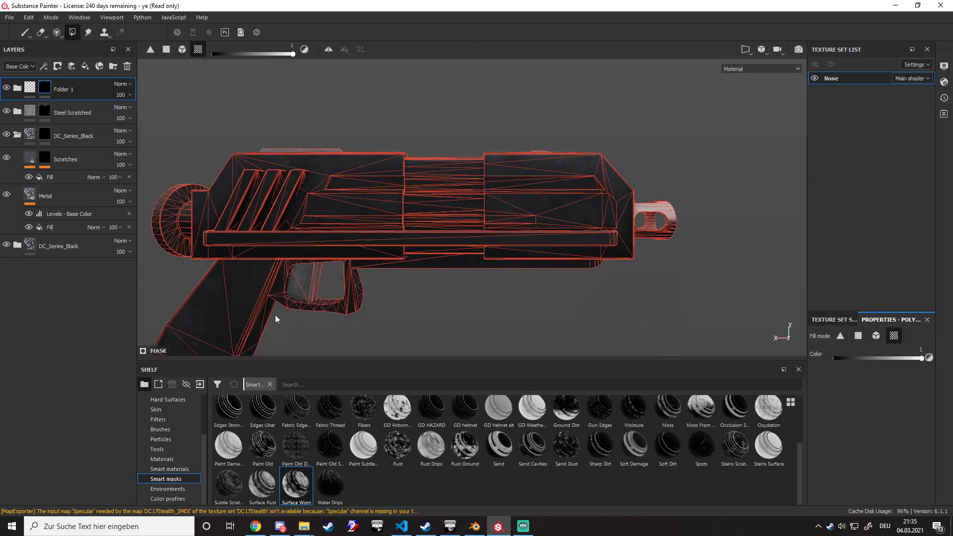
{"action": "left_click", "coordinate": [171, 469]}
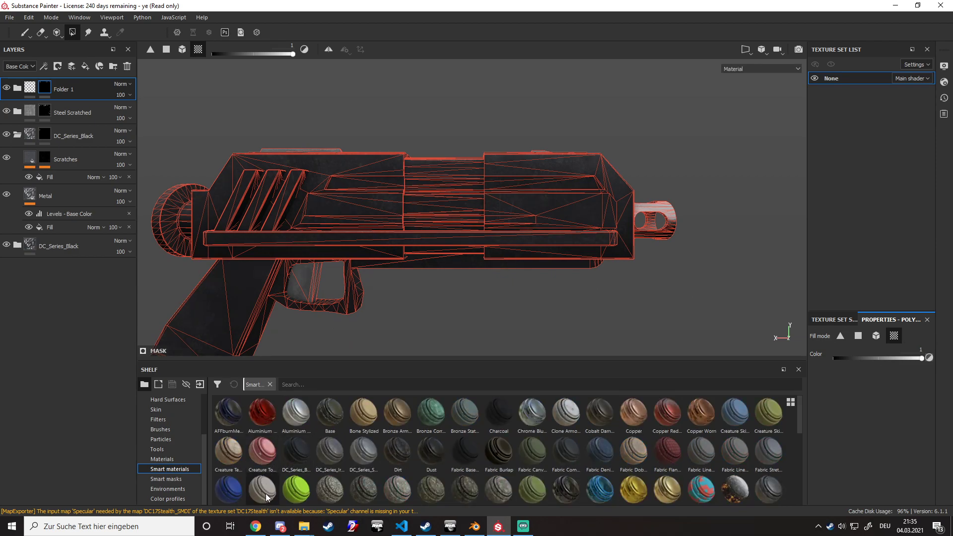
{"action": "left_click_drag", "start_coordinate": [267, 497], "coordinate": [241, 245]}
{"action": "left_click_drag", "start_coordinate": [246, 296], "coordinate": [246, 296]}
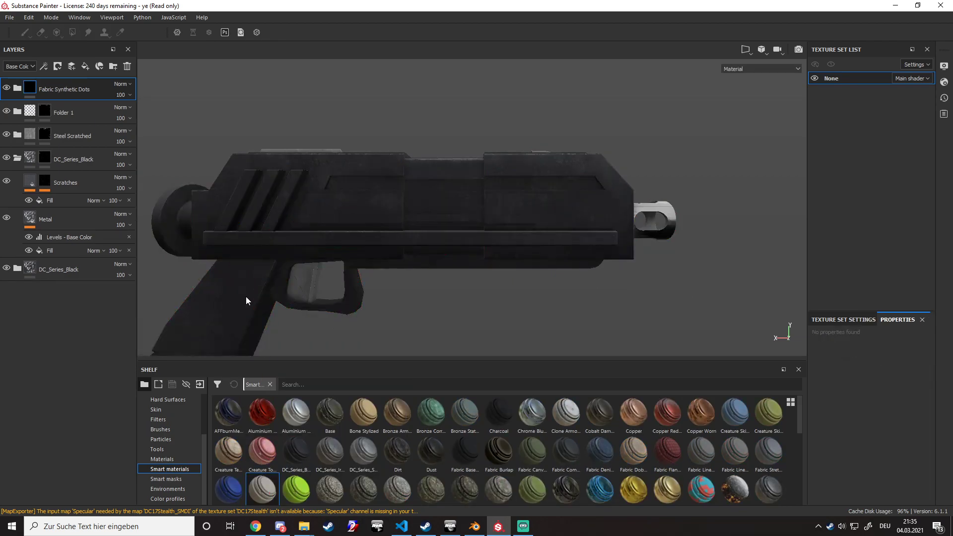
Black-mask the Fabric Synthetic Dots material and reveal it only on the grip's side panels with Polygon Fill.
{"action": "key", "text": "f"}
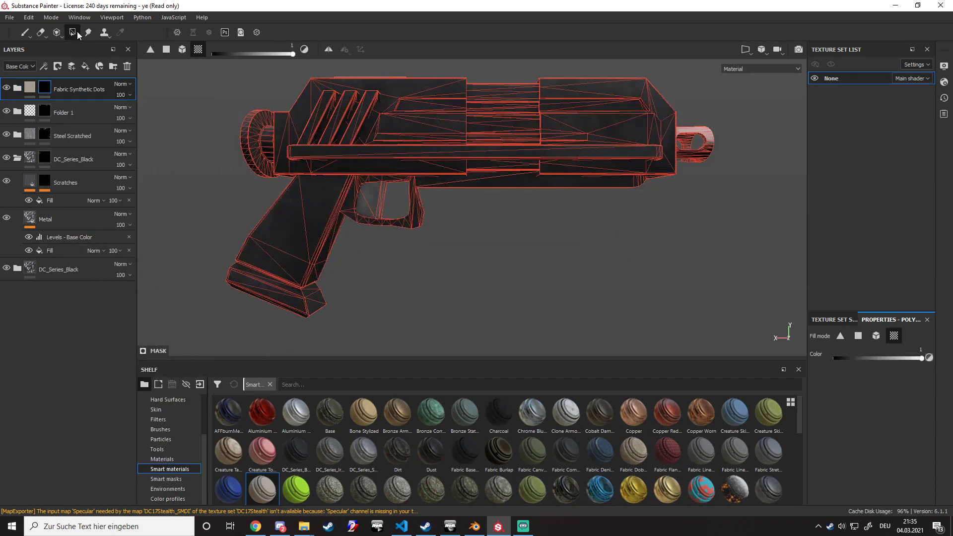
{"action": "left_click_drag", "start_coordinate": [245, 228], "coordinate": [761, 242], "text": "alt"}
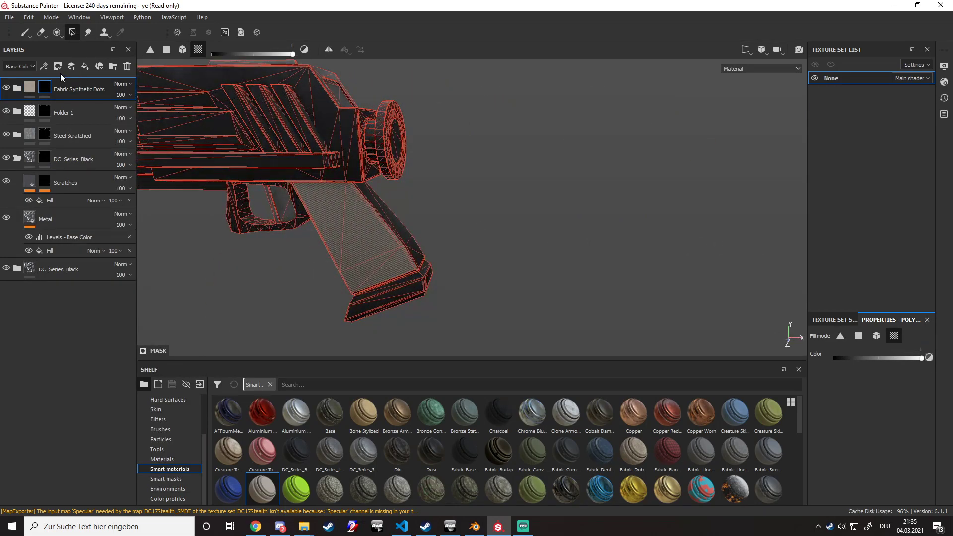
Set the Fabric Base layer's base color to dark grey (0.038 for R, G and B) and its height to 1.
{"action": "left_click", "coordinate": [17, 88]}
{"action": "left_click", "coordinate": [36, 184]}
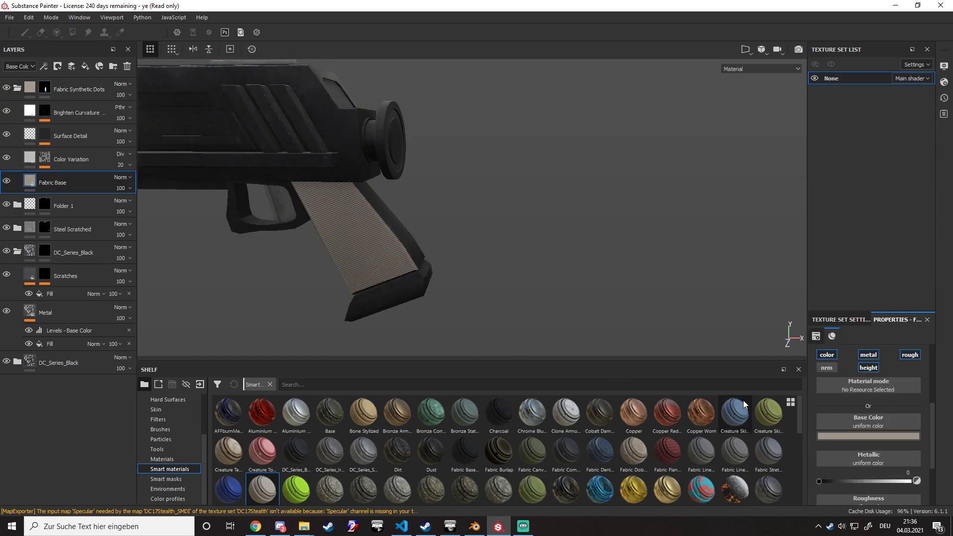
{"action": "left_click", "coordinate": [865, 437]}
{"action": "left_click", "coordinate": [823, 395]}
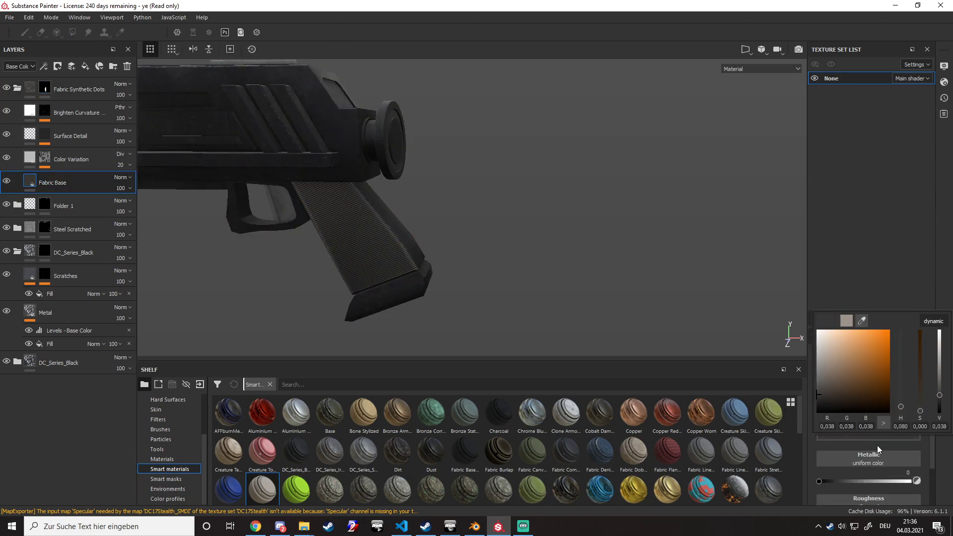
{"action": "scroll", "coordinate": [869, 437], "scroll_direction": "down", "scroll_amount": 3}
{"action": "left_click_drag", "start_coordinate": [865, 491], "coordinate": [873, 490]}
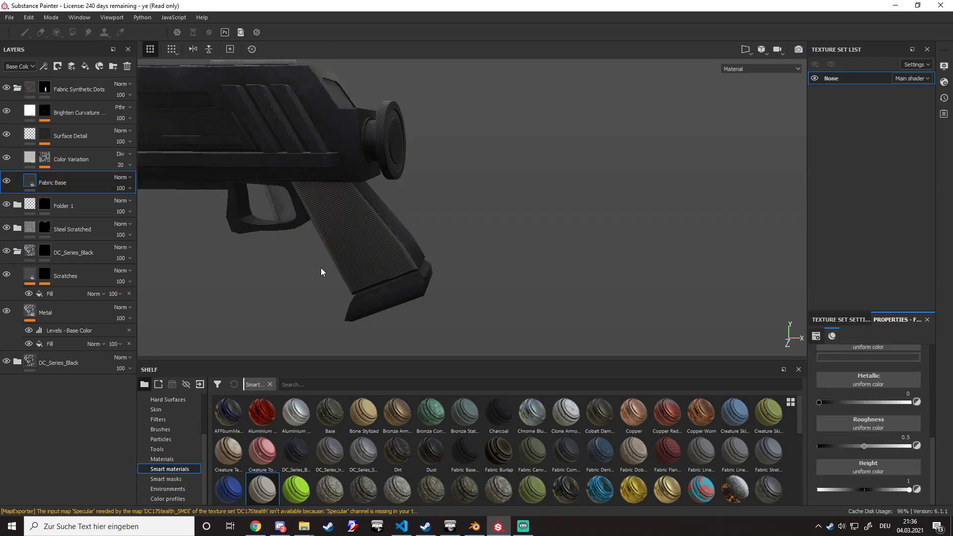
Collapse the Fabric Synthetic Dots folder and prepare the Paint brush on its mask with symmetry mirroring the pistol's two sides.
{"action": "scroll", "coordinate": [321, 272], "scroll_direction": "up", "scroll_amount": 5}
{"action": "left_click", "coordinate": [20, 89]}
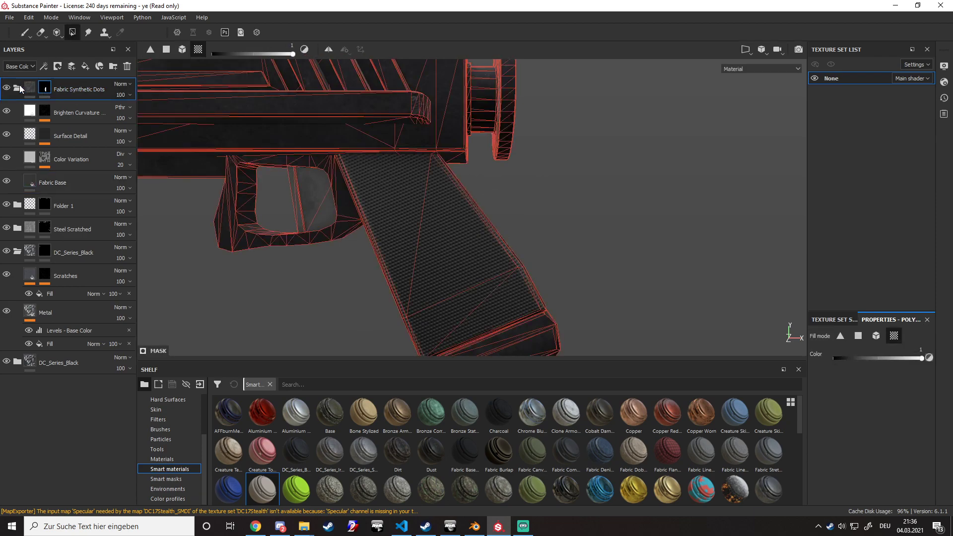
{"action": "left_click", "coordinate": [18, 88]}
{"action": "right_click", "coordinate": [73, 92]}
{"action": "key", "text": "Escape"}
{"action": "key", "text": "1"}
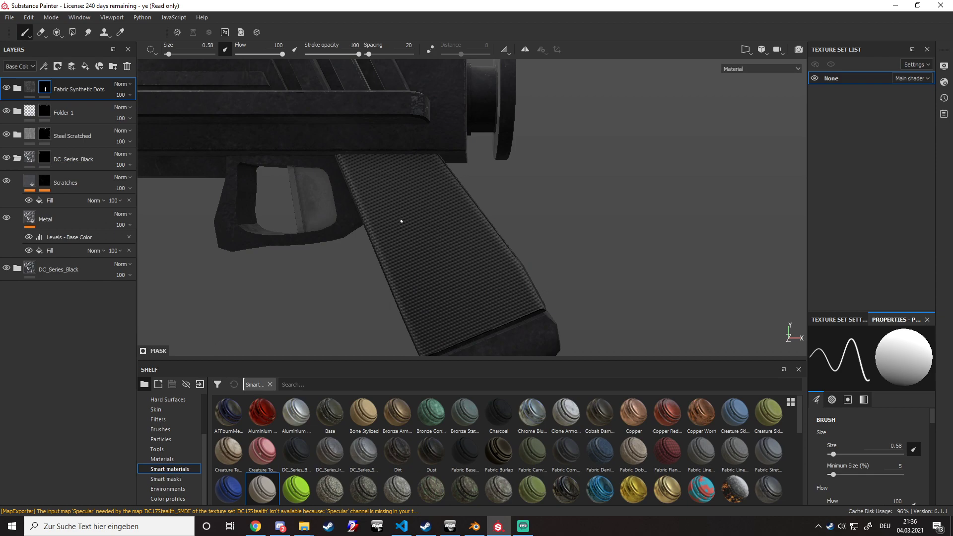
{"action": "key", "text": "l"}
{"action": "scroll", "coordinate": [403, 215], "scroll_direction": "down", "scroll_amount": 4}
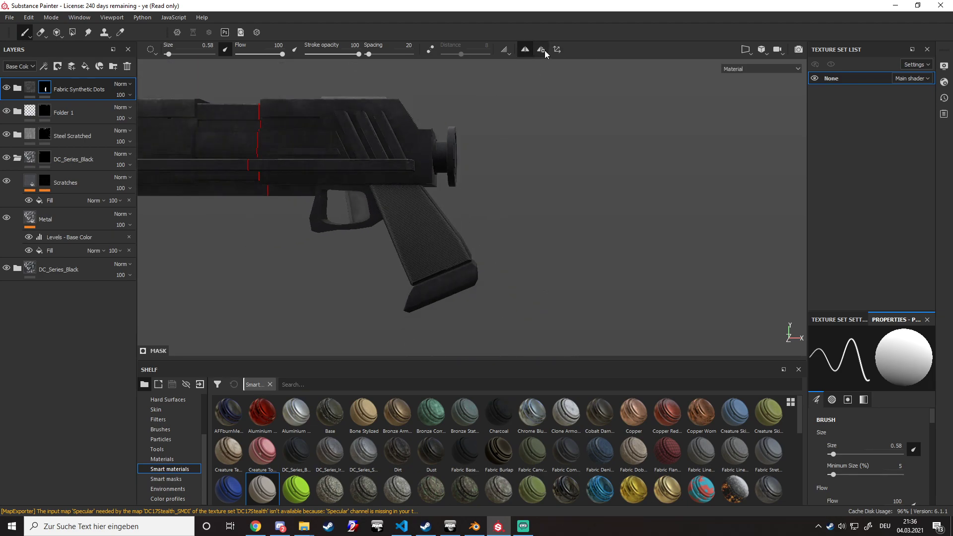
{"action": "left_click", "coordinate": [544, 50]}
{"action": "scroll", "coordinate": [424, 268], "scroll_direction": "up", "scroll_amount": 3}
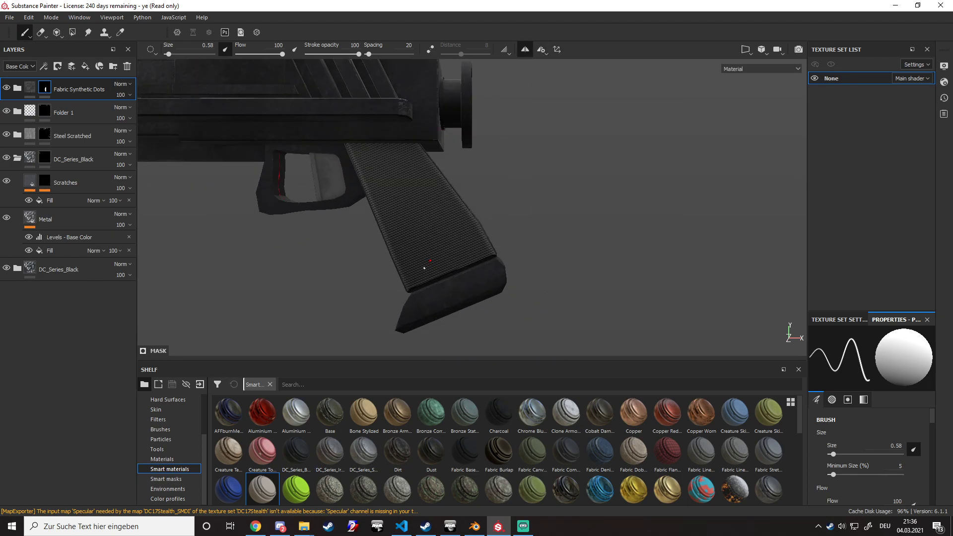
Paint straight black lines along the grip panel's front, bottom and rear edges in the fabric mask with a size 1.05 brush.
{"action": "scroll", "coordinate": [425, 268], "scroll_direction": "up", "scroll_amount": 4}
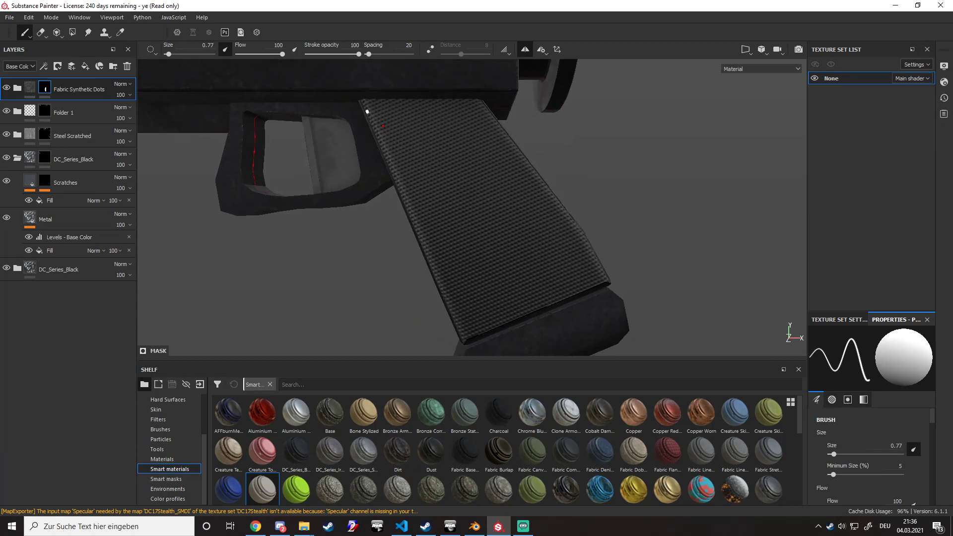
{"action": "key", "text": "shift"}
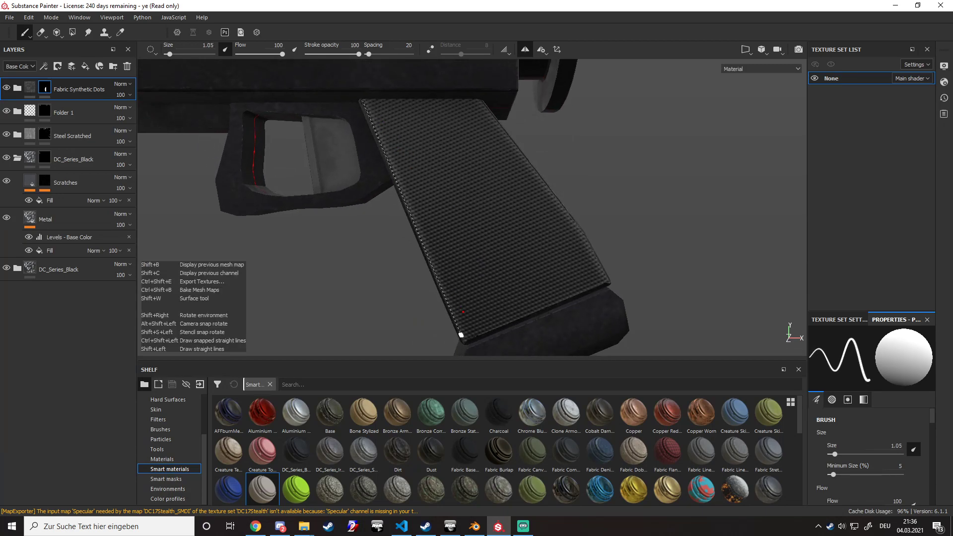
{"action": "key", "text": "x"}
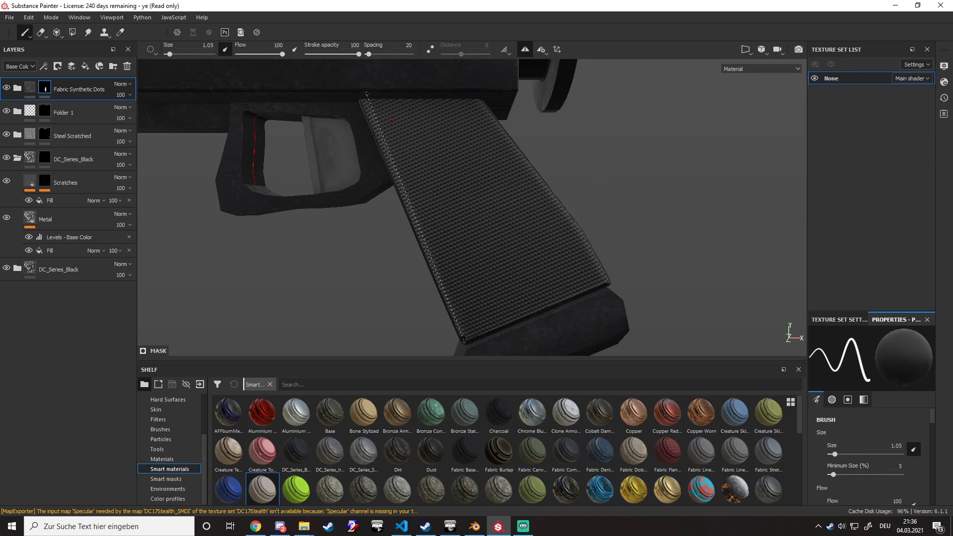
{"action": "left_click", "coordinate": [363, 97], "text": "shift"}
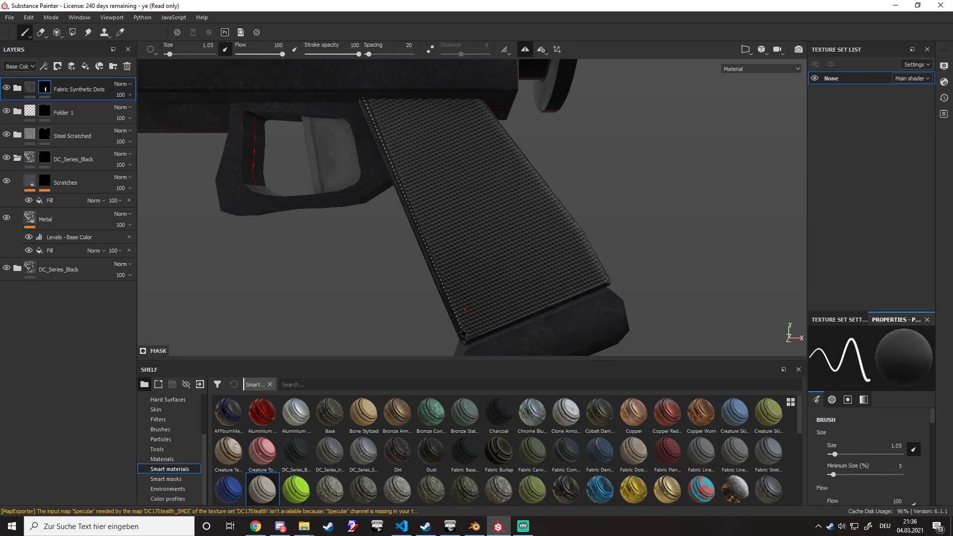
{"action": "left_click", "coordinate": [610, 281], "text": "shift"}
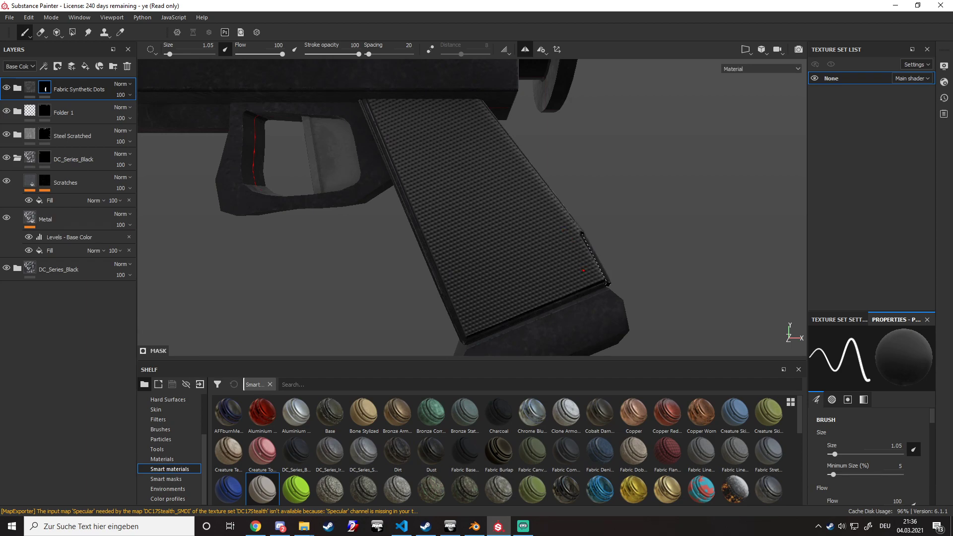
{"action": "left_click", "coordinate": [478, 97], "text": "shift"}
{"action": "scroll", "coordinate": [430, 297], "scroll_direction": "up", "scroll_amount": 3}
{"action": "scroll", "coordinate": [432, 321], "scroll_direction": "down", "scroll_amount": 3}
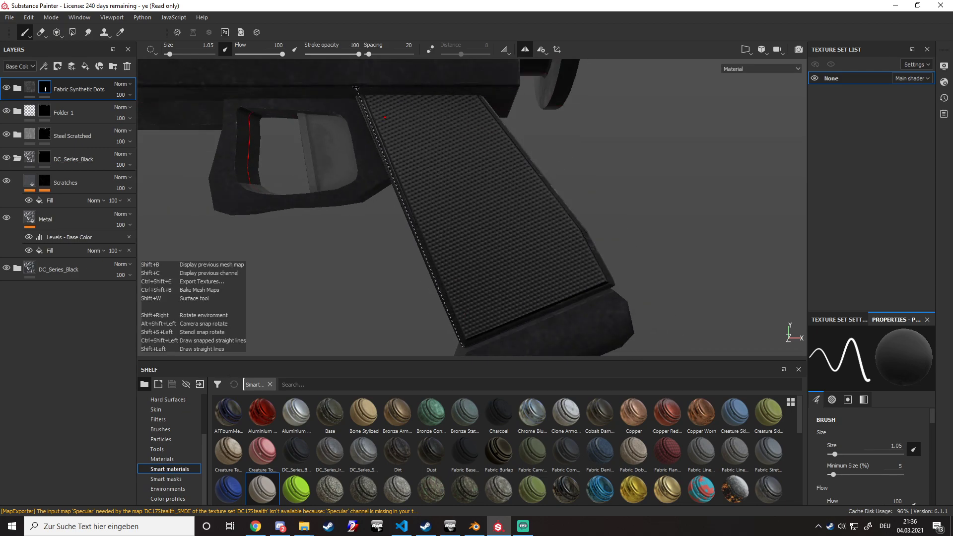
Examine the trimmed fabric edges from the front and on both sides of the grip.
{"action": "left_click_drag", "start_coordinate": [385, 149], "coordinate": [715, 150], "text": "alt"}
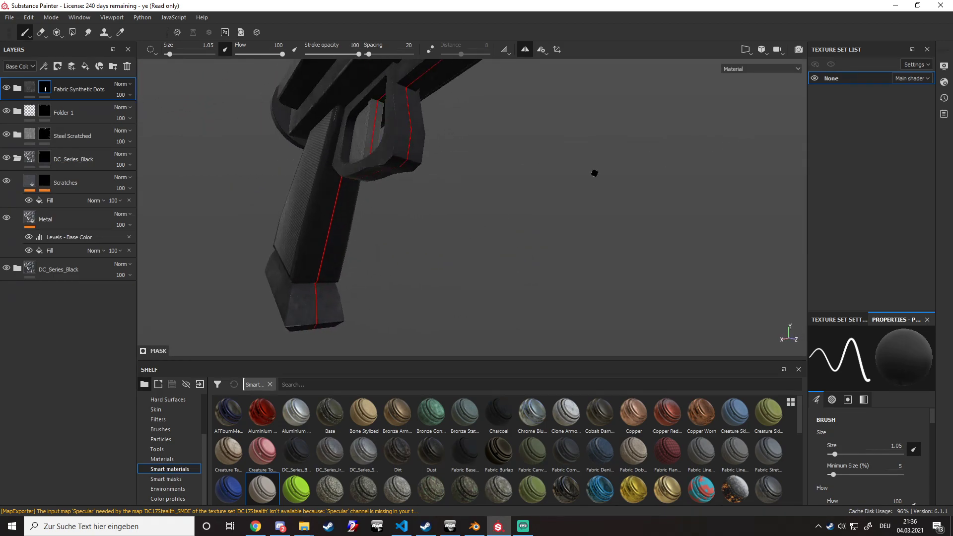
{"action": "left_click_drag", "start_coordinate": [427, 199], "coordinate": [527, 205], "text": "alt"}
{"action": "scroll", "coordinate": [377, 188], "scroll_direction": "up", "scroll_amount": 5}
{"action": "left_click_drag", "start_coordinate": [334, 134], "coordinate": [377, 180], "text": "alt"}
{"action": "scroll", "coordinate": [381, 180], "scroll_direction": "down", "scroll_amount": 8}
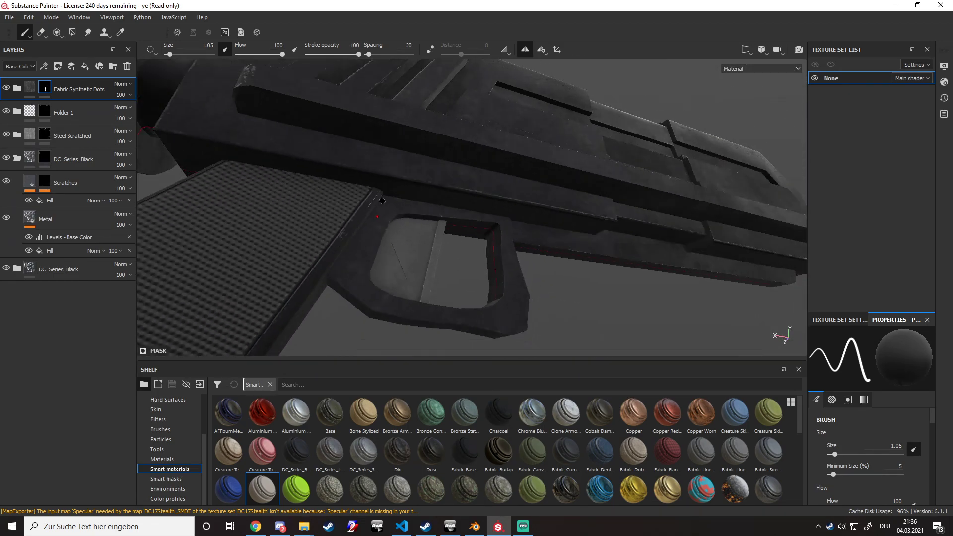
{"action": "left_click_drag", "start_coordinate": [488, 188], "coordinate": [547, 239], "text": "alt"}
{"action": "scroll", "coordinate": [547, 240], "scroll_direction": "down", "scroll_amount": 3}
{"action": "left_click_drag", "start_coordinate": [389, 166], "coordinate": [296, 222], "text": "alt"}
{"action": "middle_click_drag", "start_coordinate": [296, 222], "coordinate": [333, 243], "text": "alt"}
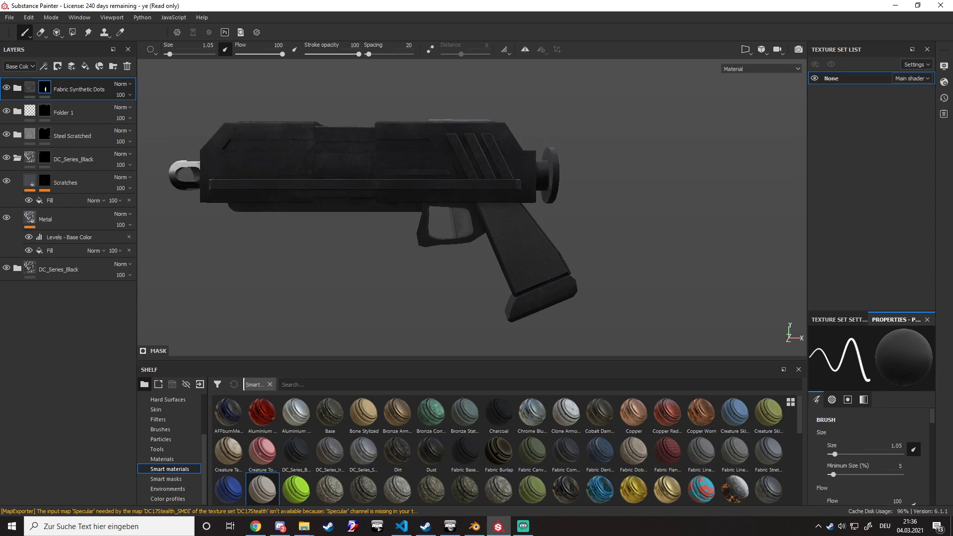
Add a fill layer above all others and set its base color to green (0.090, 0.376, 0.000).
{"action": "left_click", "coordinate": [85, 66]}
{"action": "right_click", "coordinate": [79, 91]}
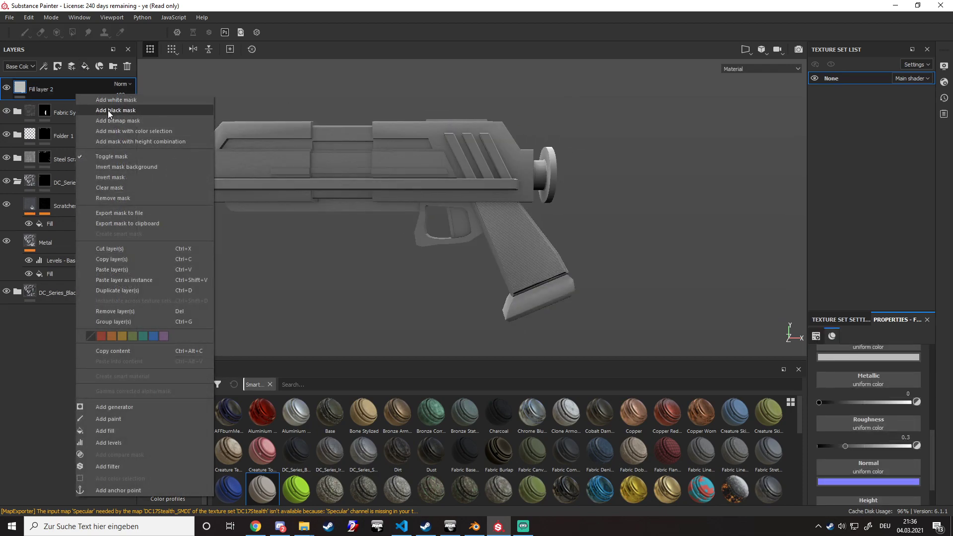
{"action": "left_click", "coordinate": [824, 357]}
{"action": "left_click_drag", "start_coordinate": [848, 393], "coordinate": [919, 372]}
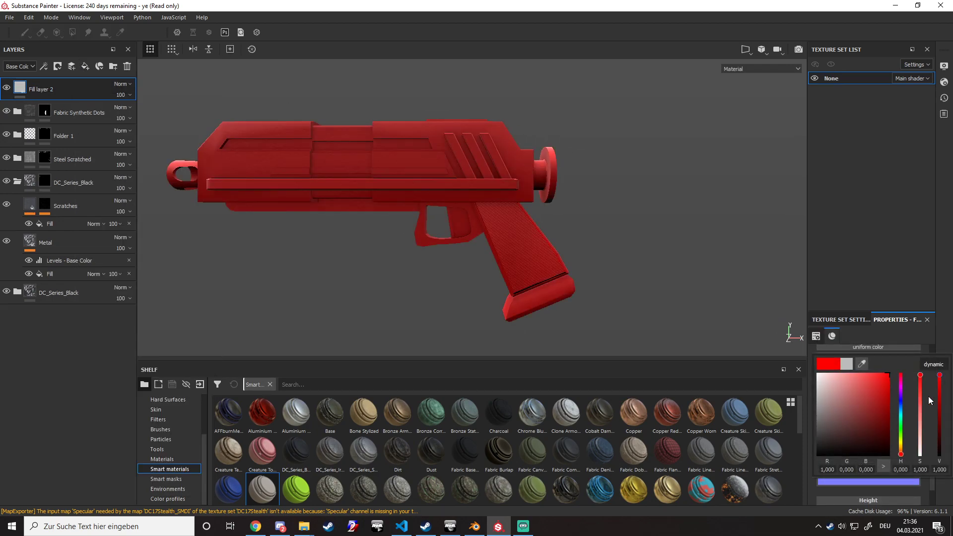
{"action": "left_click", "coordinate": [900, 428]}
{"action": "mouse_move", "coordinate": [900, 428]}
{"action": "left_mouse_down"}
{"action": "mouse_move", "coordinate": [902, 443]}
{"action": "mouse_move", "coordinate": [898, 399]}
{"action": "left_mouse_up"}
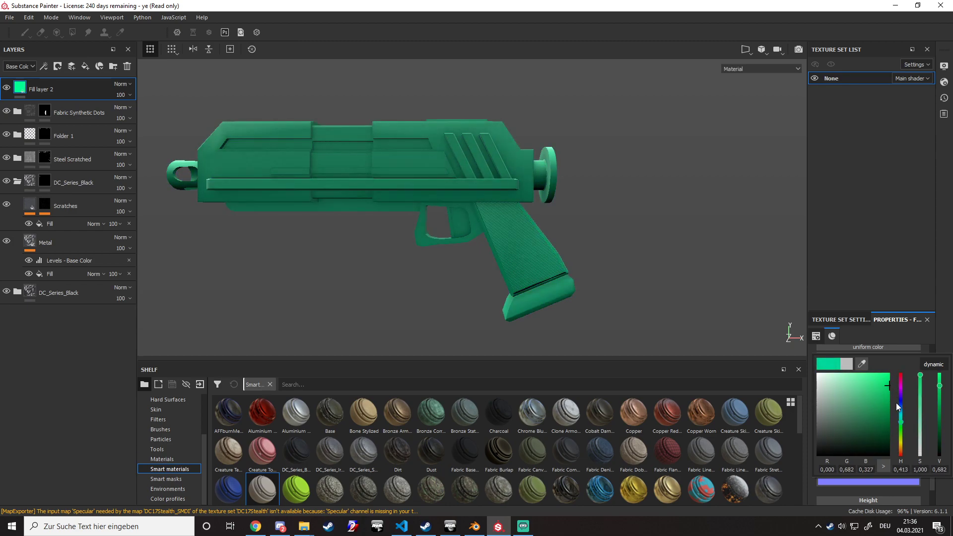
{"action": "left_click", "coordinate": [877, 397]}
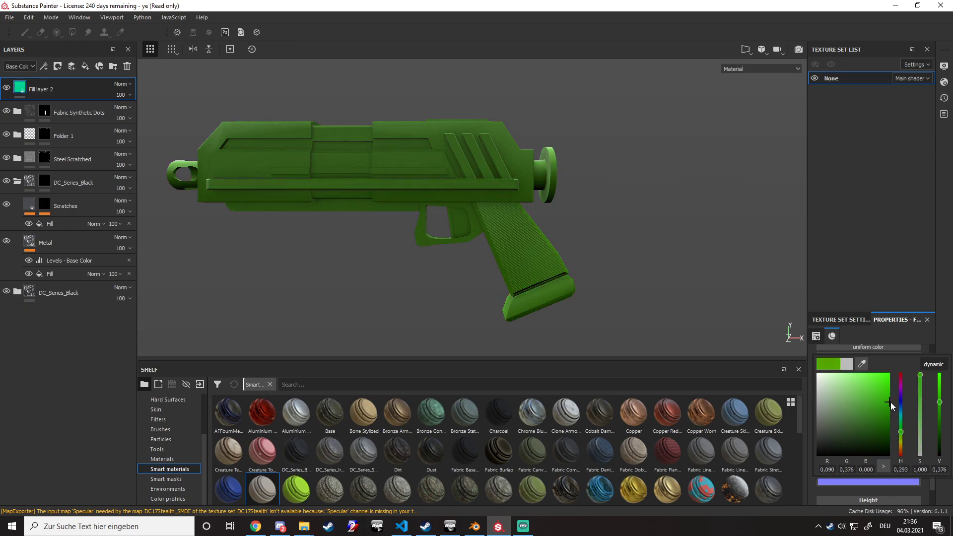
Set the green fill layer's height to -1 and add a black mask to it.
{"action": "left_click", "coordinate": [862, 280]}
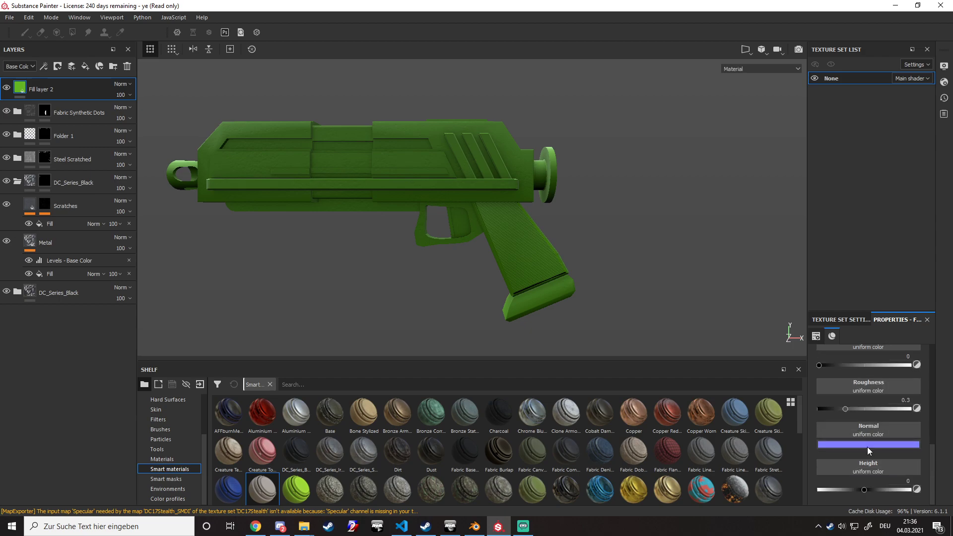
{"action": "right_click", "coordinate": [65, 85]}
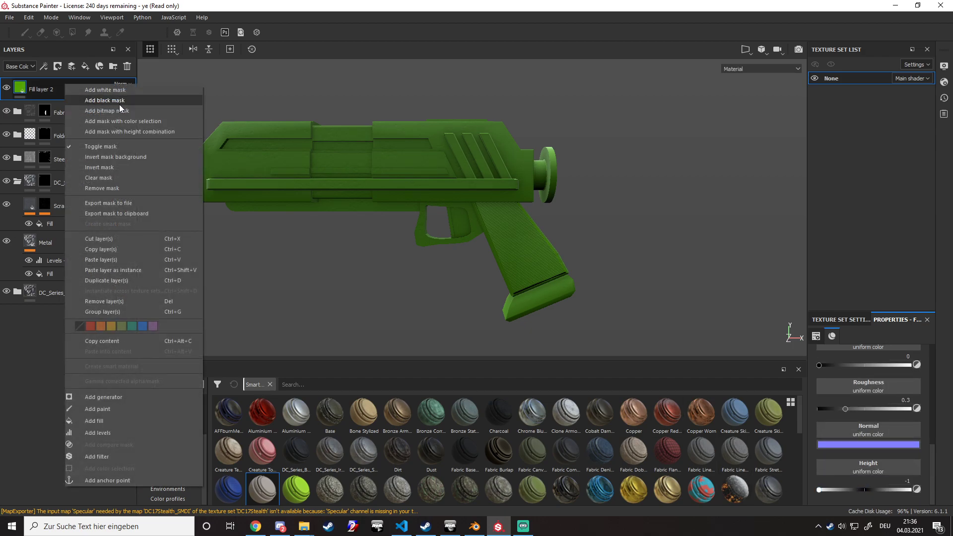
{"action": "left_click", "coordinate": [106, 91]}
Enable symmetry and paint a mirrored green dot on the rear sight posts' faces in the fill layer's mask.
{"action": "left_click_drag", "start_coordinate": [371, 146], "coordinate": [195, 159], "text": "alt+shift"}
{"action": "scroll", "coordinate": [437, 134], "scroll_direction": "up", "scroll_amount": 3}
{"action": "middle_click_drag", "start_coordinate": [446, 119], "coordinate": [452, 237], "text": "alt"}
{"action": "scroll", "coordinate": [453, 237], "scroll_direction": "up", "scroll_amount": 5}
{"action": "key", "text": "l"}
{"action": "scroll", "coordinate": [433, 173], "scroll_direction": "up", "scroll_amount": 4}
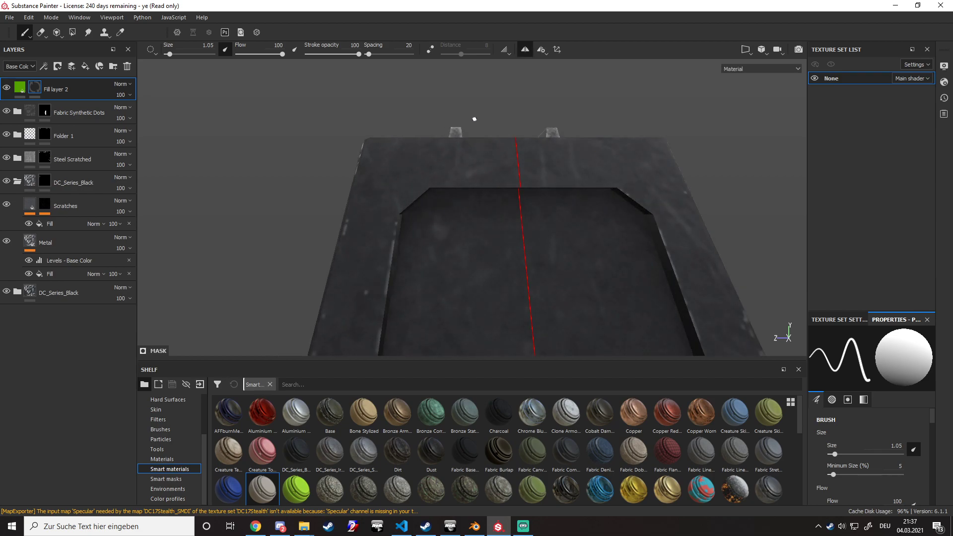
{"action": "middle_click_drag", "start_coordinate": [481, 125], "coordinate": [444, 273], "text": "alt"}
{"action": "scroll", "coordinate": [417, 257], "scroll_direction": "up", "scroll_amount": 6}
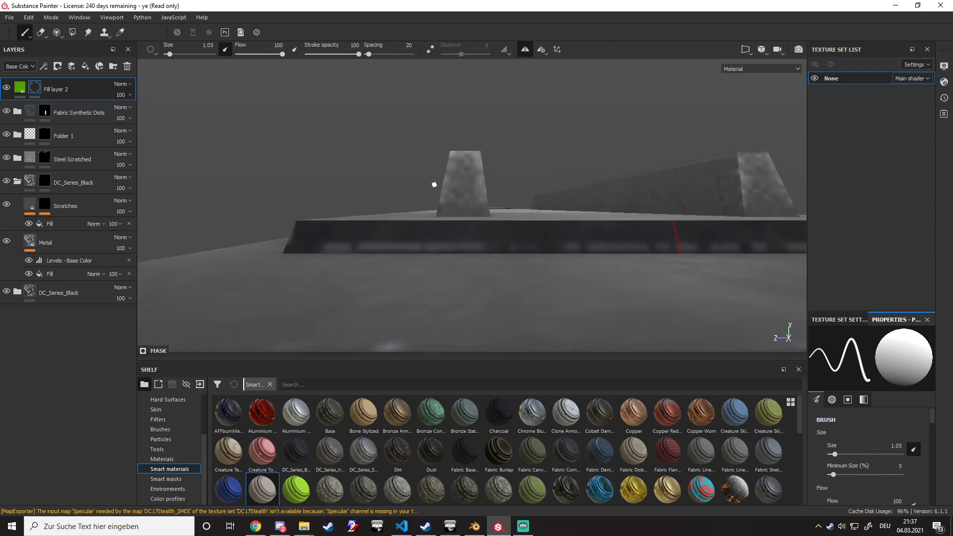
{"action": "middle_click_drag", "start_coordinate": [432, 185], "coordinate": [435, 246], "text": "alt"}
{"action": "scroll", "coordinate": [436, 249], "scroll_direction": "up", "scroll_amount": 3}
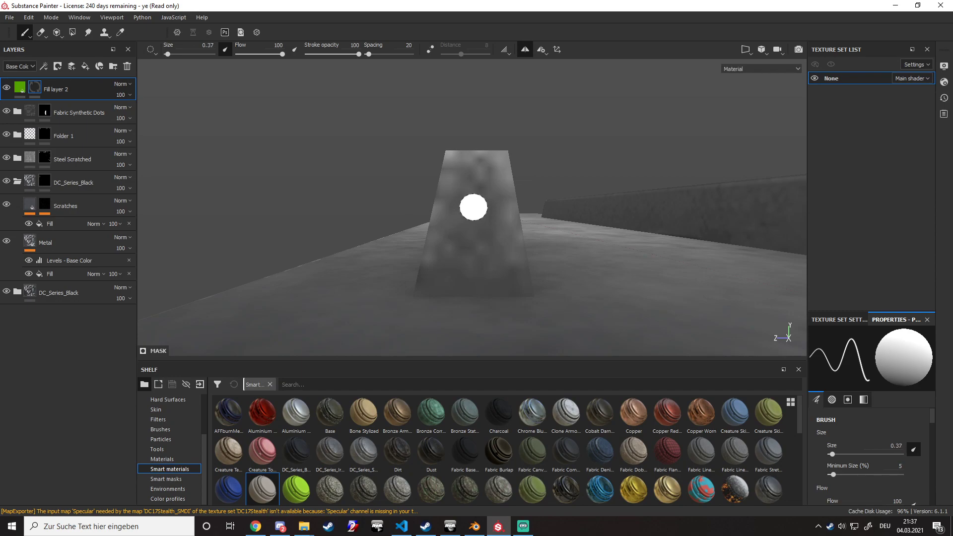
{"action": "left_click", "coordinate": [477, 187]}
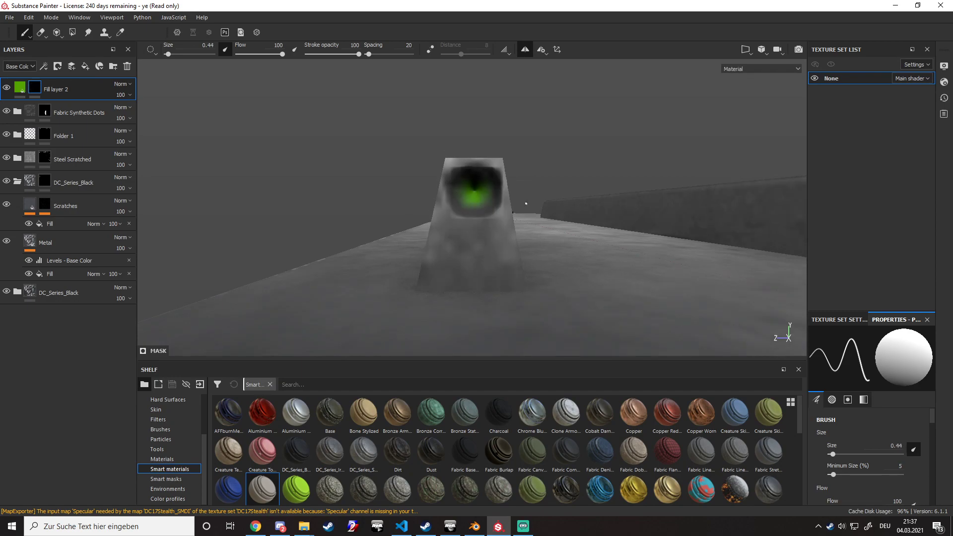
Paint a centered green dot on the front sight's rear face in the fill layer's mask, using a size 0.56 brush.
{"action": "middle_click_drag", "start_coordinate": [525, 202], "coordinate": [451, 273], "text": "alt"}
{"action": "scroll", "coordinate": [454, 268], "scroll_direction": "up", "scroll_amount": 3}
{"action": "middle_click_drag", "start_coordinate": [493, 181], "coordinate": [399, 342], "text": "alt"}
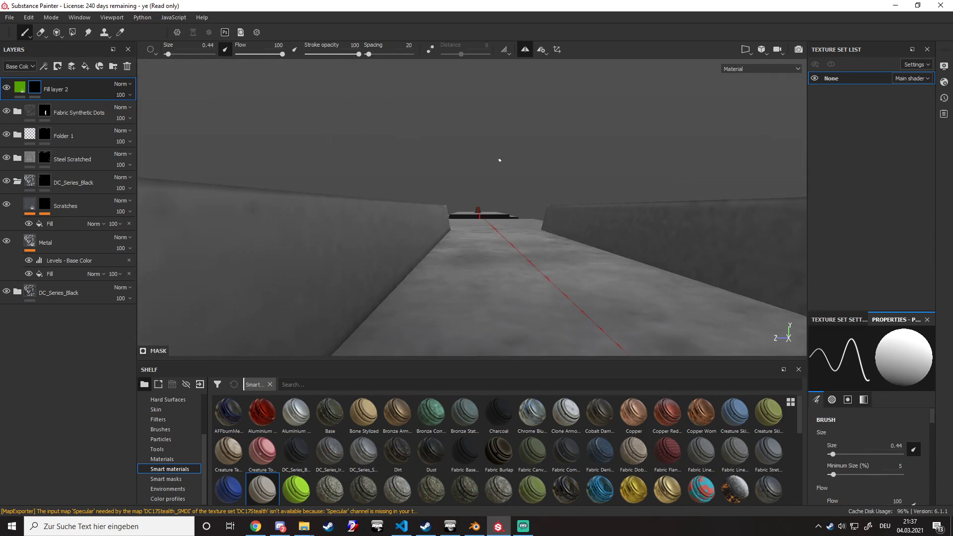
{"action": "middle_click_drag", "start_coordinate": [500, 159], "coordinate": [412, 292], "text": "alt"}
{"action": "scroll", "coordinate": [413, 292], "scroll_direction": "up", "scroll_amount": 3}
{"action": "middle_click_drag", "start_coordinate": [462, 218], "coordinate": [382, 377], "text": "alt"}
{"action": "scroll", "coordinate": [502, 166], "scroll_direction": "up", "scroll_amount": 3}
{"action": "middle_click_drag", "start_coordinate": [502, 166], "coordinate": [298, 439], "text": "alt"}
{"action": "mouse_move", "coordinate": [476, 219]}
{"action": "middle_mouse_down", "text": "alt"}
{"action": "mouse_move", "coordinate": [392, 370]}
{"action": "mouse_move", "coordinate": [391, 302]}
{"action": "middle_mouse_up", "text": "alt"}
{"action": "mouse_move", "coordinate": [550, 97]}
{"action": "middle_mouse_down", "text": "alt"}
{"action": "mouse_move", "coordinate": [515, 162]}
{"action": "mouse_move", "coordinate": [466, 187]}
{"action": "middle_mouse_up", "text": "alt"}
{"action": "scroll", "coordinate": [466, 187], "scroll_direction": "up", "scroll_amount": 3}
{"action": "left_click_drag", "start_coordinate": [487, 205], "coordinate": [523, 243], "text": "alt"}
{"action": "middle_click_drag", "start_coordinate": [496, 208], "coordinate": [523, 298], "text": "alt"}
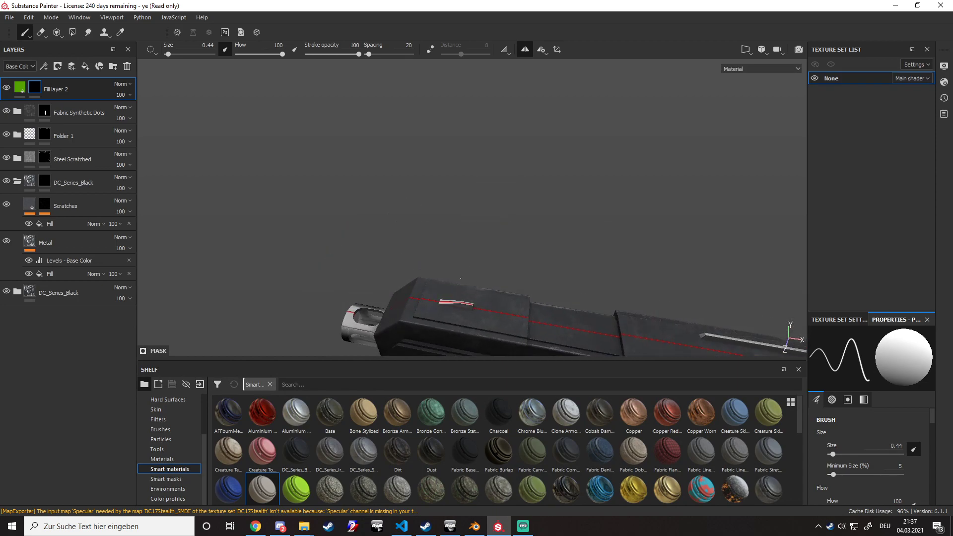
{"action": "scroll", "coordinate": [464, 268], "scroll_direction": "up", "scroll_amount": 4}
{"action": "middle_click_drag", "start_coordinate": [464, 268], "coordinate": [531, 164], "text": "alt"}
{"action": "scroll", "coordinate": [357, 171], "scroll_direction": "down", "scroll_amount": 3}
{"action": "left_click_drag", "start_coordinate": [358, 170], "coordinate": [430, 210], "text": "alt"}
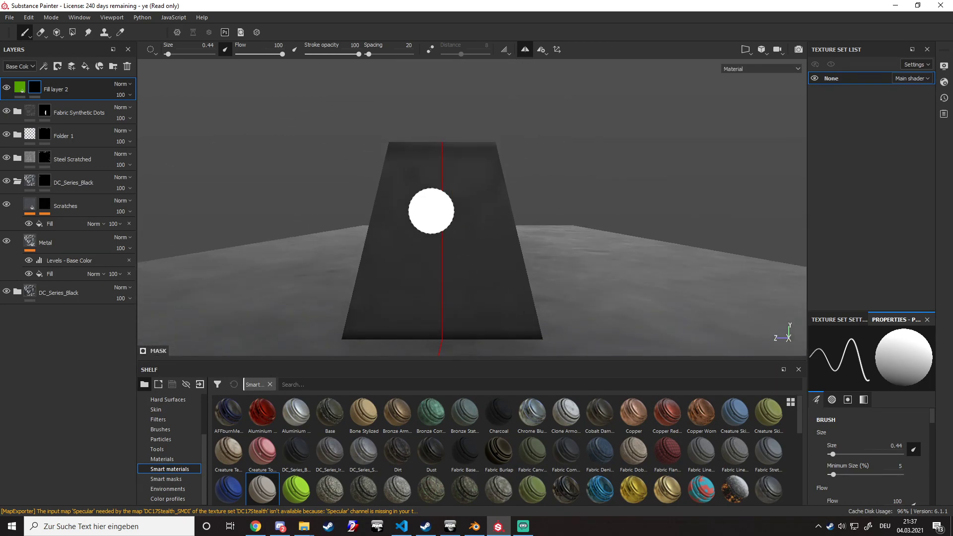
{"action": "right_click_drag", "start_coordinate": [441, 206], "coordinate": [441, 207], "text": "ctrl"}
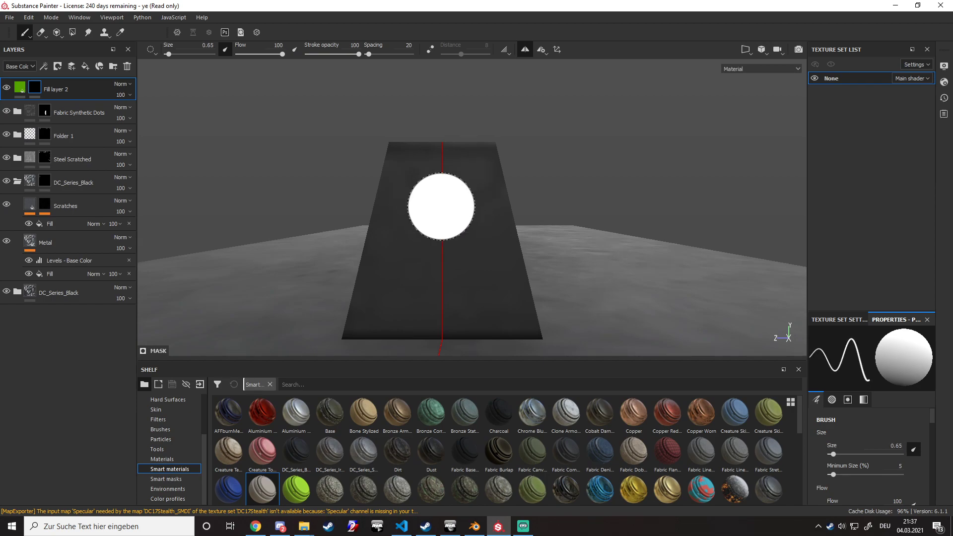
{"action": "left_click", "coordinate": [441, 205]}
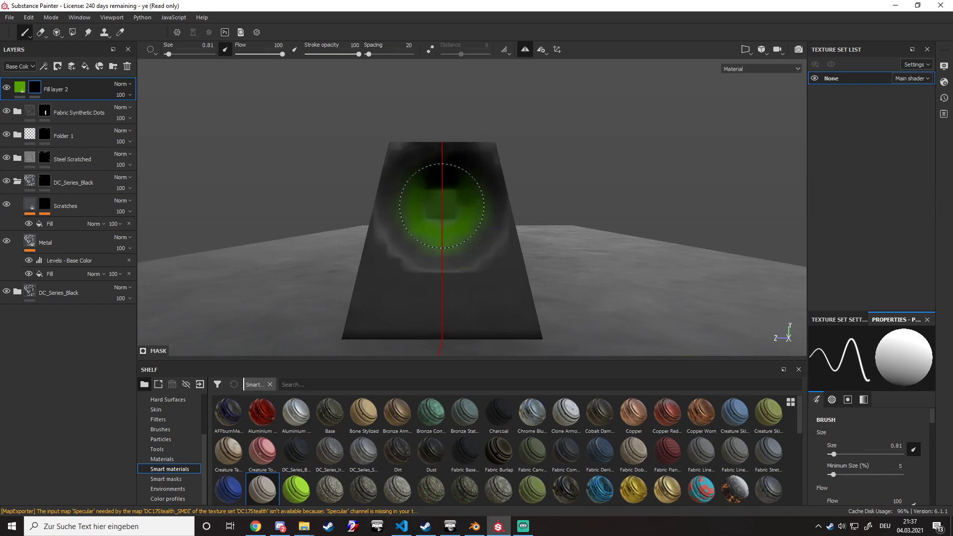
{"action": "scroll", "coordinate": [441, 206], "scroll_direction": "down", "scroll_amount": 3}
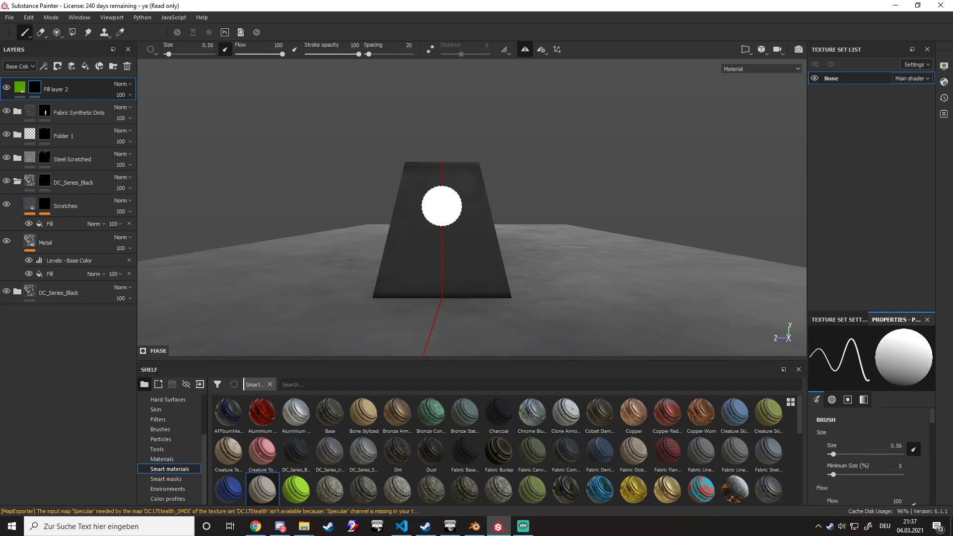
{"action": "scroll", "coordinate": [442, 205], "scroll_direction": "down", "scroll_amount": 4}
{"action": "mouse_move", "coordinate": [442, 206]}
{"action": "left_mouse_down", "text": "alt"}
{"action": "mouse_move", "coordinate": [597, 245]}
{"action": "mouse_move", "coordinate": [428, 228]}
{"action": "mouse_move", "coordinate": [410, 237]}
{"action": "mouse_move", "coordinate": [353, 222]}
{"action": "mouse_move", "coordinate": [644, 244]}
{"action": "left_mouse_up", "text": "alt"}
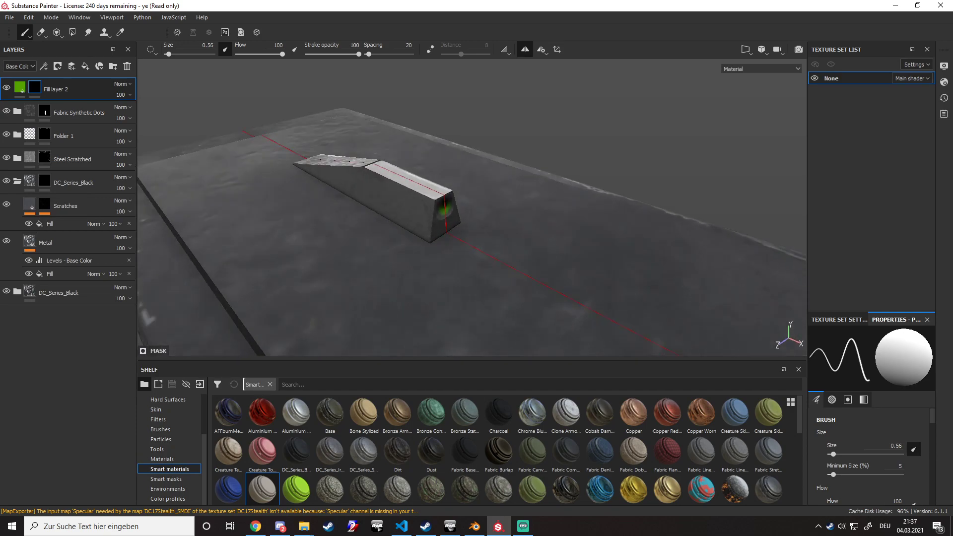
{"action": "scroll", "coordinate": [601, 246], "scroll_direction": "down", "scroll_amount": 3}
{"action": "key", "text": "Tab"}
{"action": "left_click_drag", "start_coordinate": [644, 244], "coordinate": [613, 243], "text": "ctrl"}
{"action": "scroll", "coordinate": [614, 244], "scroll_direction": "down", "scroll_amount": 3}
{"action": "left_click_drag", "start_coordinate": [358, 229], "coordinate": [682, 207], "text": "alt"}
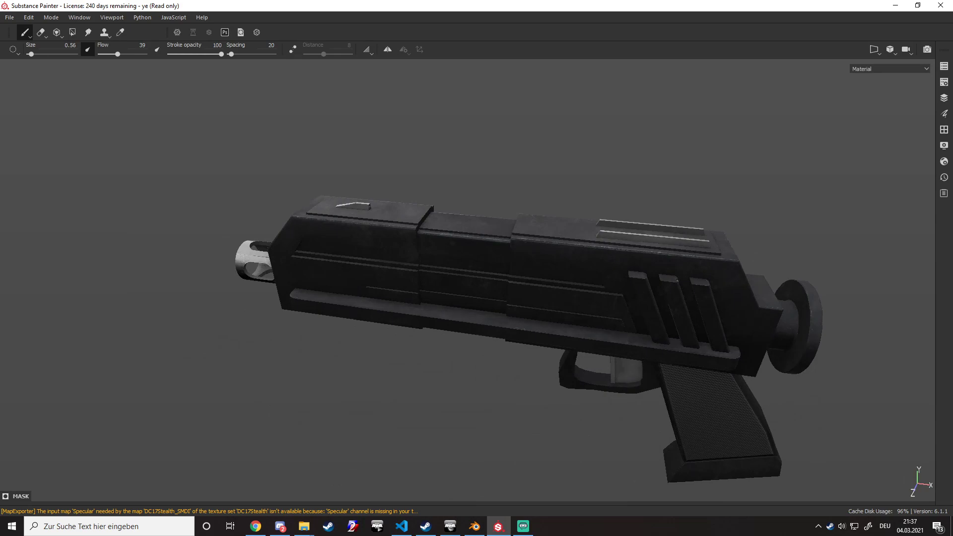
{"action": "key", "text": "Tab"}
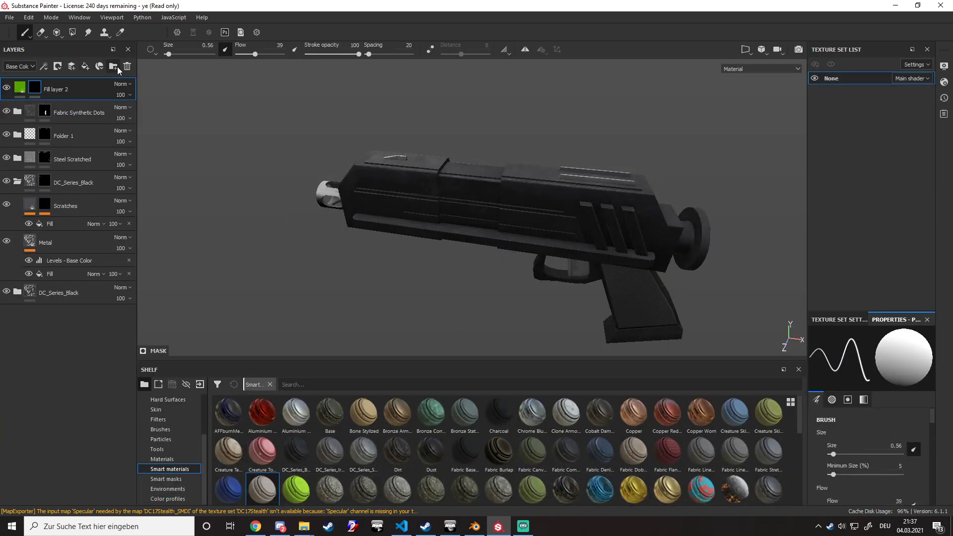
Add a fill layer on top that affects only height, set its height to -1, and give it a black mask.
{"action": "left_click", "coordinate": [85, 65]}
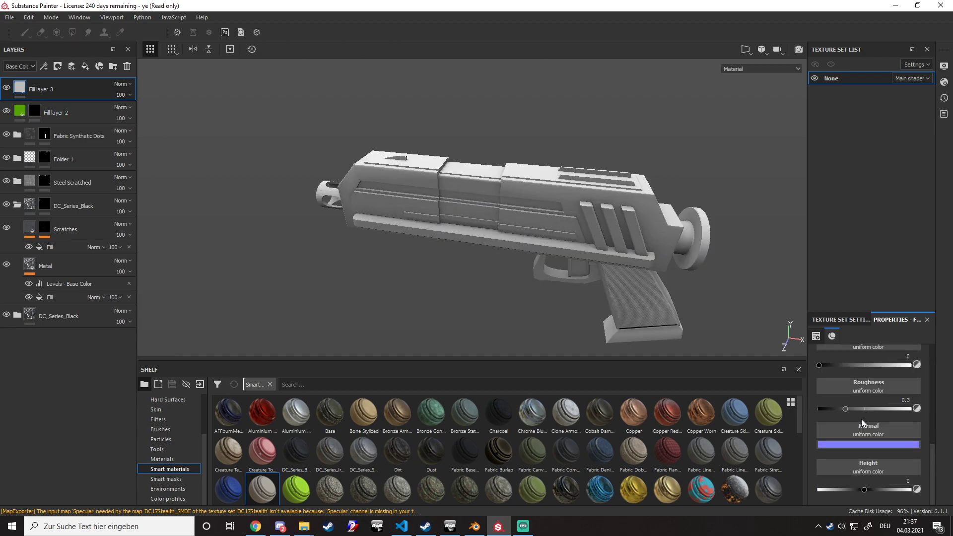
{"action": "scroll", "coordinate": [873, 437], "scroll_direction": "up", "scroll_amount": 5}
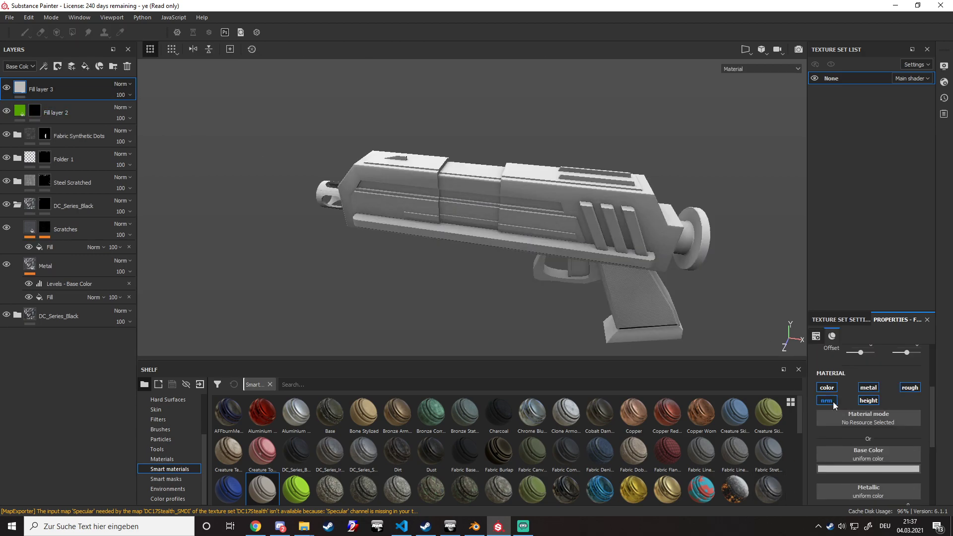
{"action": "left_click", "coordinate": [827, 388]}
{"action": "left_click", "coordinate": [827, 400]}
{"action": "left_click", "coordinate": [868, 387]}
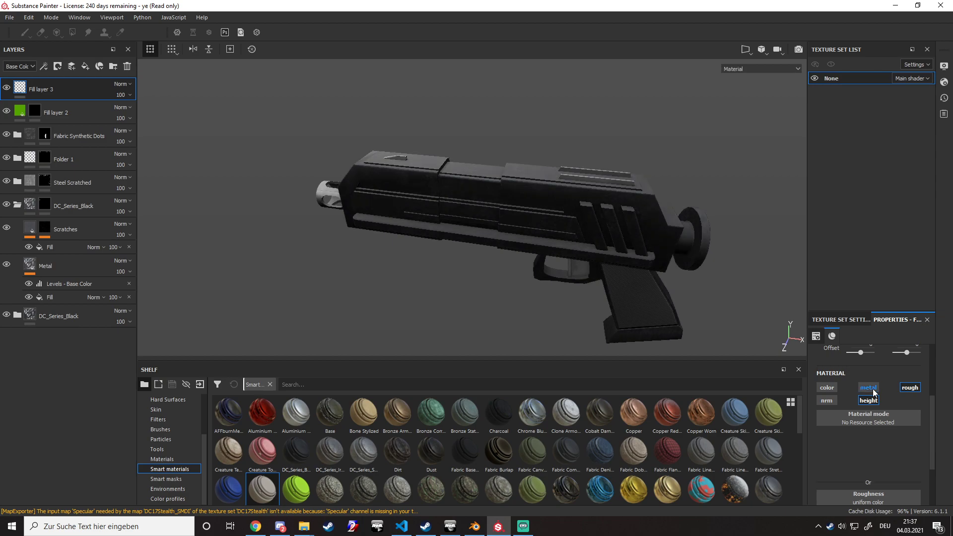
{"action": "left_click", "coordinate": [911, 387]}
{"action": "scroll", "coordinate": [287, 186], "scroll_direction": "up", "scroll_amount": 2}
{"action": "right_click", "coordinate": [75, 102]}
{"action": "left_click", "coordinate": [81, 111]}
{"action": "scroll", "coordinate": [300, 189], "scroll_direction": "up", "scroll_amount": 2}
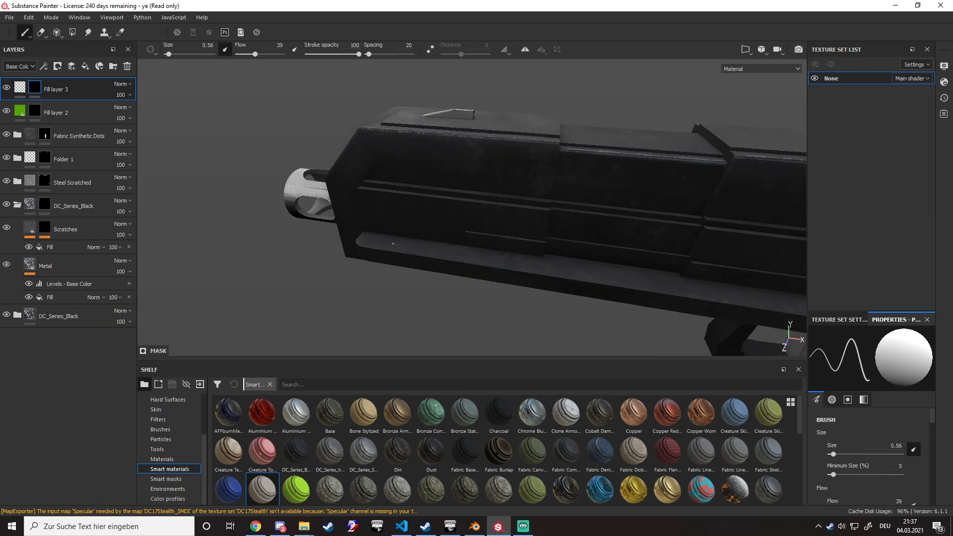
{"action": "left_click_drag", "start_coordinate": [450, 242], "coordinate": [448, 223], "text": "alt+shift"}
{"action": "key", "text": "c"}
{"action": "scroll", "coordinate": [446, 221], "scroll_direction": "up", "scroll_amount": 2}
{"action": "key", "text": "m"}
{"action": "mouse_move", "coordinate": [374, 201]}
{"action": "left_mouse_down"}
{"action": "mouse_move", "coordinate": [408, 197]}
{"action": "mouse_move", "coordinate": [527, 221]}
{"action": "left_mouse_up"}
{"action": "key", "text": "ctrl+z"}
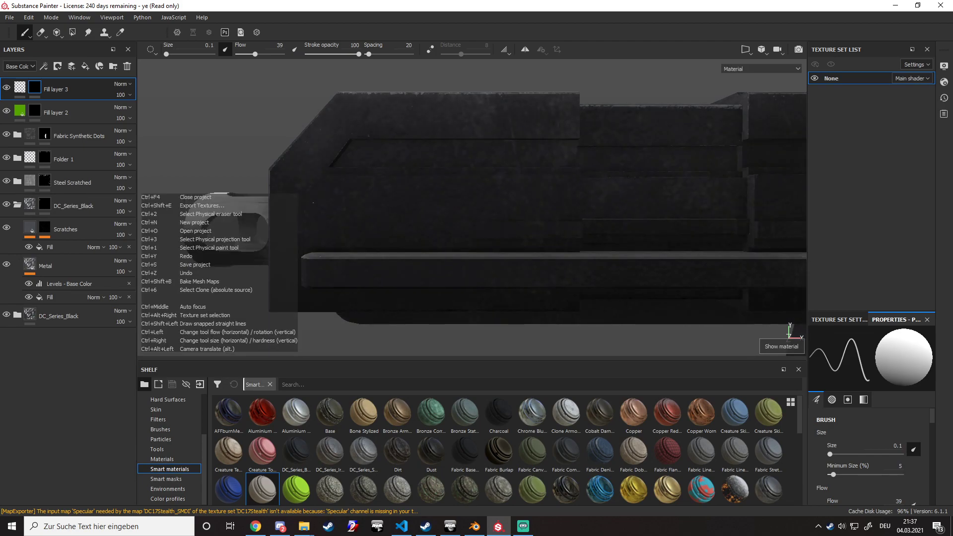
Try hand-engraving a signature on the slide's side near the muzzle in the new fill layer's mask, using a size 0.1 brush.
{"action": "key", "text": "bracketleft"}
{"action": "key", "text": "bracketleft"}
{"action": "key", "text": "bracketleft"}
{"action": "scroll", "coordinate": [314, 200], "scroll_direction": "up", "scroll_amount": 3}
{"action": "left_click_drag", "start_coordinate": [327, 185], "coordinate": [295, 241]}
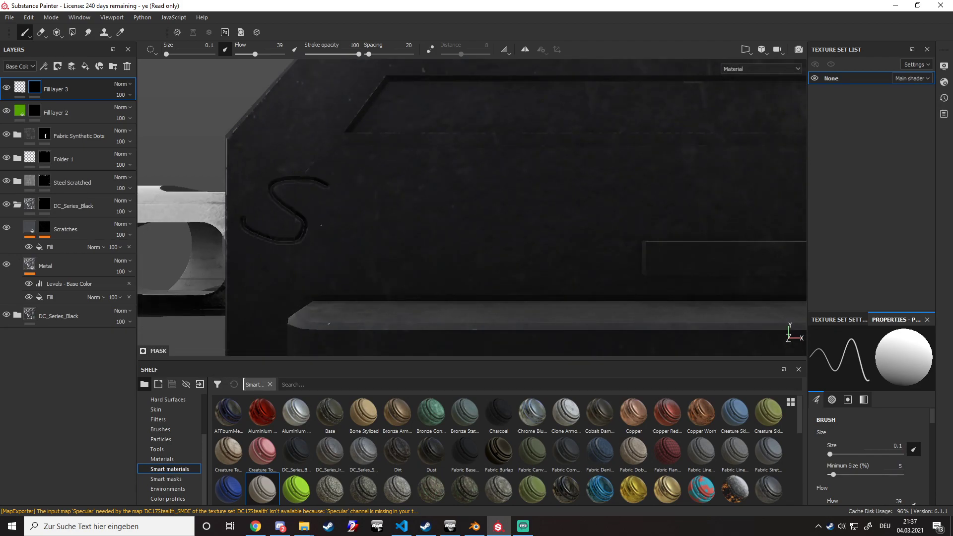
{"action": "left_click_drag", "start_coordinate": [346, 198], "coordinate": [342, 251]}
{"action": "mouse_move", "coordinate": [377, 207]}
{"action": "left_mouse_down"}
{"action": "mouse_move", "coordinate": [378, 255]}
{"action": "mouse_move", "coordinate": [426, 247]}
{"action": "left_mouse_up"}
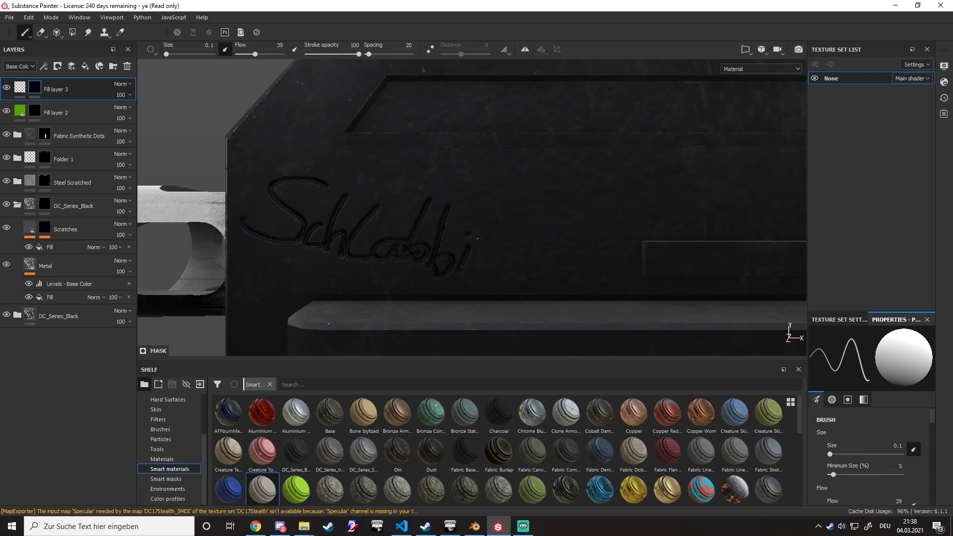
Undo the handwritten signature strokes, keeping the fill layer's black mask.
{"action": "key", "text": "ctrl+z"}
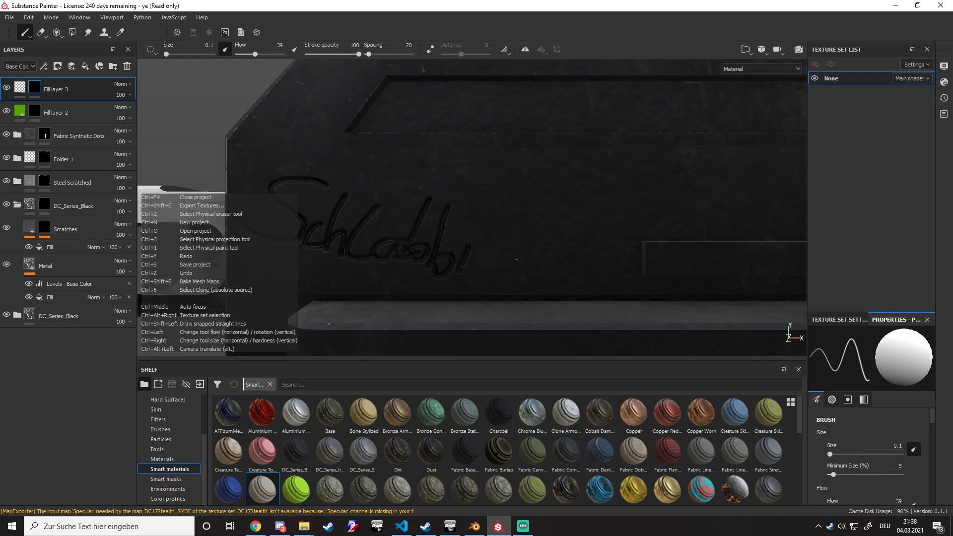
{"action": "key", "text": "ctrl+z"}
{"action": "key", "text": "ctrl+z"}
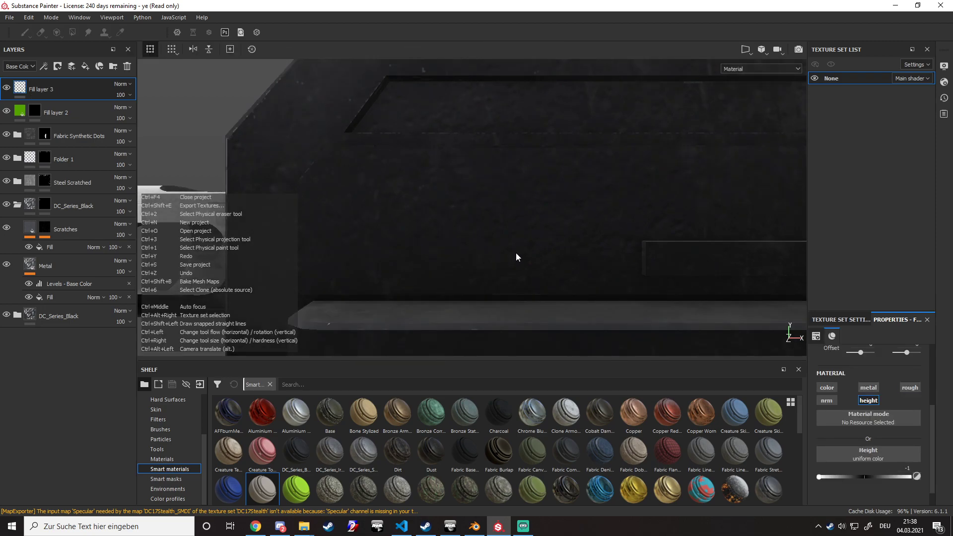
{"action": "key", "text": "ctrl+y"}
Add a generator to the mask of Fill layer 3.
{"action": "left_click", "coordinate": [40, 87]}
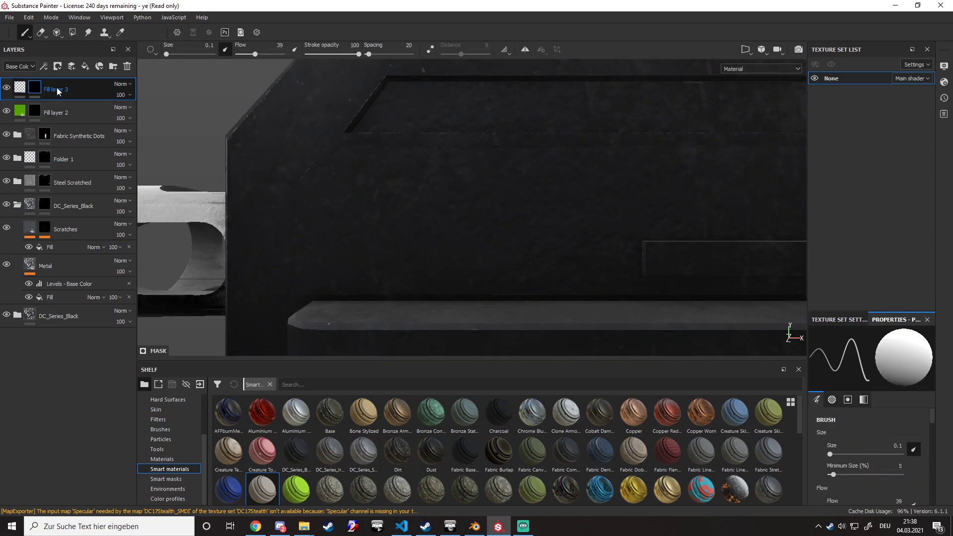
{"action": "right_click", "coordinate": [40, 88]}
{"action": "left_click", "coordinate": [119, 401]}
{"action": "left_click", "coordinate": [892, 352]}
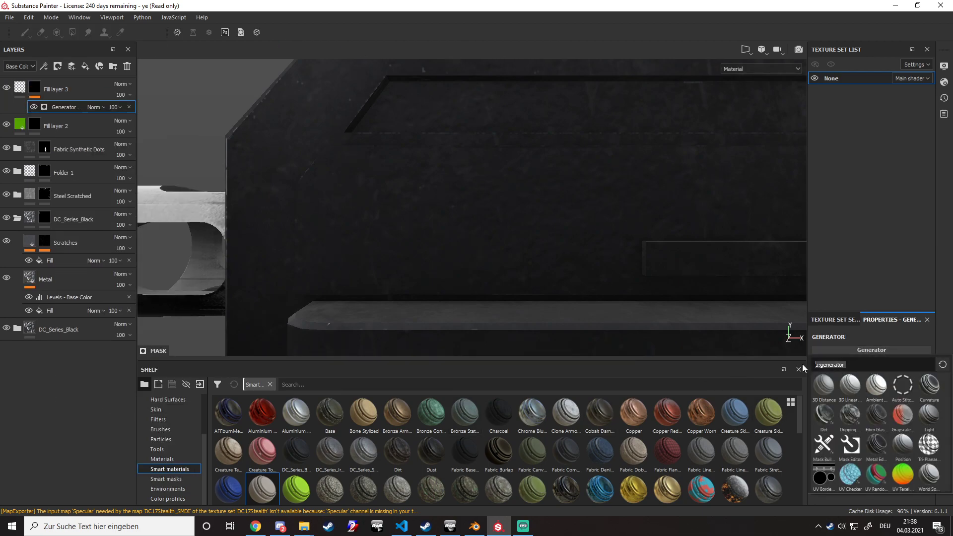
{"action": "left_click", "coordinate": [897, 334]}
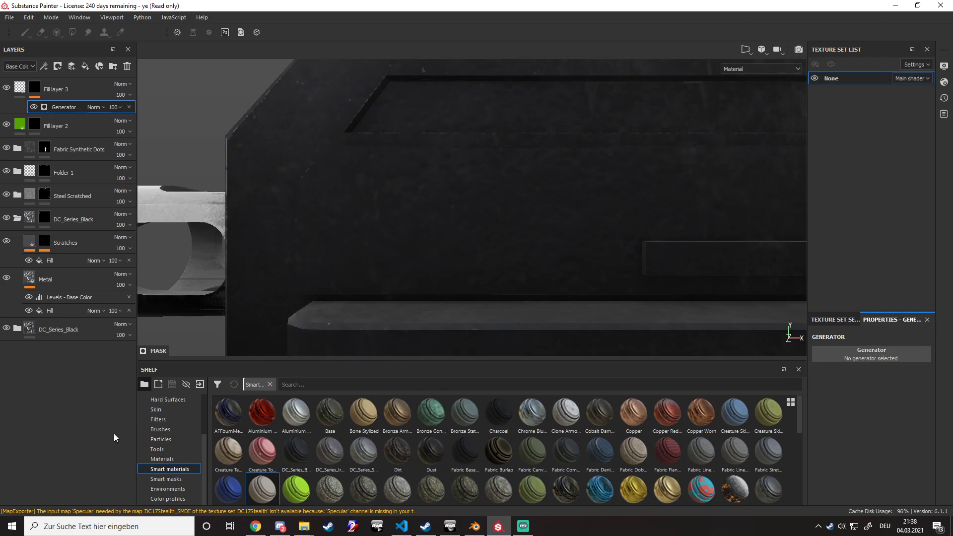
Search the generator resources for "scratches" and assign Grunge Scratches Rough to the mask generator.
{"action": "left_click", "coordinate": [165, 478]}
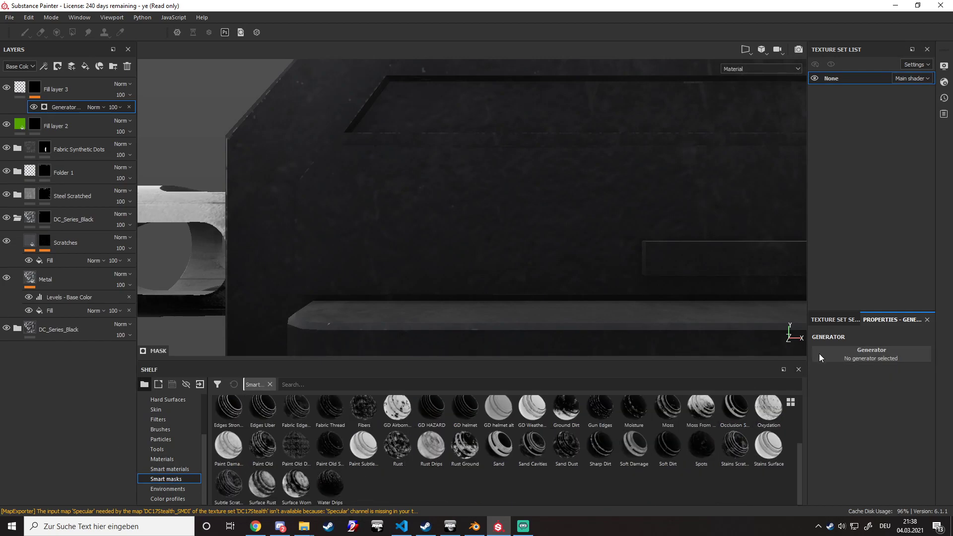
{"action": "left_click", "coordinate": [844, 353]}
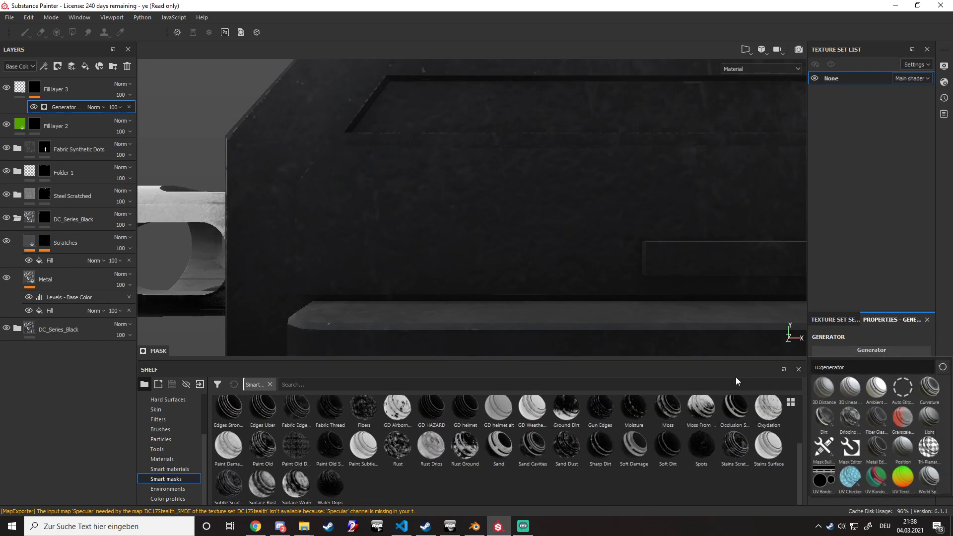
{"action": "triple_click", "coordinate": [847, 367]}
{"action": "type", "text": "scr"}
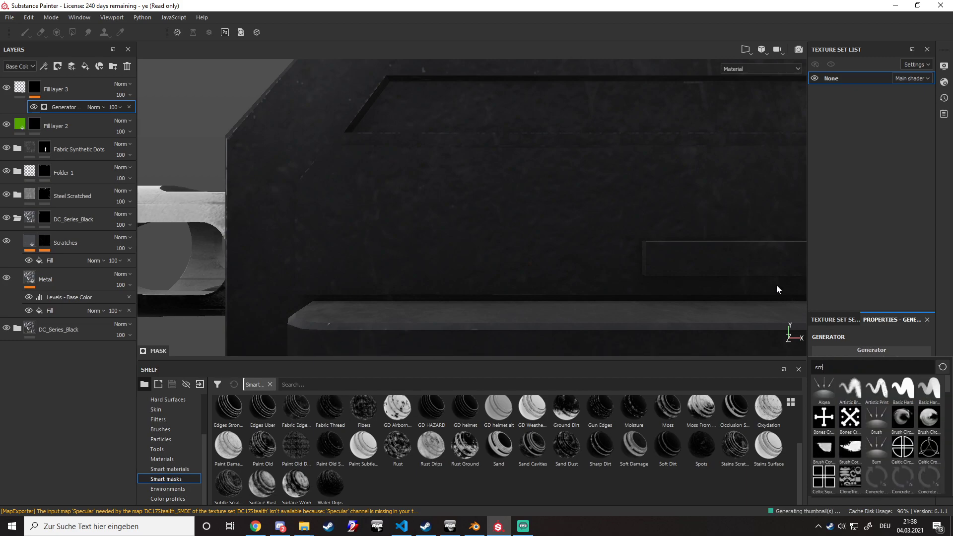
{"action": "type", "text": "atches"}
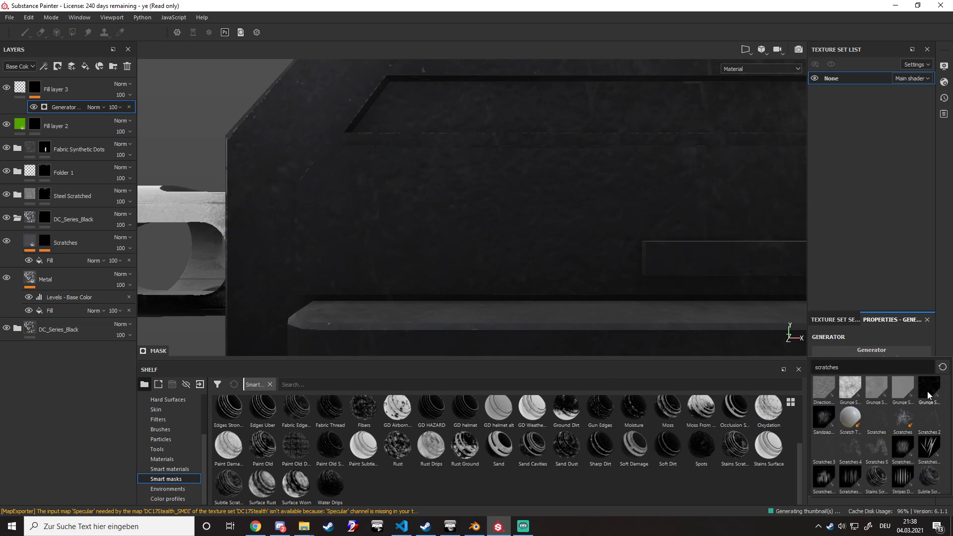
{"action": "left_click", "coordinate": [929, 393]}
Set the scratch generator's balance to 0.07 and its scratch tiling to 1.
{"action": "scroll", "coordinate": [543, 230], "scroll_direction": "down", "scroll_amount": 3}
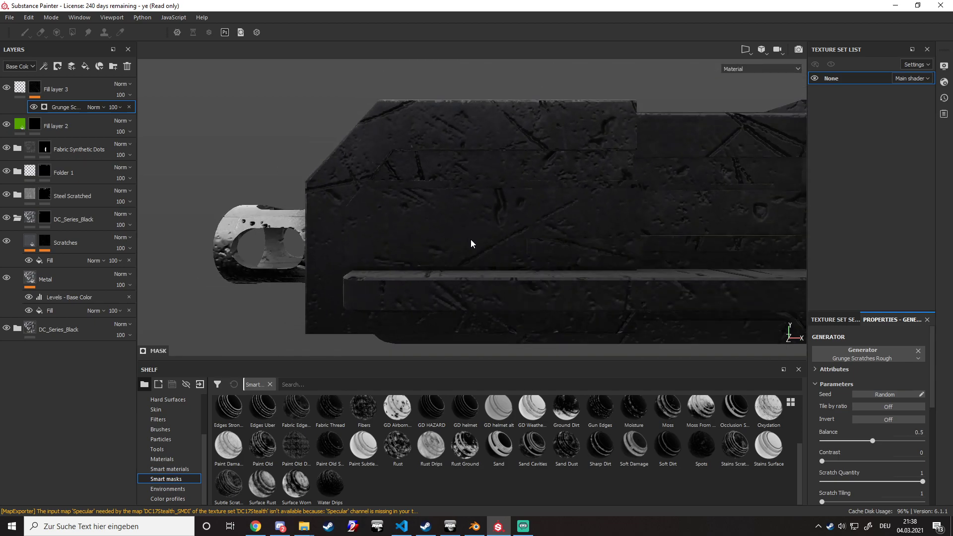
{"action": "scroll", "coordinate": [462, 236], "scroll_direction": "down", "scroll_amount": 2}
{"action": "left_click_drag", "start_coordinate": [870, 440], "coordinate": [829, 440]}
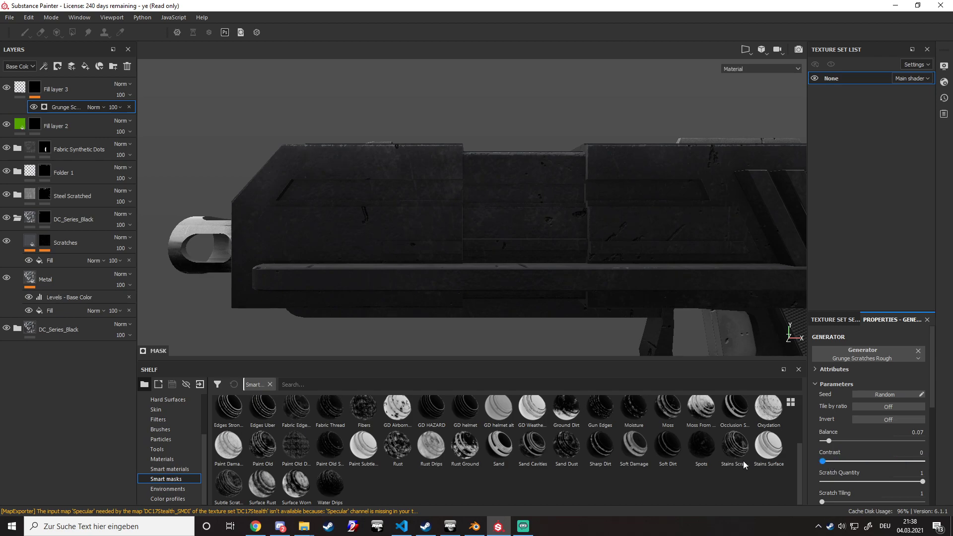
{"action": "scroll", "coordinate": [874, 467], "scroll_direction": "down", "scroll_amount": 1}
{"action": "left_click_drag", "start_coordinate": [837, 472], "coordinate": [791, 470]}
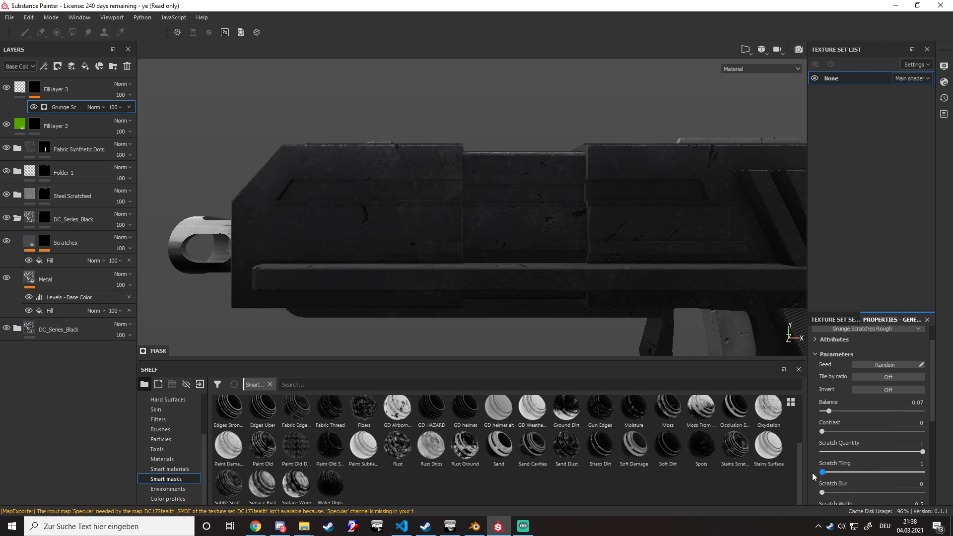
{"action": "scroll", "coordinate": [860, 475], "scroll_direction": "down", "scroll_amount": 1}
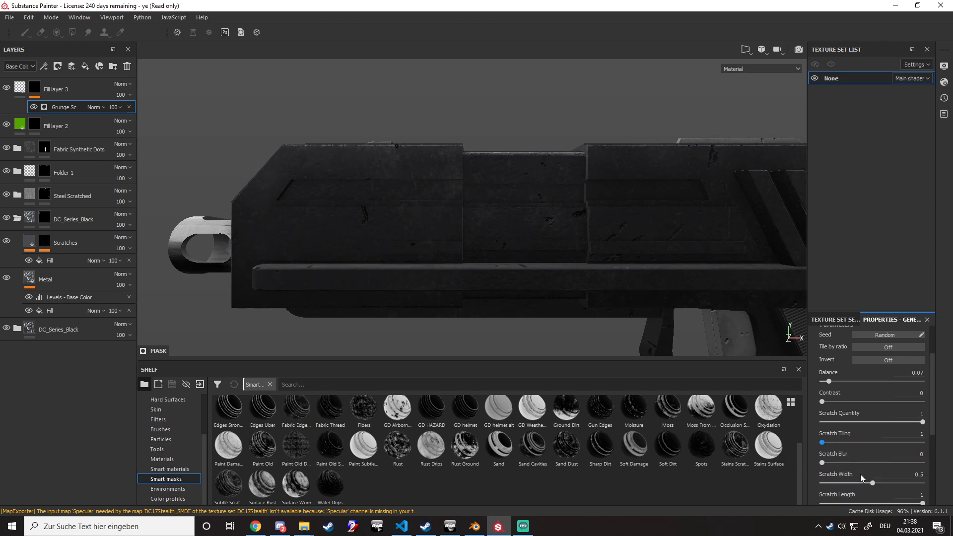
Set the generator's scratch dirtiness and scratch spots intensity to 0.
{"action": "scroll", "coordinate": [857, 481], "scroll_direction": "down", "scroll_amount": 2}
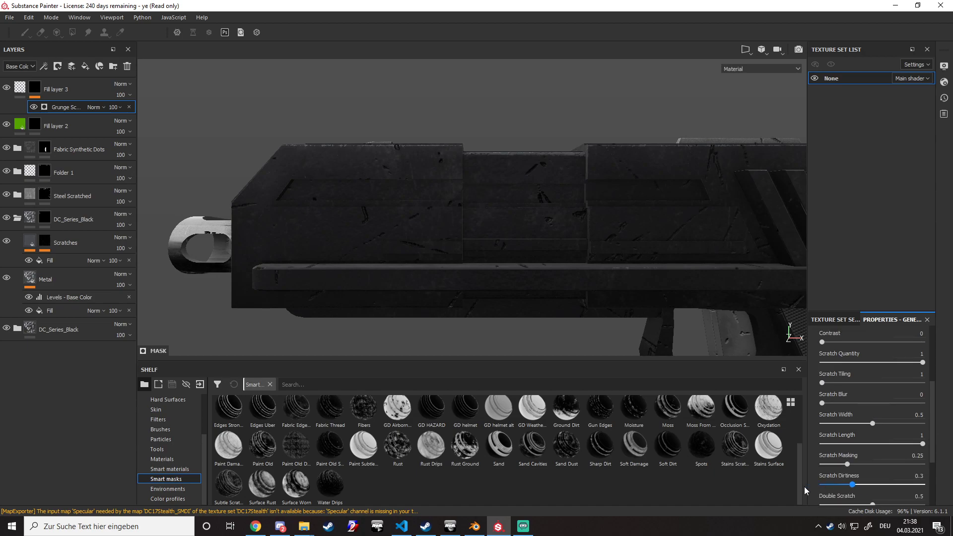
{"action": "scroll", "coordinate": [856, 472], "scroll_direction": "down", "scroll_amount": 3}
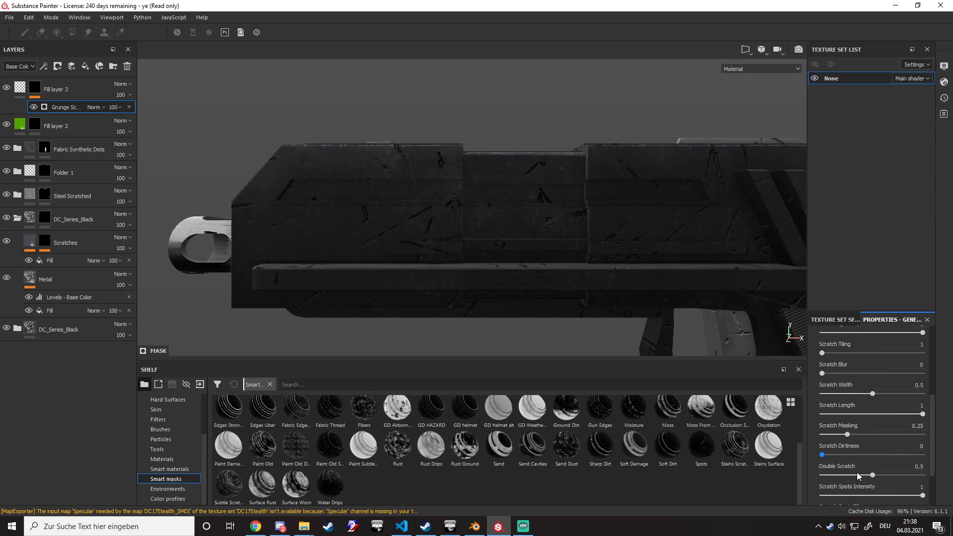
{"action": "left_click_drag", "start_coordinate": [872, 477], "coordinate": [729, 475]}
{"action": "left_click_drag", "start_coordinate": [922, 436], "coordinate": [749, 431]}
Set the scratch generator's balance to 0.01, scratch quantity to 0.14, and scratch tiling to 4.
{"action": "scroll", "coordinate": [865, 452], "scroll_direction": "up", "scroll_amount": 6}
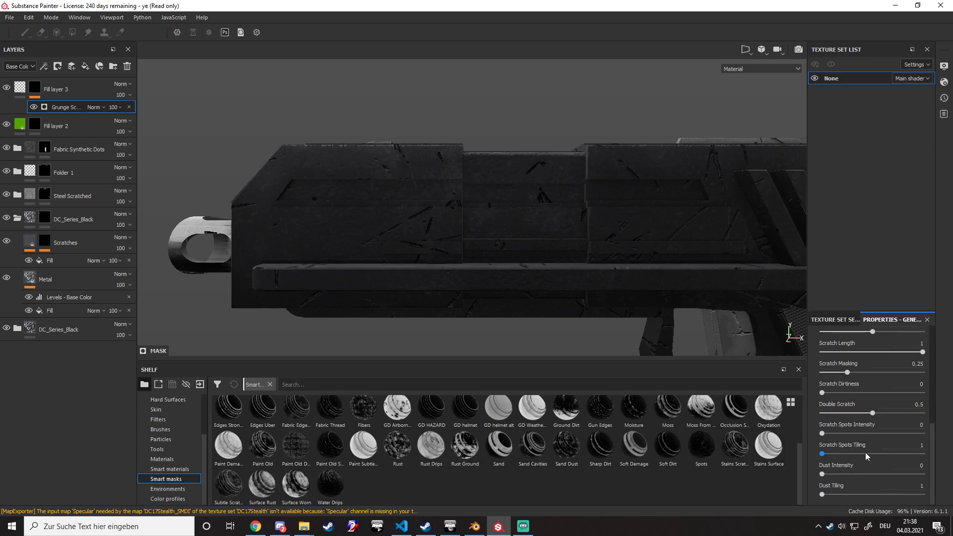
{"action": "left_click_drag", "start_coordinate": [828, 408], "coordinate": [836, 450]}
{"action": "scroll", "coordinate": [836, 473], "scroll_direction": "down", "scroll_amount": 1}
{"action": "scroll", "coordinate": [877, 446], "scroll_direction": "up", "scroll_amount": 1}
{"action": "scroll", "coordinate": [564, 208], "scroll_direction": "down", "scroll_amount": 2}
Inspect the scratches on the pistol's top, sides, and grip.
{"action": "scroll", "coordinate": [546, 243], "scroll_direction": "down", "scroll_amount": 4}
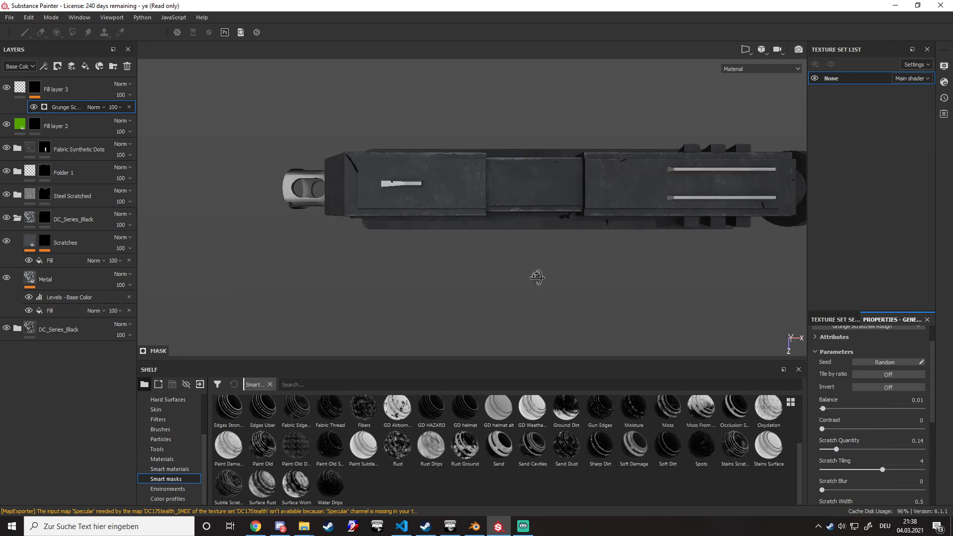
{"action": "scroll", "coordinate": [541, 248], "scroll_direction": "up", "scroll_amount": 4}
{"action": "middle_click_drag", "start_coordinate": [549, 180], "coordinate": [344, 185]}
{"action": "scroll", "coordinate": [573, 226], "scroll_direction": "up", "scroll_amount": 1}
{"action": "scroll", "coordinate": [590, 244], "scroll_direction": "up", "scroll_amount": 3}
{"action": "left_click_drag", "start_coordinate": [572, 247], "coordinate": [451, 245], "text": "alt"}
{"action": "middle_click_drag", "start_coordinate": [355, 217], "coordinate": [241, 148], "text": "alt"}
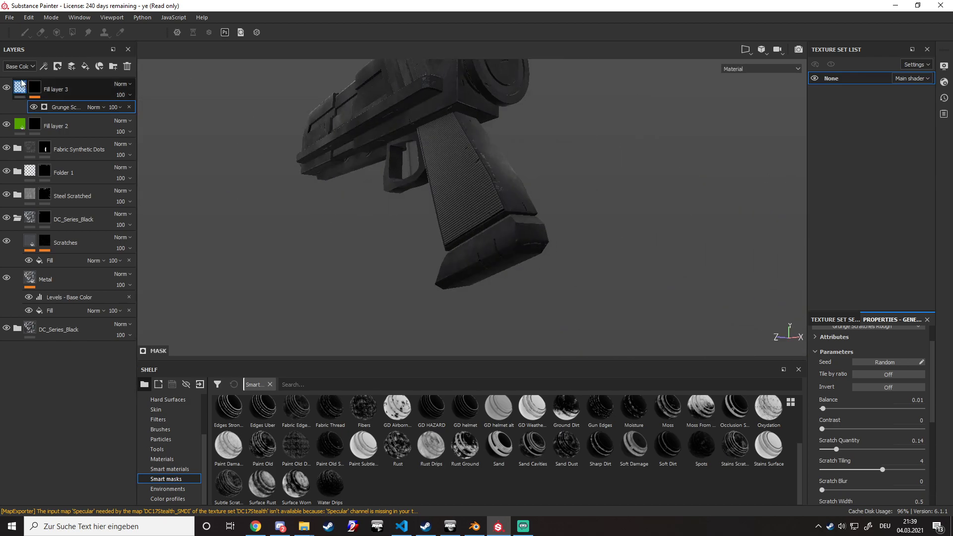
Move Fill layer 3 down the stack to between Folder 1 and Steel Scratched, and collapse the expanded DC_Series_Black folder.
{"action": "mouse_move", "coordinate": [57, 92]}
{"action": "left_mouse_down"}
{"action": "mouse_move", "coordinate": [70, 213]}
{"action": "mouse_move", "coordinate": [84, 164]}
{"action": "left_mouse_up"}
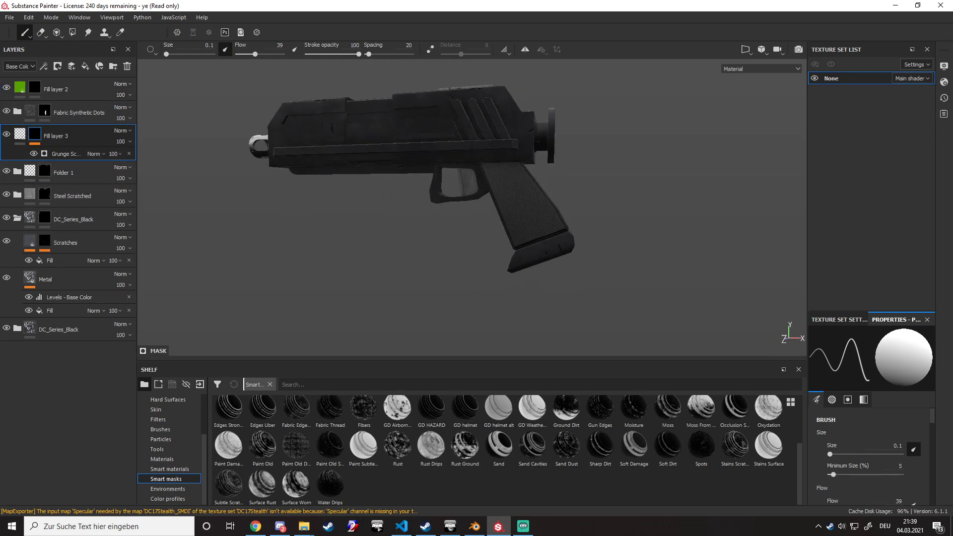
{"action": "left_click_drag", "start_coordinate": [373, 198], "coordinate": [423, 197], "text": "alt"}
{"action": "scroll", "coordinate": [424, 197], "scroll_direction": "up", "scroll_amount": 5}
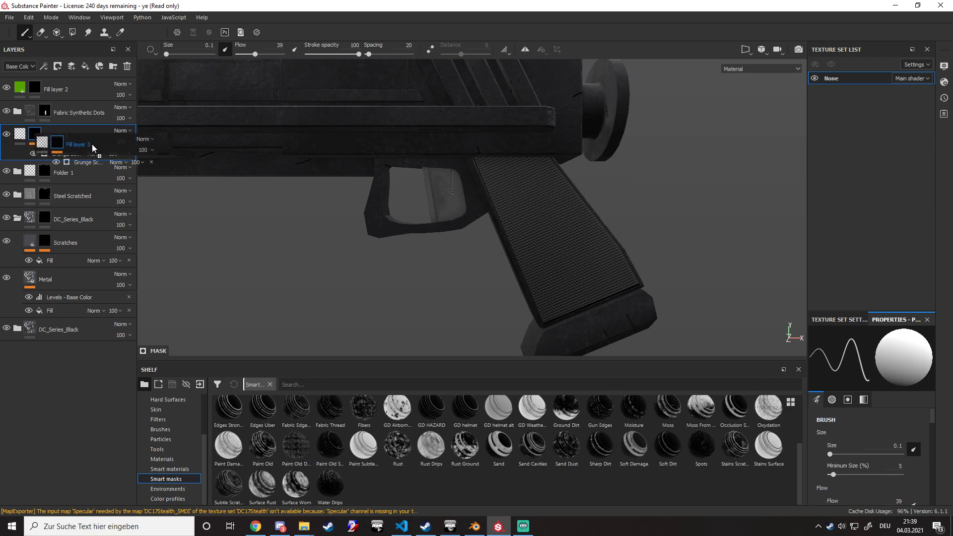
{"action": "left_click", "coordinate": [17, 219]}
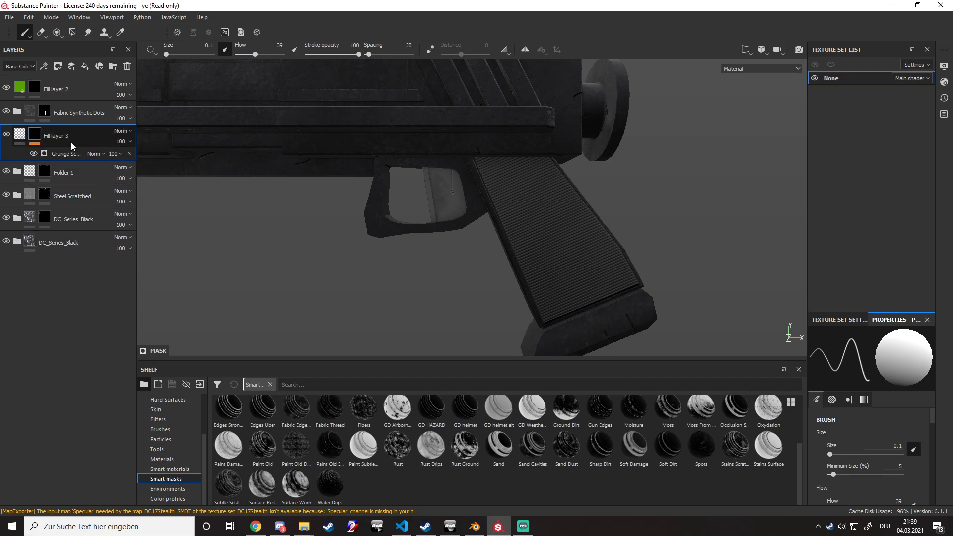
{"action": "left_click_drag", "start_coordinate": [67, 135], "coordinate": [86, 180]}
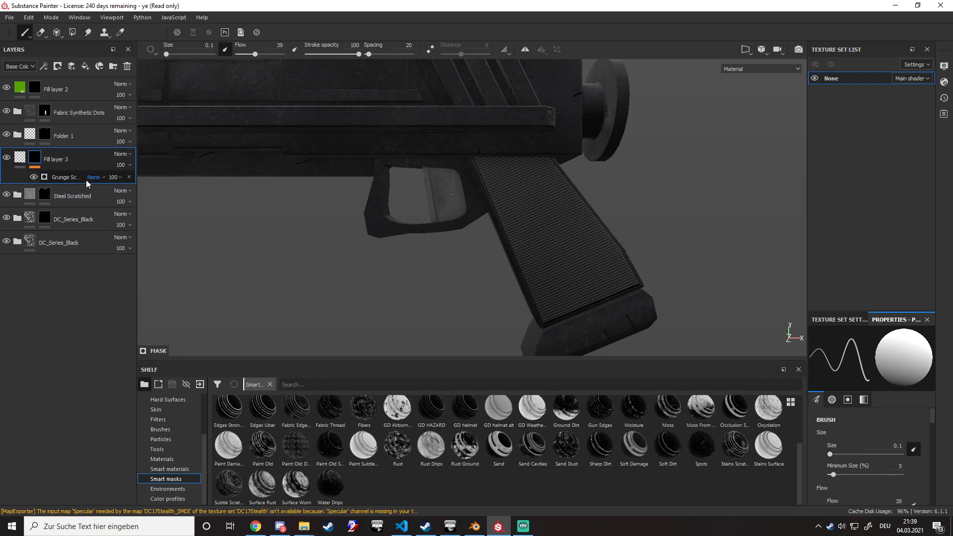
Examine the scratches around the trigger, grip, and slide, comparing the base color and full material views.
{"action": "key", "text": "c"}
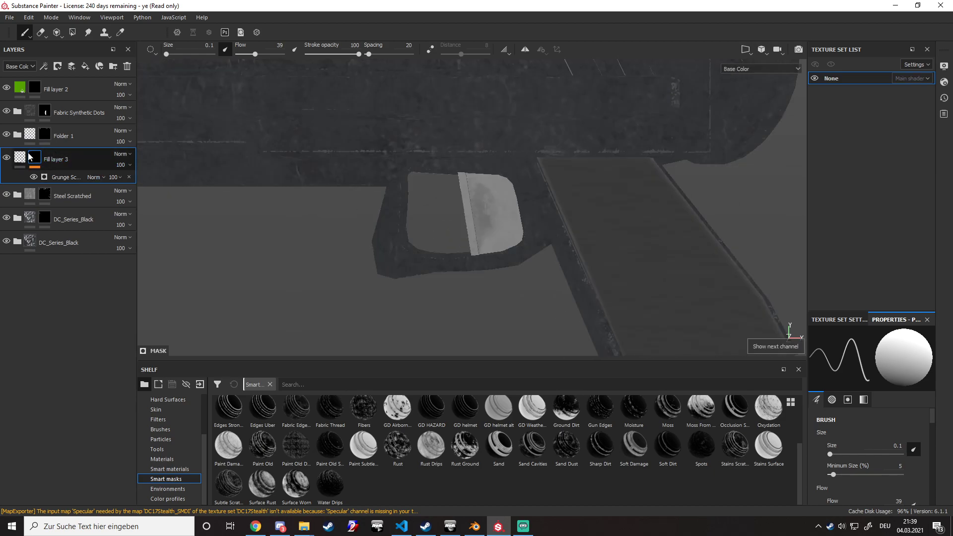
{"action": "key", "text": "m"}
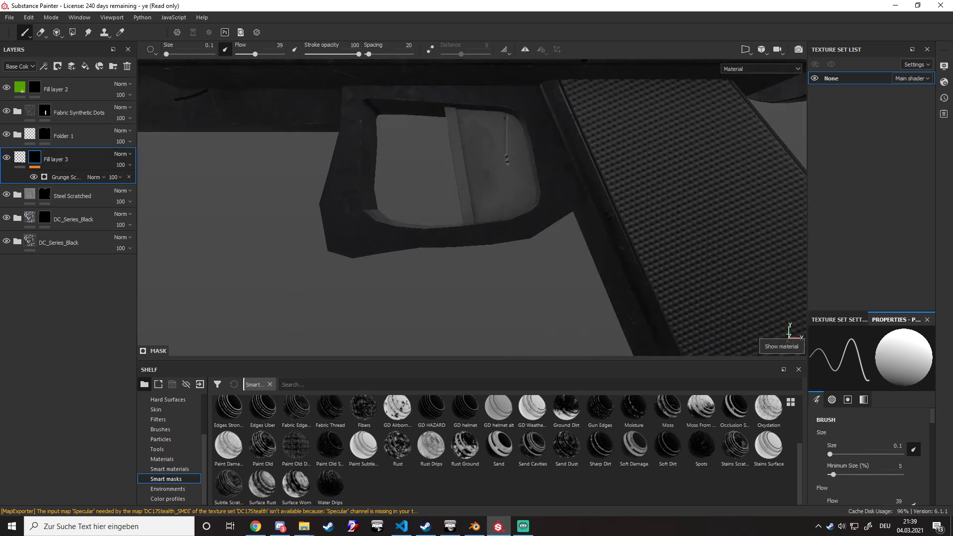
{"action": "mouse_move", "coordinate": [298, 199]}
{"action": "left_mouse_down", "text": "alt"}
{"action": "mouse_move", "coordinate": [389, 174]}
{"action": "mouse_move", "coordinate": [355, 146]}
{"action": "mouse_move", "coordinate": [341, 196]}
{"action": "mouse_move", "coordinate": [137, 256]}
{"action": "mouse_move", "coordinate": [298, 199]}
{"action": "left_mouse_up", "text": "alt"}
{"action": "left_click", "coordinate": [18, 157]}
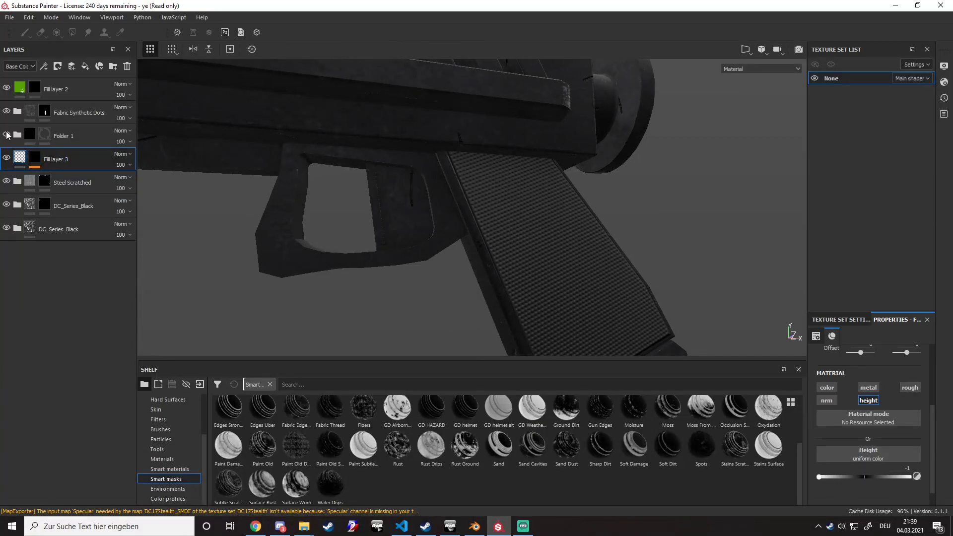
{"action": "left_click_drag", "start_coordinate": [213, 204], "coordinate": [290, 251], "text": "alt"}
{"action": "left_click_drag", "start_coordinate": [357, 249], "coordinate": [322, 239], "text": "alt"}
{"action": "left_click", "coordinate": [102, 98]}
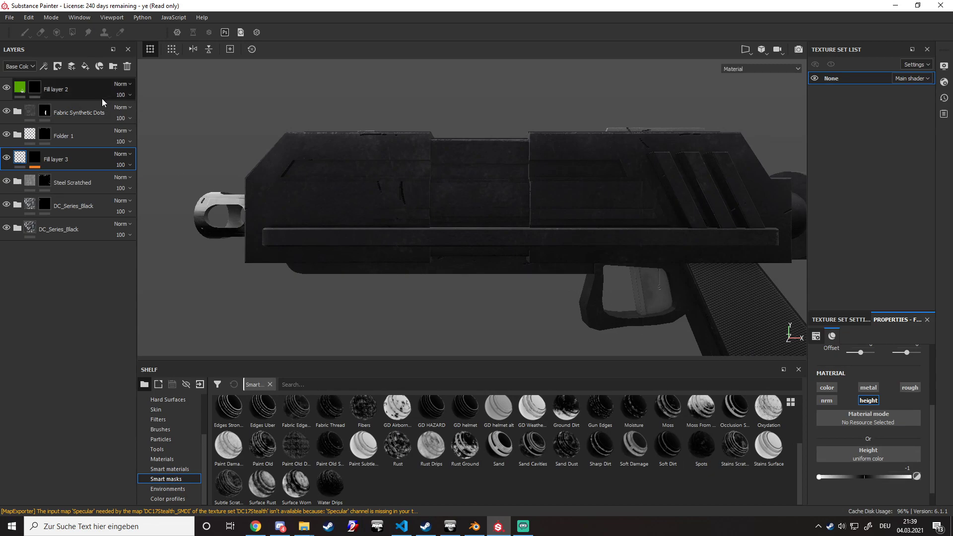
Add the Steel Scratched smart material above Fill layer 2 and apply the Gun Edges smart mask to it.
{"action": "left_click", "coordinate": [169, 469]}
{"action": "scroll", "coordinate": [309, 445], "scroll_direction": "down", "scroll_amount": 5}
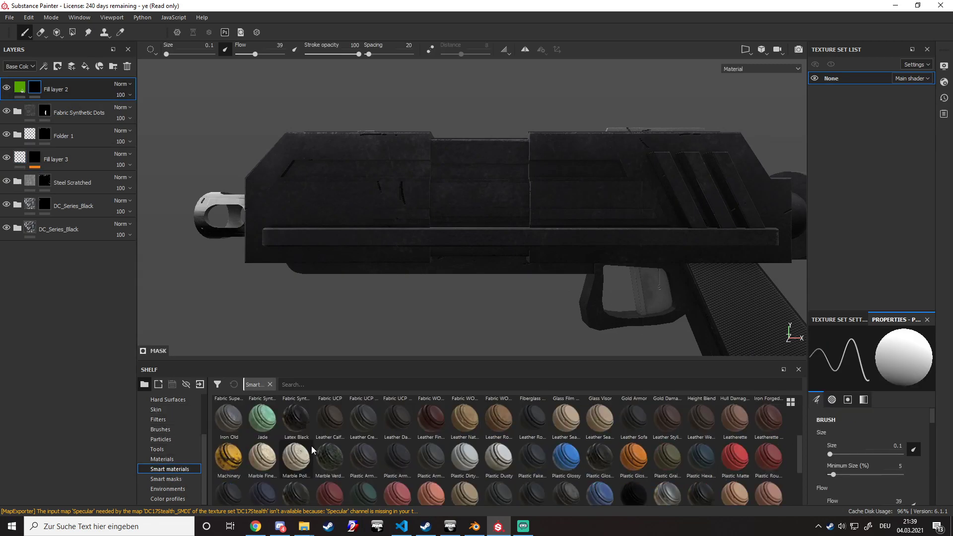
{"action": "scroll", "coordinate": [470, 479], "scroll_direction": "down", "scroll_amount": 5}
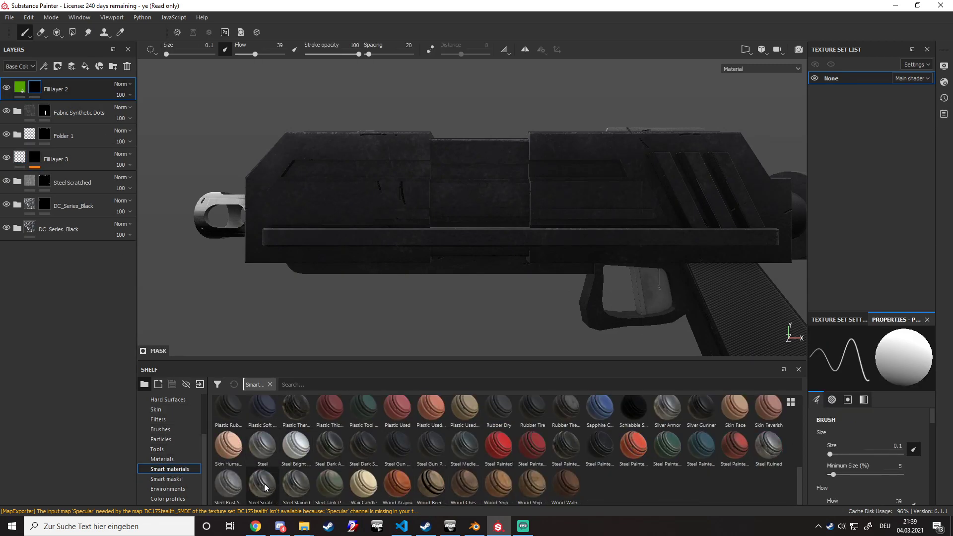
{"action": "left_click_drag", "start_coordinate": [269, 485], "coordinate": [82, 82]}
{"action": "left_click", "coordinate": [170, 478]}
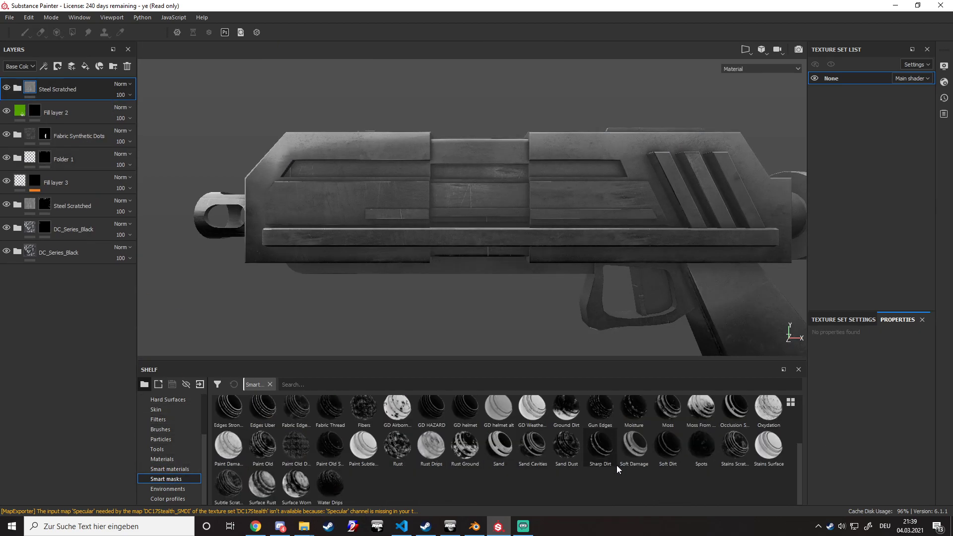
{"action": "mouse_move", "coordinate": [595, 421]}
{"action": "left_mouse_down"}
{"action": "mouse_move", "coordinate": [115, 99]}
{"action": "mouse_move", "coordinate": [72, 89]}
{"action": "left_mouse_up"}
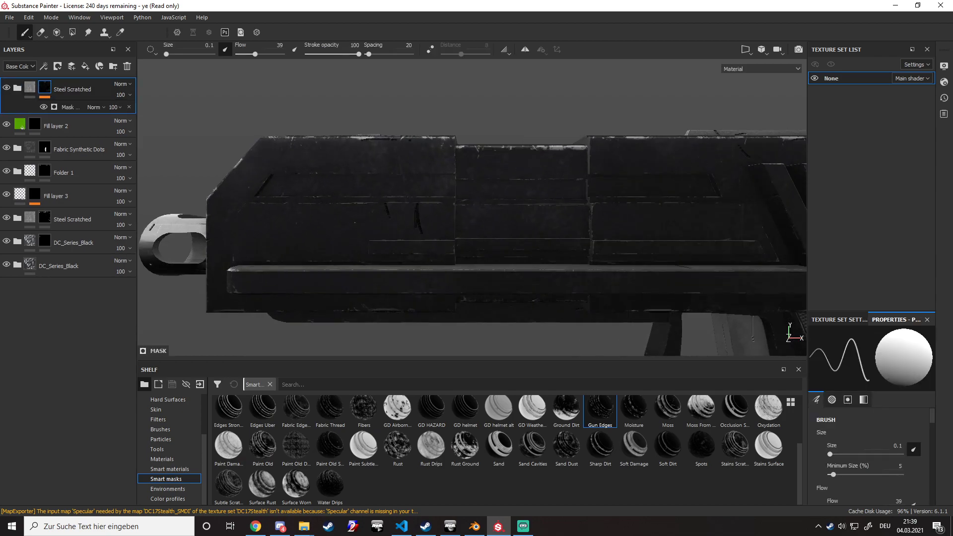
{"action": "left_click_drag", "start_coordinate": [362, 204], "coordinate": [318, 159], "text": "alt"}
Expand the new Steel Scratched folder and examine the Steel Base layer's material attributes and parameters.
{"action": "left_click", "coordinate": [30, 89]}
{"action": "left_click", "coordinate": [18, 88]}
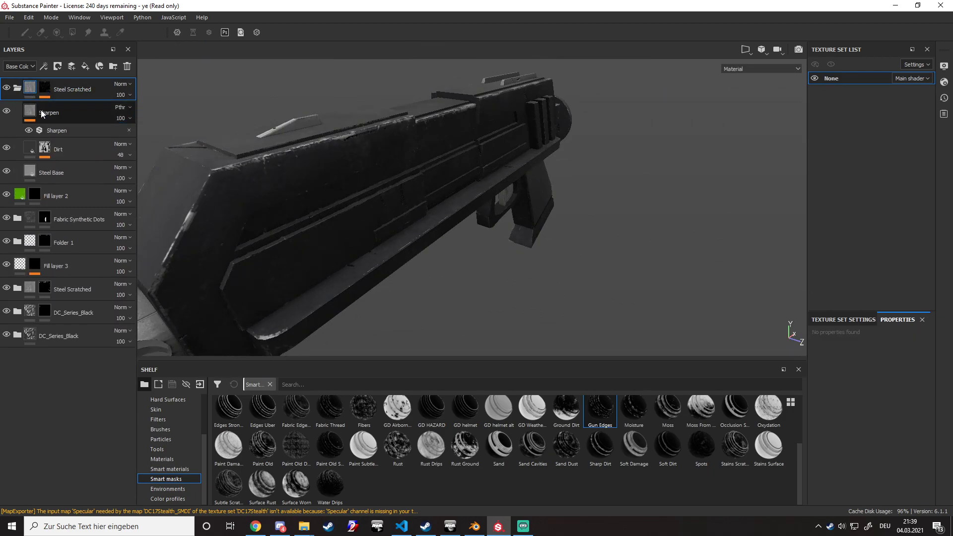
{"action": "middle_click_drag", "start_coordinate": [344, 239], "coordinate": [526, 228], "text": "alt"}
{"action": "scroll", "coordinate": [448, 239], "scroll_direction": "up", "scroll_amount": 4}
{"action": "scroll", "coordinate": [845, 452], "scroll_direction": "down", "scroll_amount": 1}
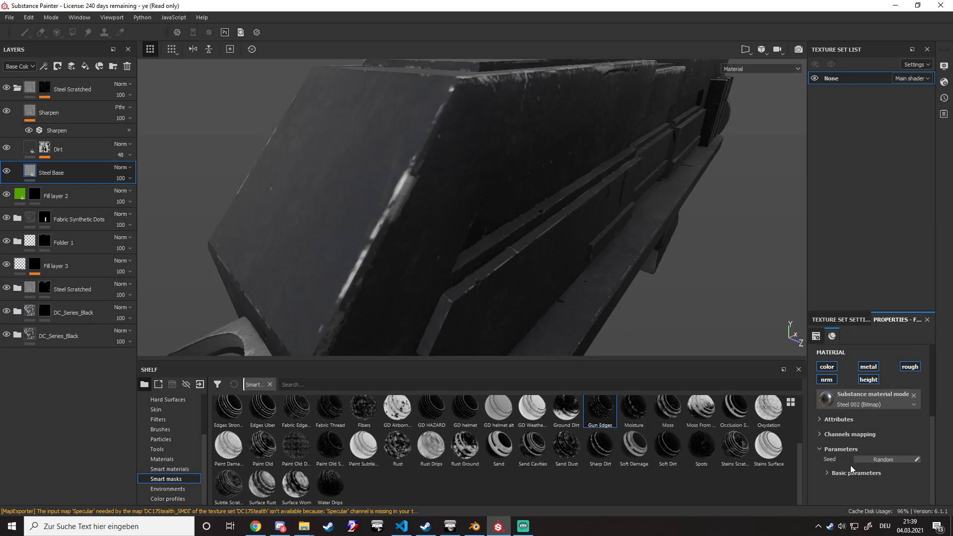
{"action": "left_click", "coordinate": [832, 419]}
{"action": "scroll", "coordinate": [833, 419], "scroll_direction": "down", "scroll_amount": 4}
{"action": "scroll", "coordinate": [833, 419], "scroll_direction": "up", "scroll_amount": 2}
{"action": "left_click", "coordinate": [838, 384]}
{"action": "right_click", "coordinate": [79, 177]}
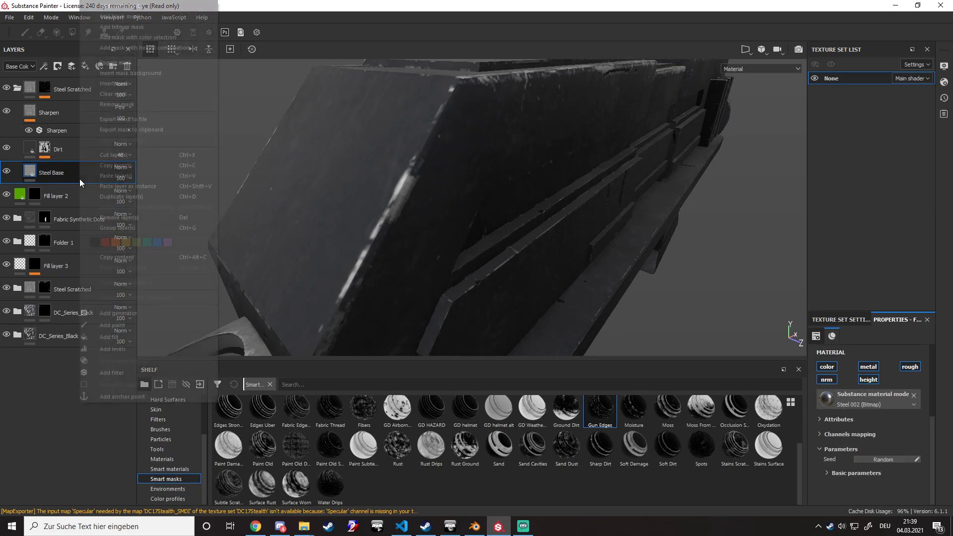
{"action": "left_click", "coordinate": [117, 373]}
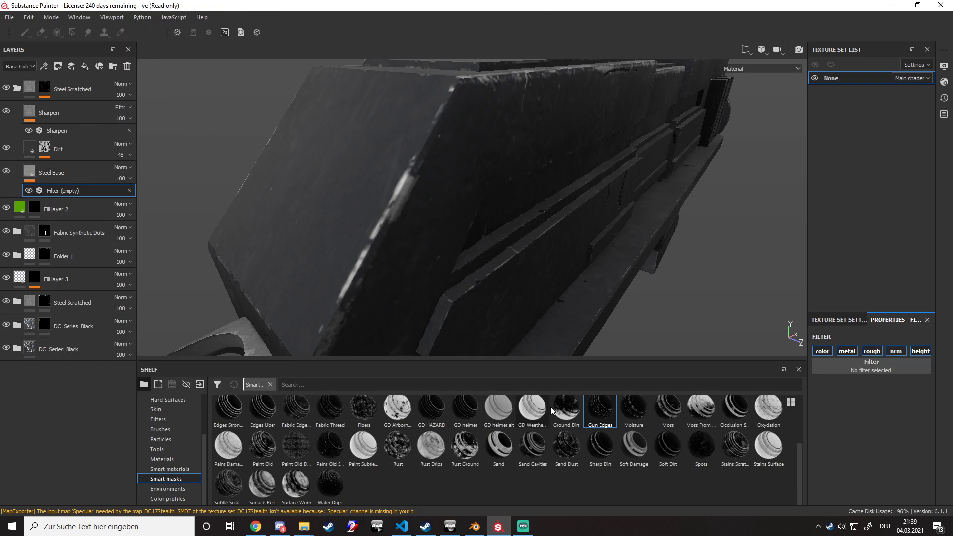
{"action": "left_click", "coordinate": [129, 190]}
Add a Levels effect to the Steel Base layer and make it affect the Height channel.
{"action": "right_click", "coordinate": [80, 172]}
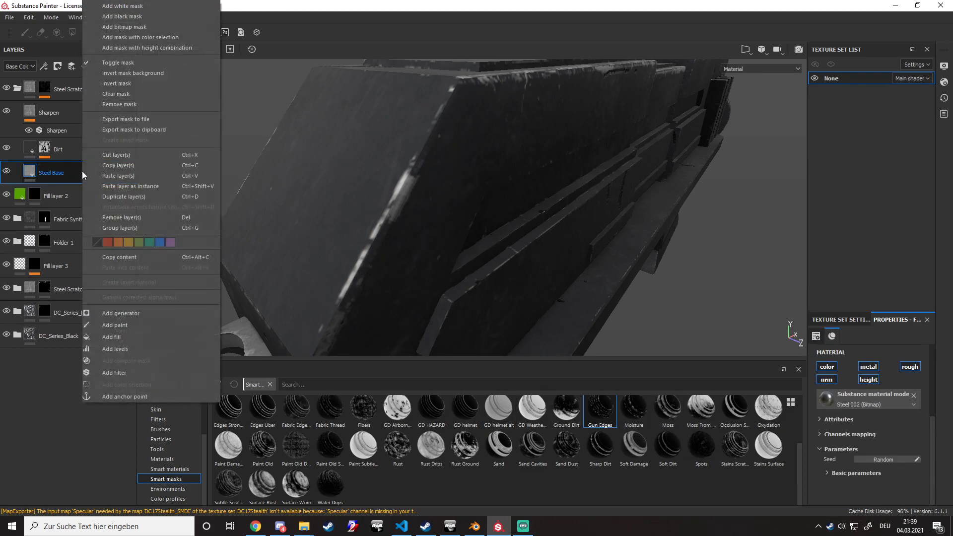
{"action": "left_click", "coordinate": [125, 349]}
{"action": "left_click", "coordinate": [828, 435]}
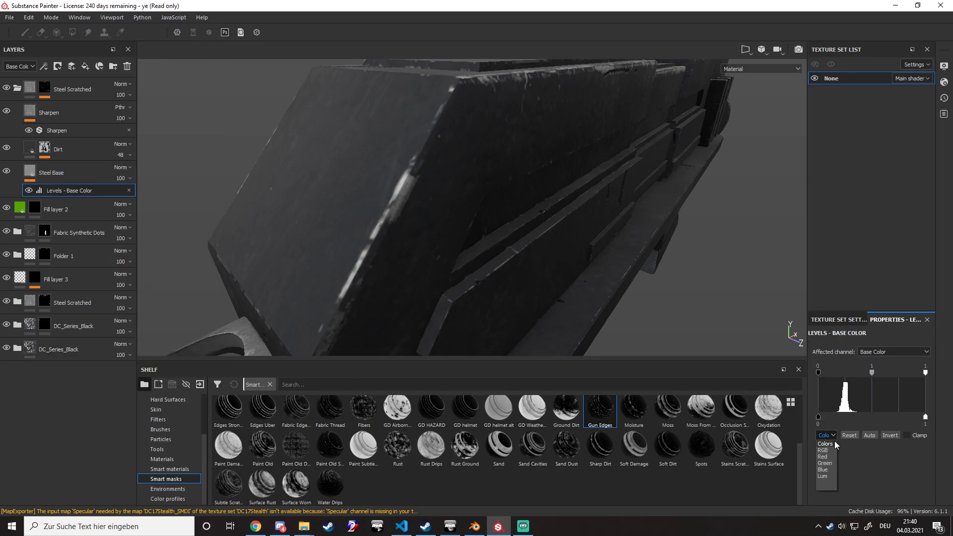
{"action": "left_click", "coordinate": [825, 475]}
{"action": "left_click", "coordinate": [890, 352]}
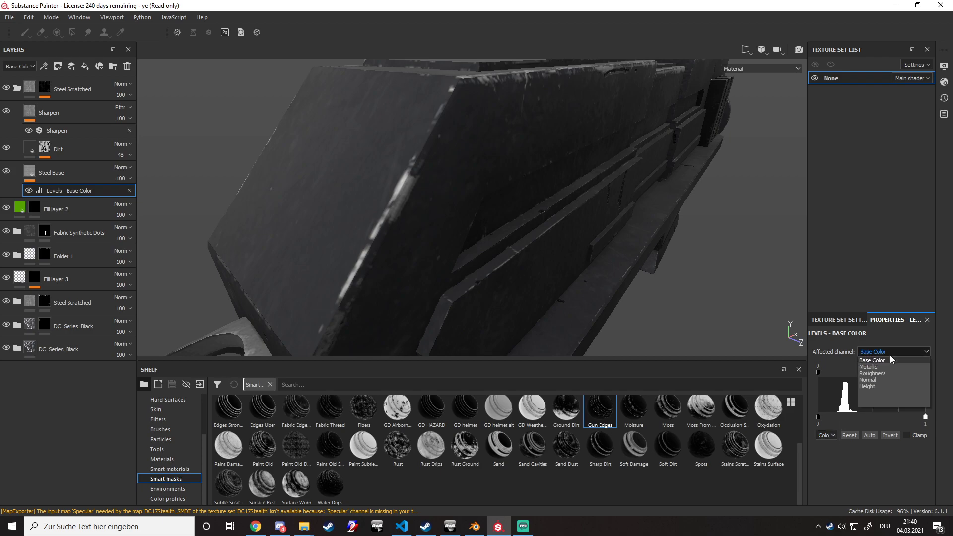
{"action": "left_click", "coordinate": [876, 387]}
Set the height levels' output minimum to -0.1 and input minimum to 0.068.
{"action": "left_click_drag", "start_coordinate": [828, 422], "coordinate": [818, 421]}
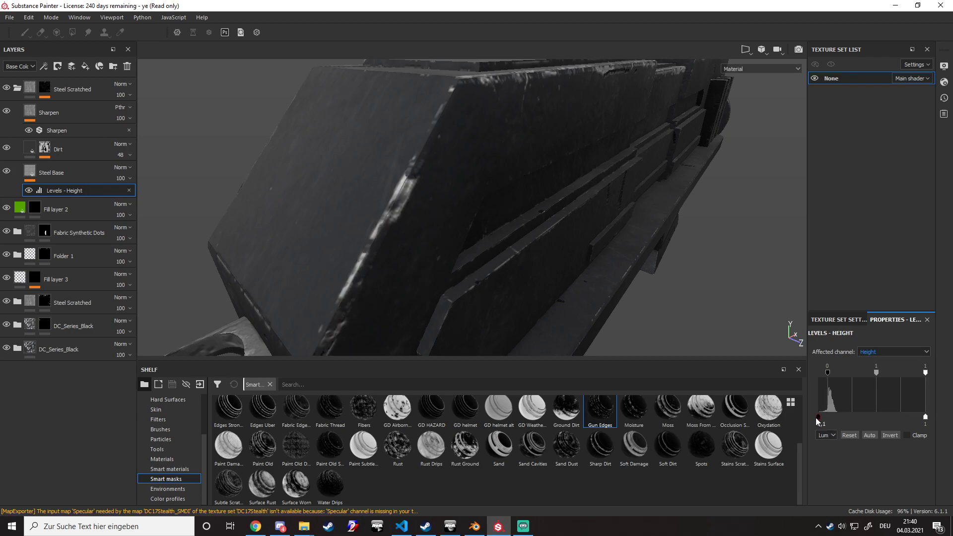
{"action": "mouse_move", "coordinate": [827, 372]}
{"action": "left_mouse_down"}
{"action": "mouse_move", "coordinate": [857, 376]}
{"action": "mouse_move", "coordinate": [835, 377]}
{"action": "left_mouse_up"}
{"action": "scroll", "coordinate": [544, 305], "scroll_direction": "down", "scroll_amount": 3}
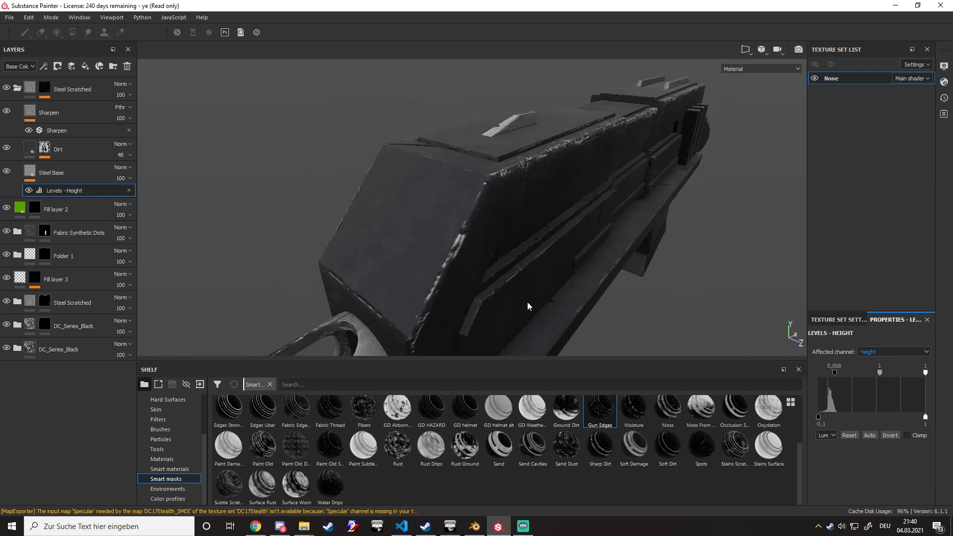
Set the global balance of the top Steel Scratched folder's Mask Editor generator to 0.56.
{"action": "left_click", "coordinate": [43, 89]}
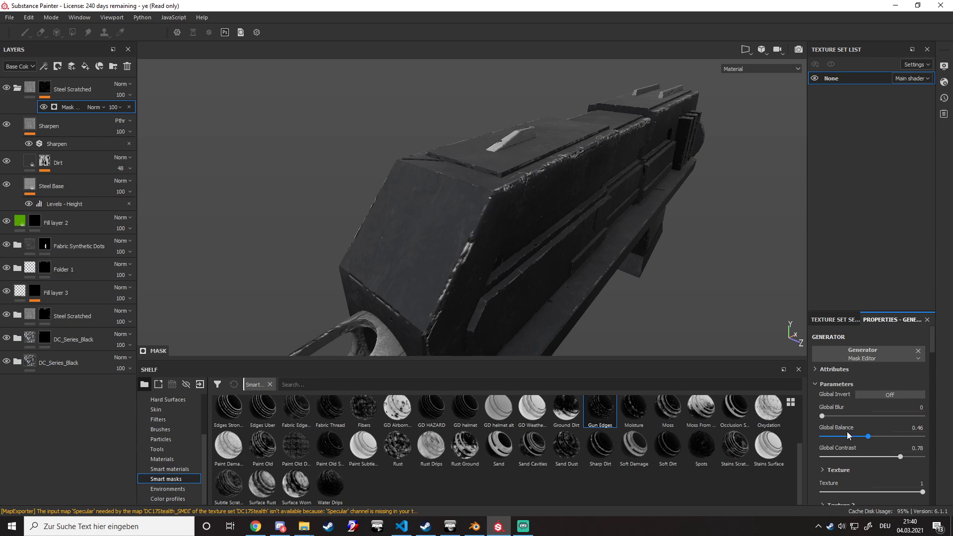
{"action": "left_click_drag", "start_coordinate": [871, 437], "coordinate": [914, 437]}
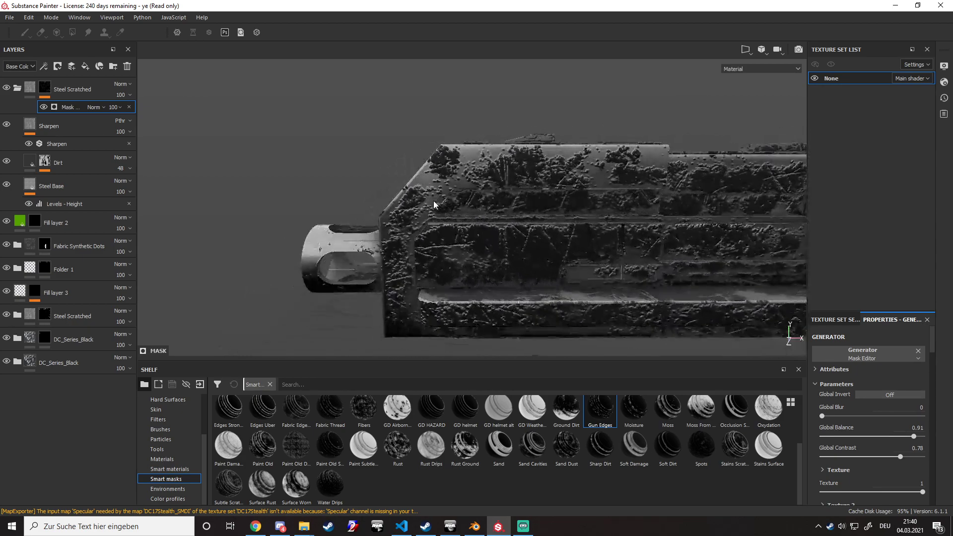
{"action": "middle_click_drag", "start_coordinate": [561, 244], "coordinate": [370, 219]}
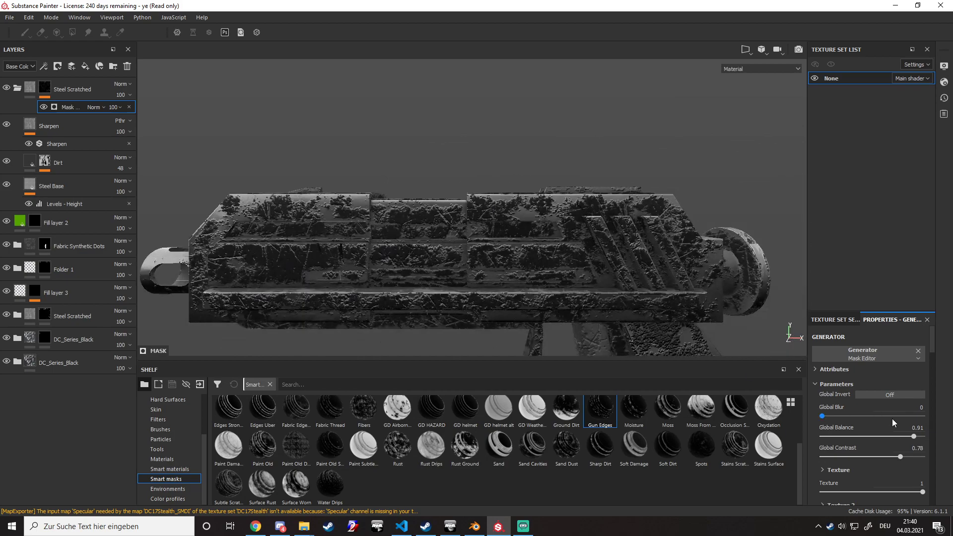
{"action": "mouse_move", "coordinate": [890, 436]}
{"action": "left_mouse_down"}
{"action": "mouse_move", "coordinate": [824, 435]}
{"action": "mouse_move", "coordinate": [885, 436]}
{"action": "mouse_move", "coordinate": [877, 437]}
{"action": "left_mouse_up"}
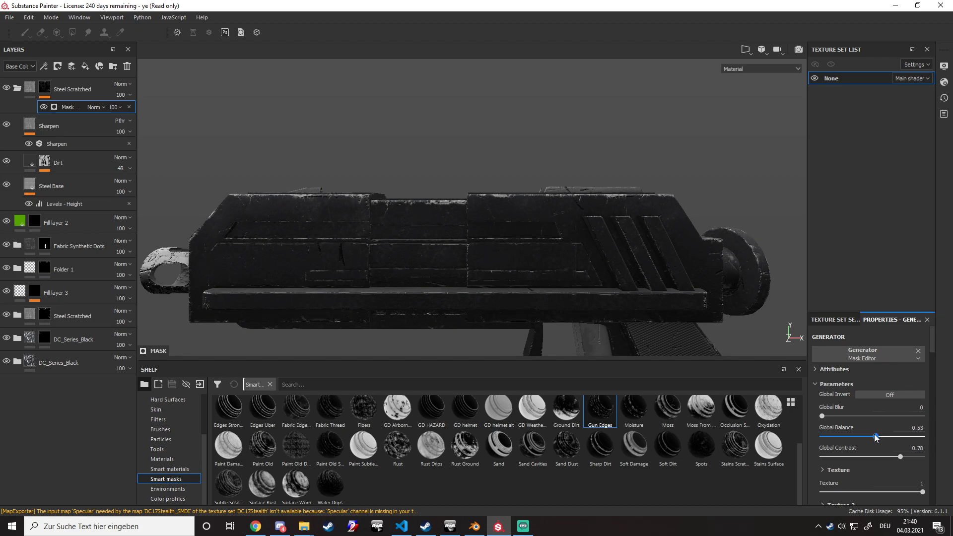
Place the top Steel Scratched folder inside a new folder and give the new folder a white mask.
{"action": "middle_click_drag", "start_coordinate": [427, 291], "coordinate": [586, 258], "text": "alt"}
{"action": "scroll", "coordinate": [296, 274], "scroll_direction": "up", "scroll_amount": 3}
{"action": "middle_click_drag", "start_coordinate": [317, 288], "coordinate": [588, 300], "text": "alt"}
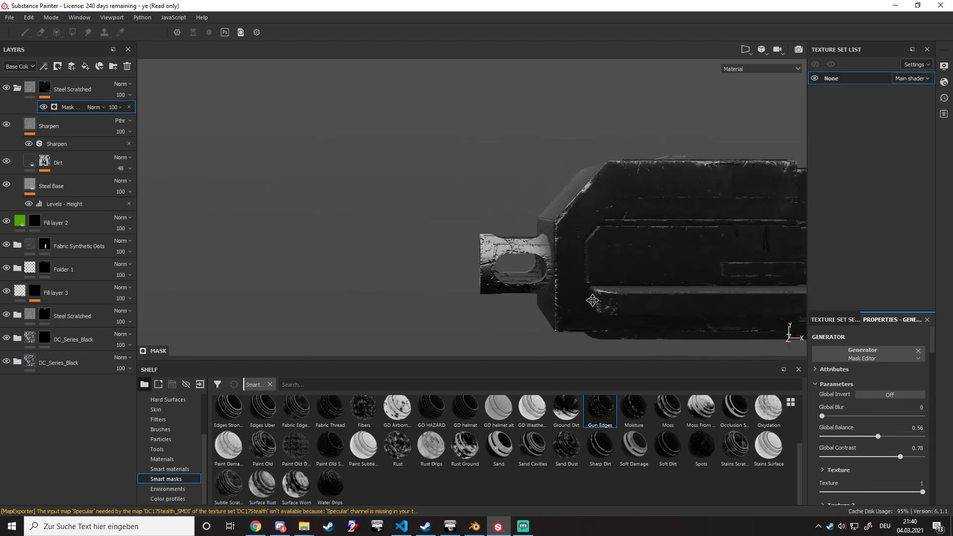
{"action": "scroll", "coordinate": [469, 301], "scroll_direction": "up", "scroll_amount": 4}
{"action": "left_click_drag", "start_coordinate": [465, 300], "coordinate": [378, 278], "text": "alt"}
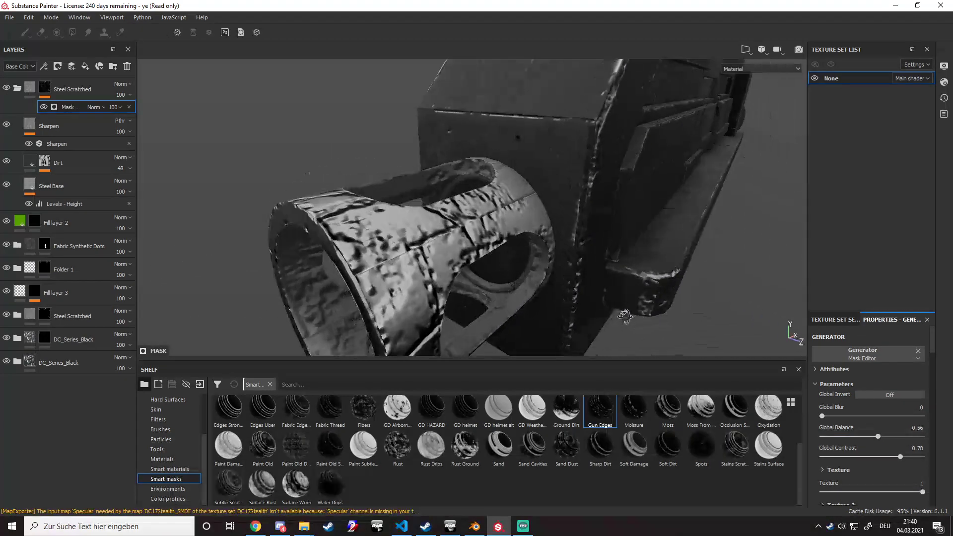
{"action": "left_click", "coordinate": [78, 85]}
{"action": "left_click", "coordinate": [112, 66]}
{"action": "left_click_drag", "start_coordinate": [65, 112], "coordinate": [75, 90]}
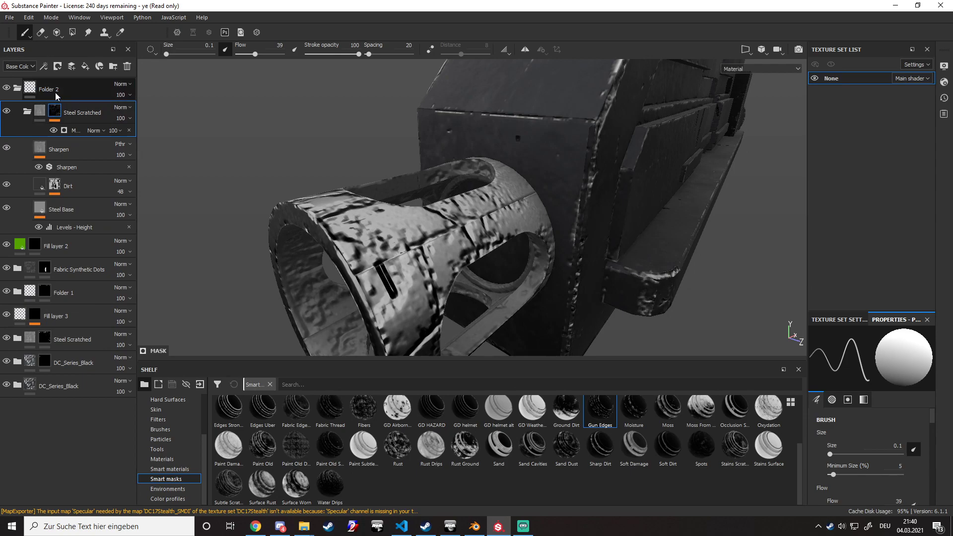
{"action": "right_click", "coordinate": [55, 93]}
{"action": "left_click", "coordinate": [91, 100]}
Switch to Polygon Fill in mesh mode on the new folder's mask and collapse the nested Steel Scratched folder.
{"action": "left_click", "coordinate": [72, 32]}
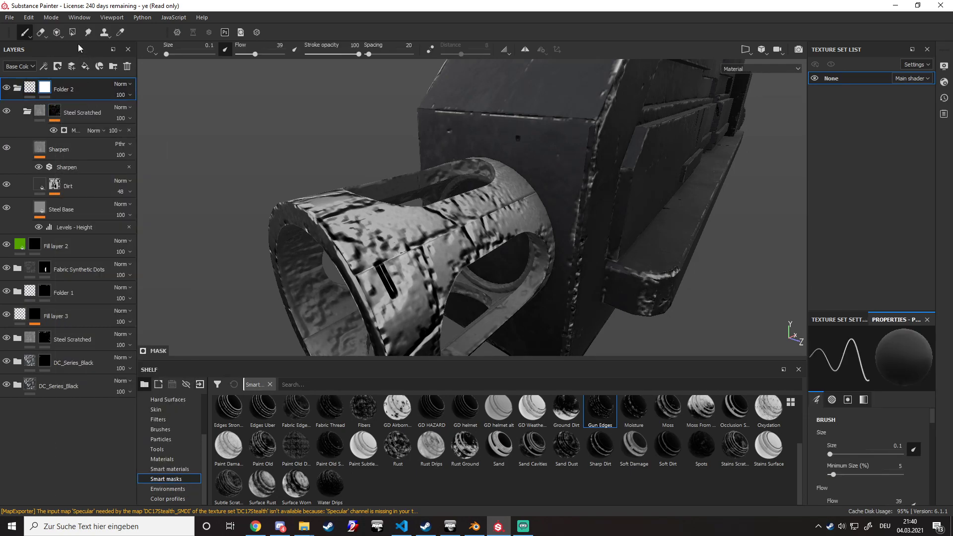
{"action": "left_click", "coordinate": [186, 52]}
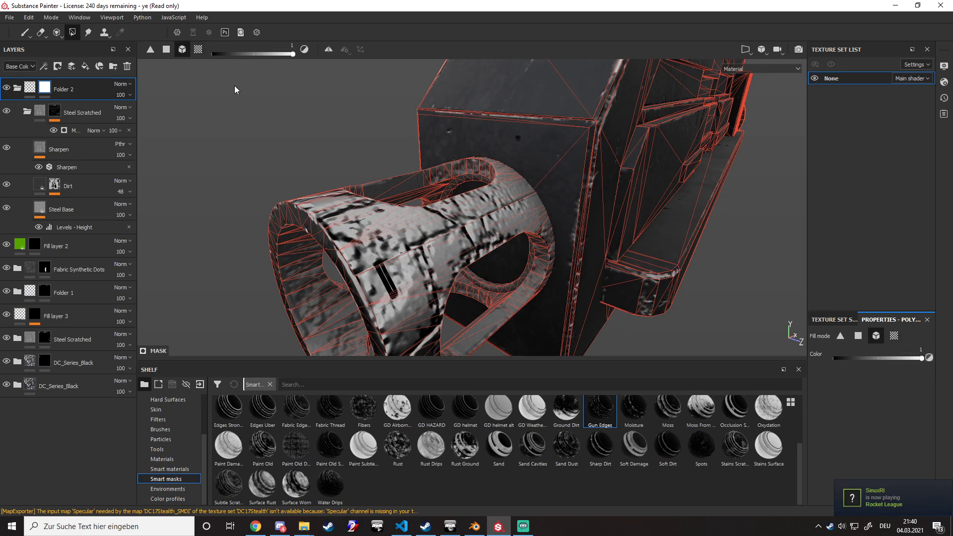
{"action": "left_click_drag", "start_coordinate": [329, 218], "coordinate": [377, 276], "text": "alt"}
{"action": "key", "text": "c"}
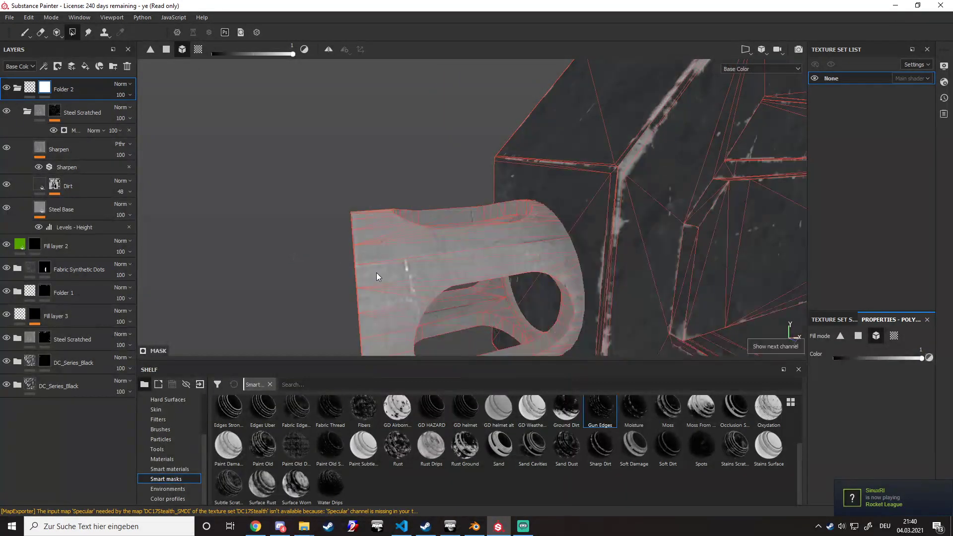
{"action": "key", "text": "m"}
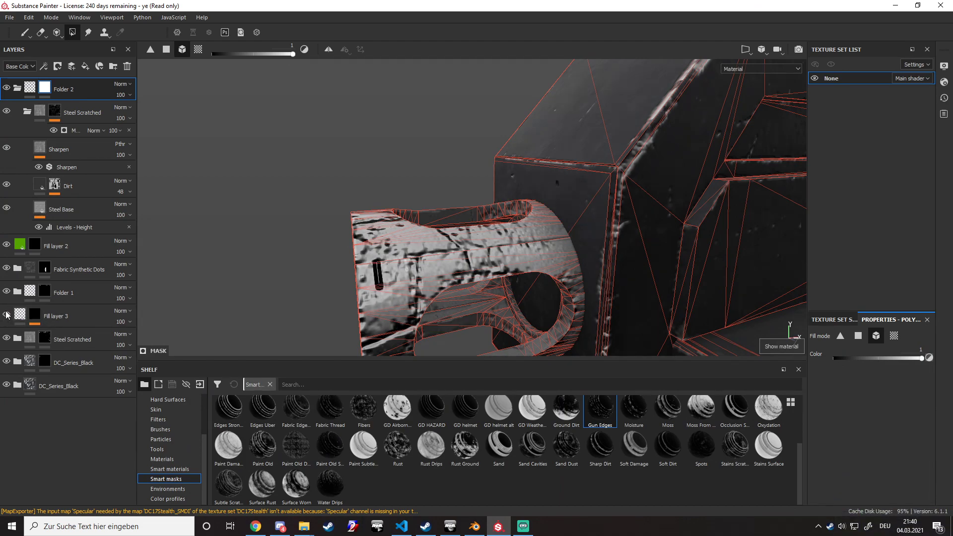
{"action": "left_click", "coordinate": [7, 111]}
{"action": "left_click", "coordinate": [7, 111]}
{"action": "left_click", "coordinate": [28, 113]}
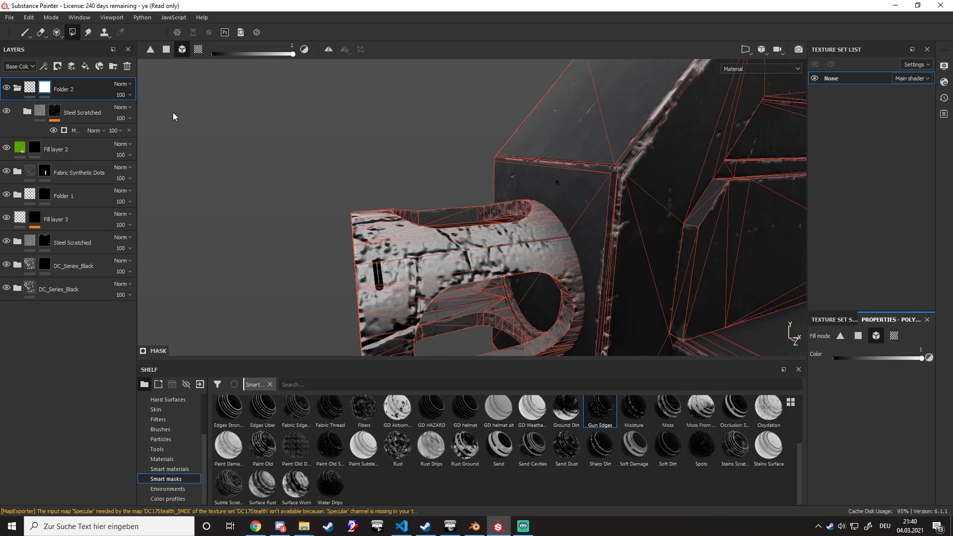
Mask the muzzle out of the new folder with a mesh fill of value 0, and return to the Paint tool.
{"action": "left_click_drag", "start_coordinate": [424, 268], "coordinate": [213, 232], "text": "alt"}
{"action": "scroll", "coordinate": [388, 273], "scroll_direction": "down", "scroll_amount": 3}
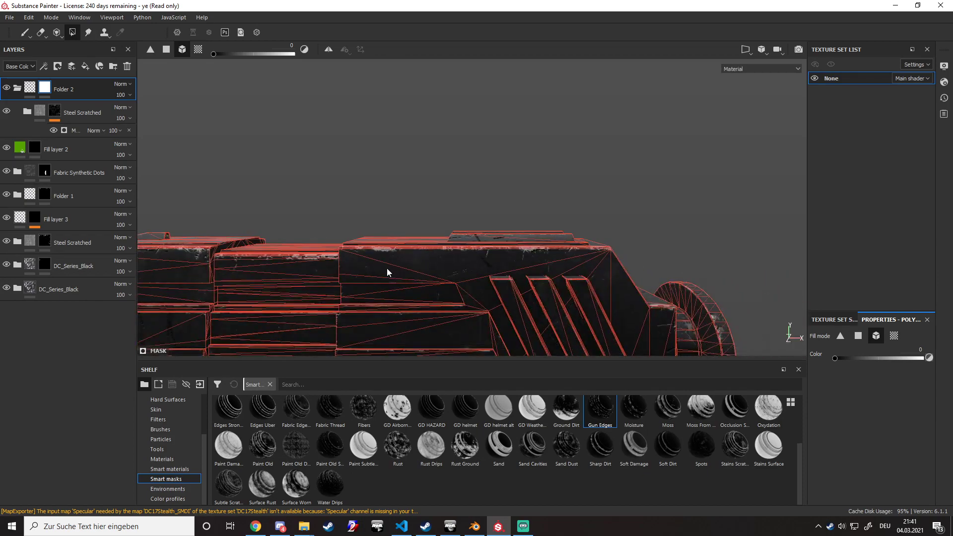
{"action": "middle_click_drag", "start_coordinate": [484, 205], "coordinate": [517, 183], "text": "alt"}
{"action": "scroll", "coordinate": [523, 272], "scroll_direction": "down", "scroll_amount": 2}
{"action": "middle_click_drag", "start_coordinate": [524, 258], "coordinate": [618, 107], "text": "alt"}
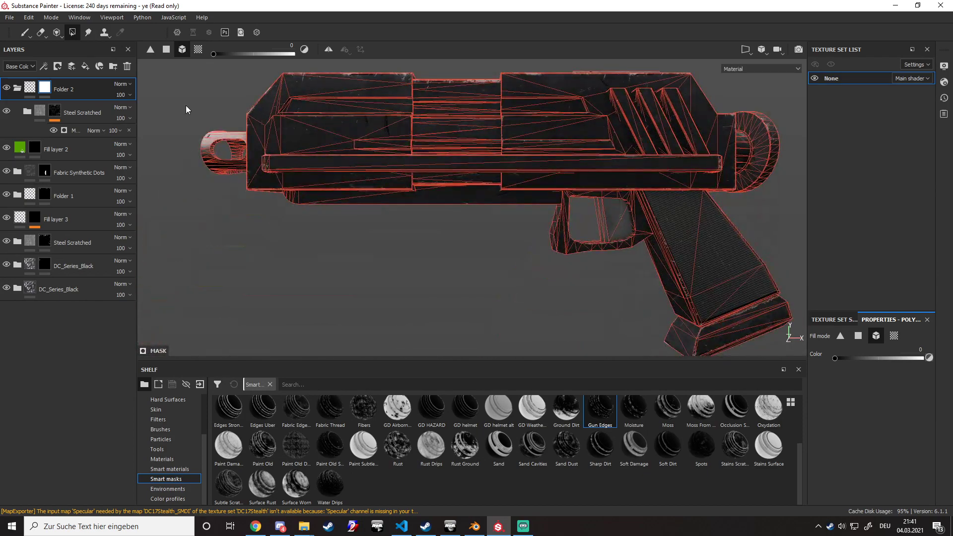
{"action": "left_click", "coordinate": [25, 39]}
{"action": "mouse_move", "coordinate": [278, 174]}
{"action": "left_mouse_down", "text": "alt"}
{"action": "mouse_move", "coordinate": [327, 228]}
{"action": "mouse_move", "coordinate": [287, 186]}
{"action": "left_mouse_up", "text": "alt"}
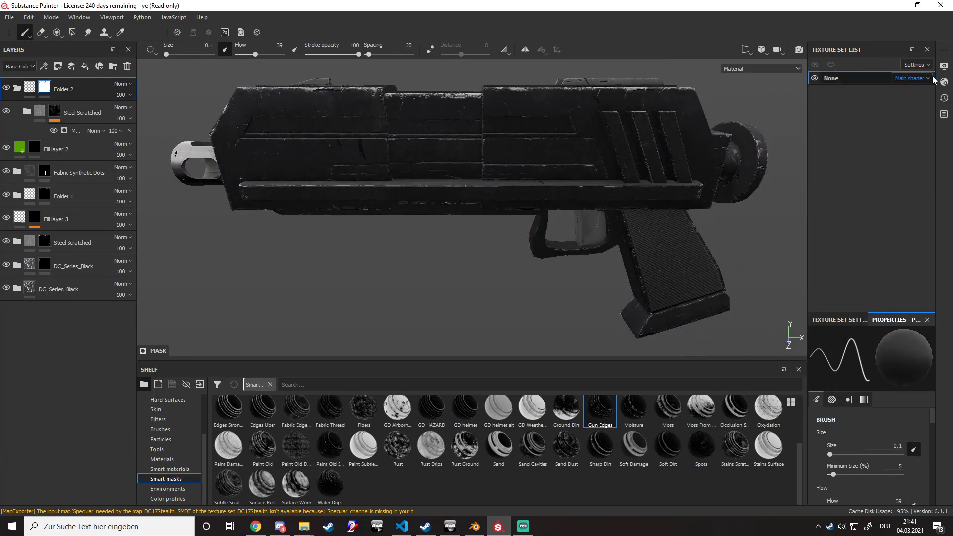
Try the Glazed Patio and Studio Automotive Neutral environment maps at different environment rotations.
{"action": "left_click", "coordinate": [945, 66]}
{"action": "left_click", "coordinate": [880, 155]}
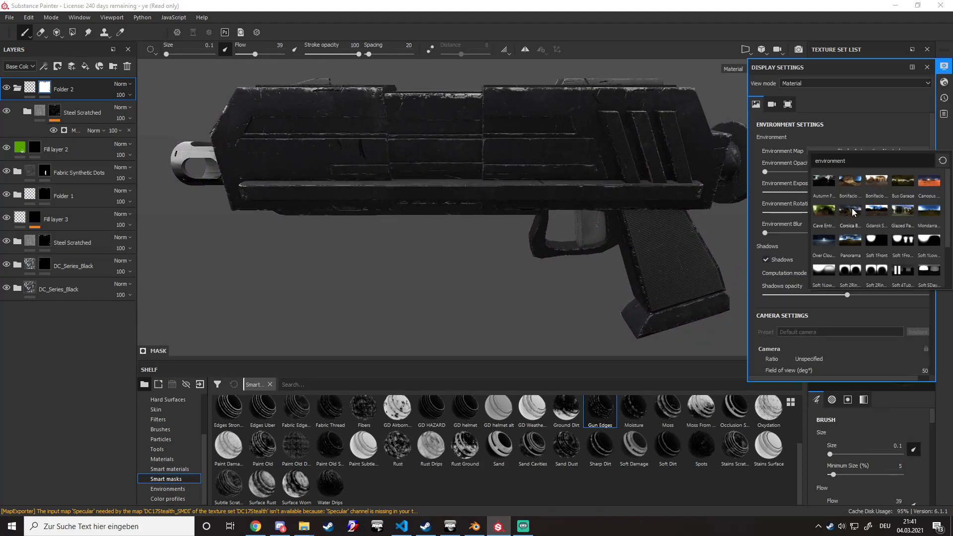
{"action": "mouse_move", "coordinate": [882, 212]}
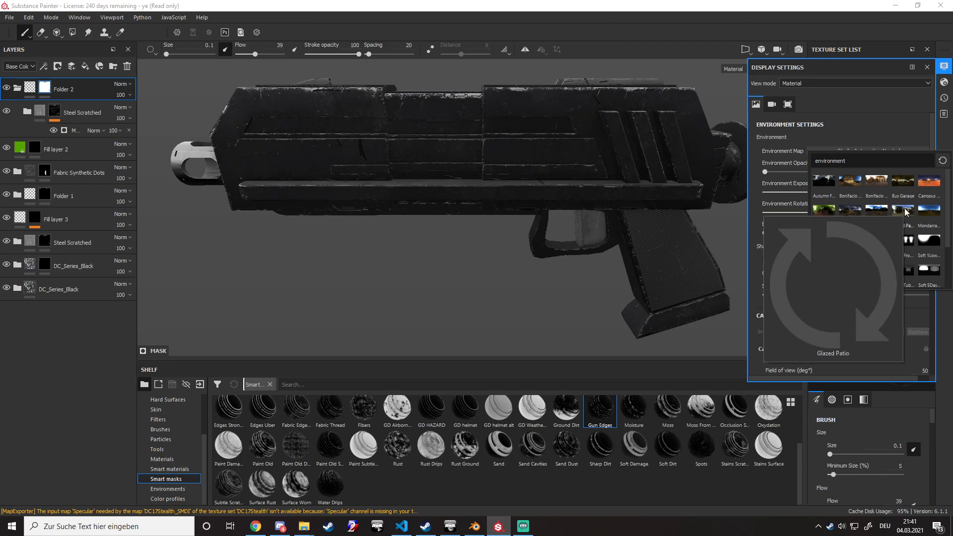
{"action": "left_click", "coordinate": [904, 209]}
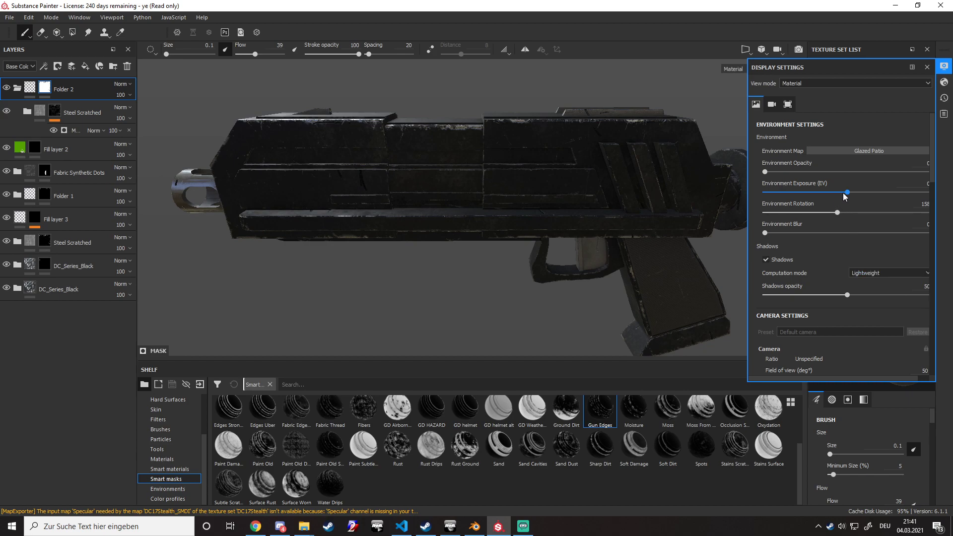
{"action": "left_click_drag", "start_coordinate": [839, 214], "coordinate": [905, 214]}
{"action": "left_click", "coordinate": [872, 153]}
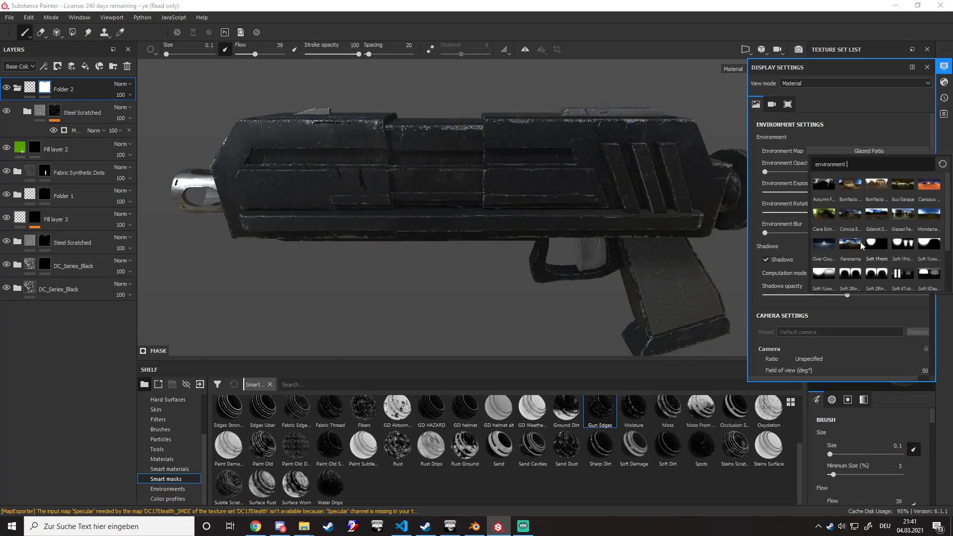
{"action": "key", "text": "Escape"}
{"action": "left_click_drag", "start_coordinate": [875, 213], "coordinate": [839, 212]}
Light the pistol with the Soft 1Front environment map at rotation 0 and inspect the whole model without the interface.
{"action": "left_click", "coordinate": [867, 152]}
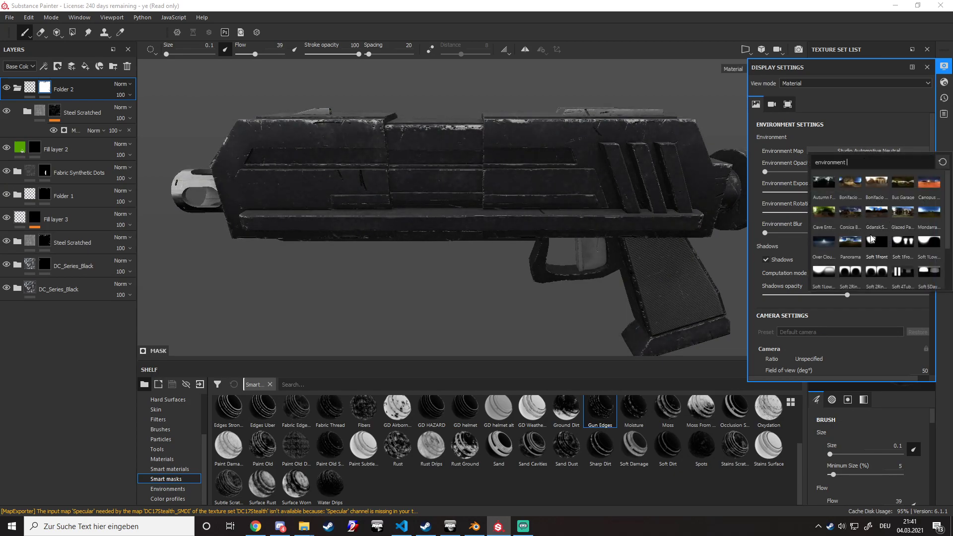
{"action": "key", "text": "Escape"}
{"action": "left_click_drag", "start_coordinate": [864, 213], "coordinate": [750, 209]}
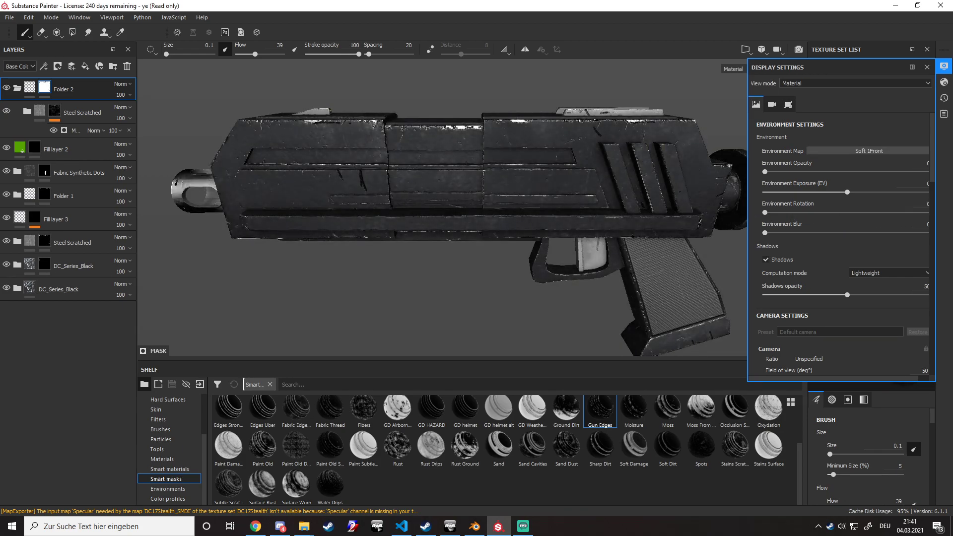
{"action": "scroll", "coordinate": [608, 154], "scroll_direction": "up", "scroll_amount": 1}
{"action": "key", "text": "Tab"}
{"action": "left_click_drag", "start_coordinate": [555, 193], "coordinate": [642, 306], "text": "alt"}
{"action": "scroll", "coordinate": [643, 307], "scroll_direction": "down", "scroll_amount": 3}
{"action": "key", "text": "Tab"}
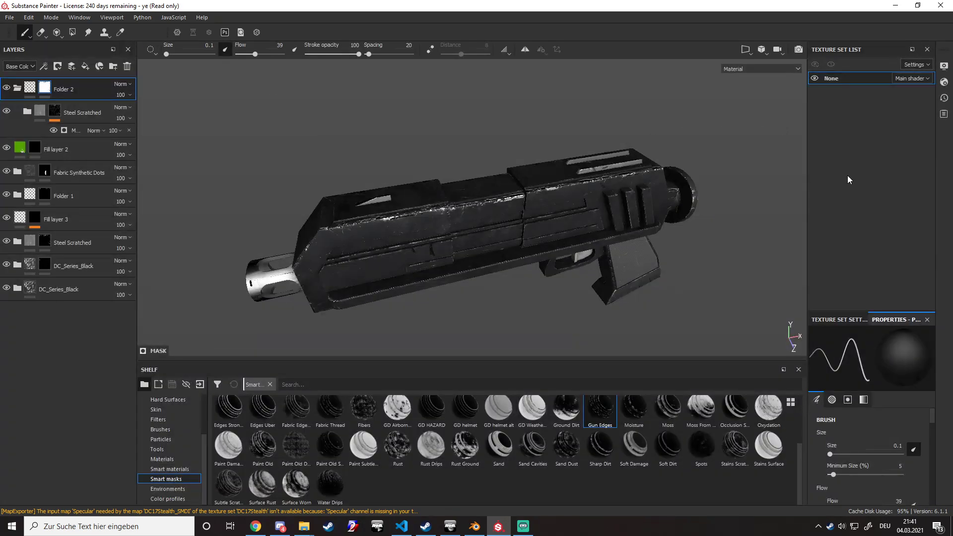
Light the pistol with the Glazed Patio environment map and view the model closer up.
{"action": "left_click", "coordinate": [944, 83]}
{"action": "left_click", "coordinate": [866, 152]}
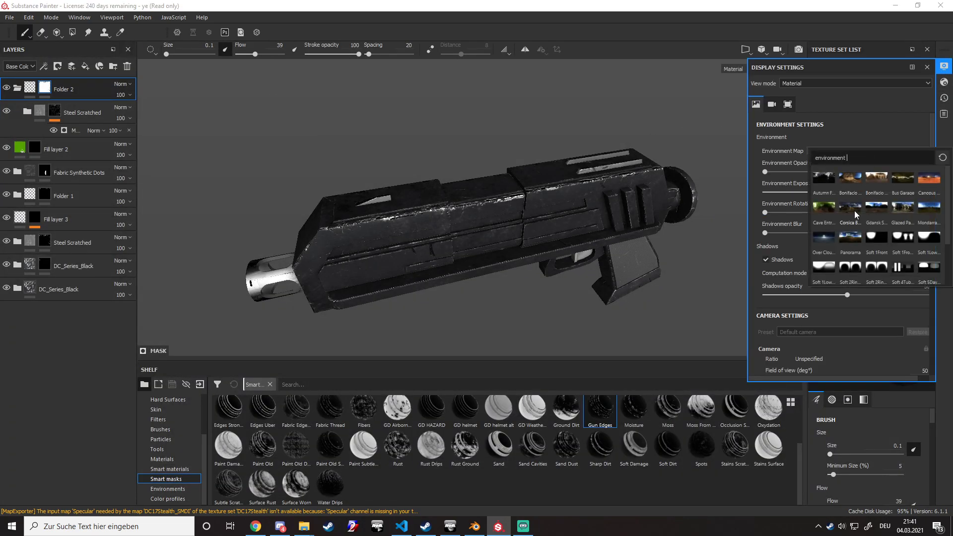
{"action": "left_click", "coordinate": [898, 209]}
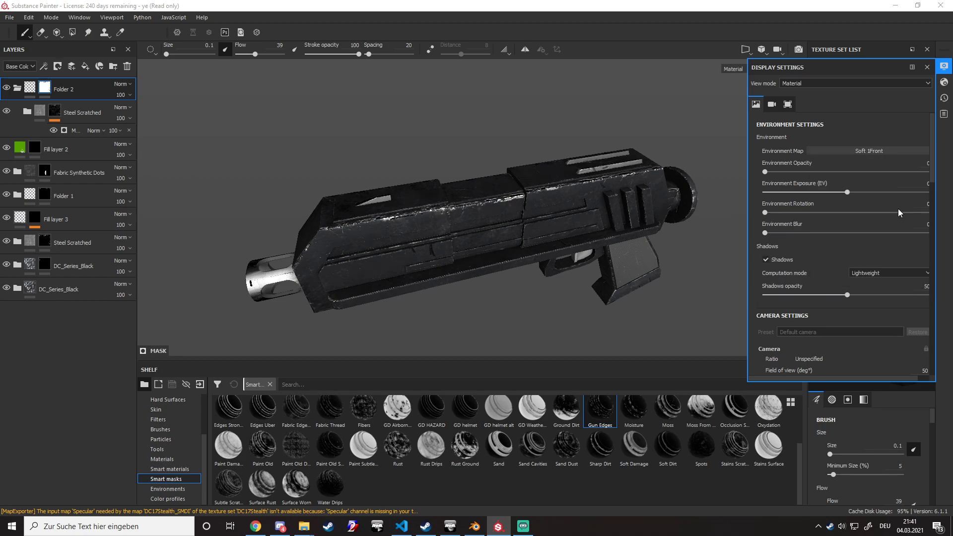
{"action": "scroll", "coordinate": [587, 172], "scroll_direction": "up", "scroll_amount": 10}
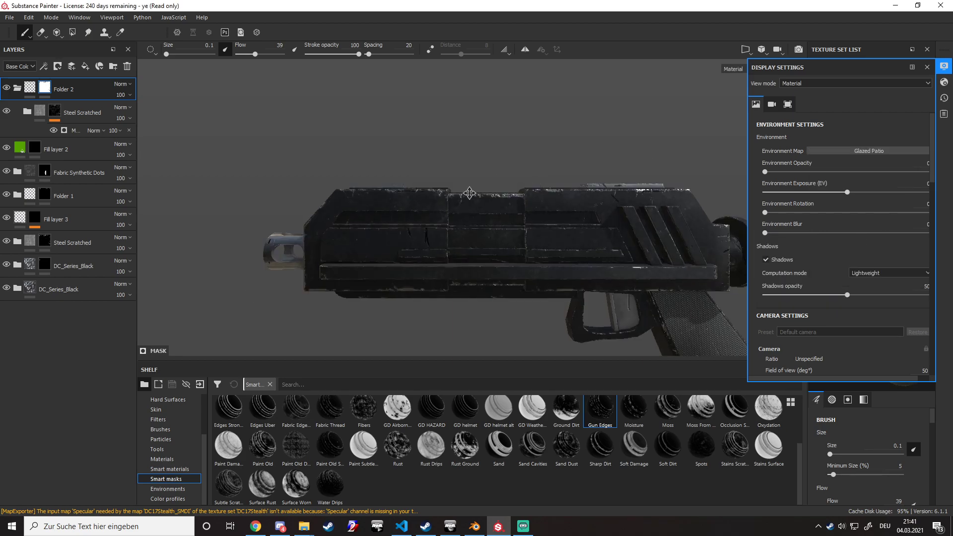
Set the low input of the Steel Base layer's height levels inside Folder 2 to about -0.059, and collapse the folder.
{"action": "mouse_move", "coordinate": [587, 173]}
{"action": "left_mouse_down", "text": "alt"}
{"action": "mouse_move", "coordinate": [526, 177]}
{"action": "mouse_move", "coordinate": [531, 184]}
{"action": "mouse_move", "coordinate": [571, 164]}
{"action": "left_mouse_up", "text": "alt"}
{"action": "middle_click_drag", "start_coordinate": [571, 164], "coordinate": [194, 288], "text": "alt"}
{"action": "left_click", "coordinate": [28, 111]}
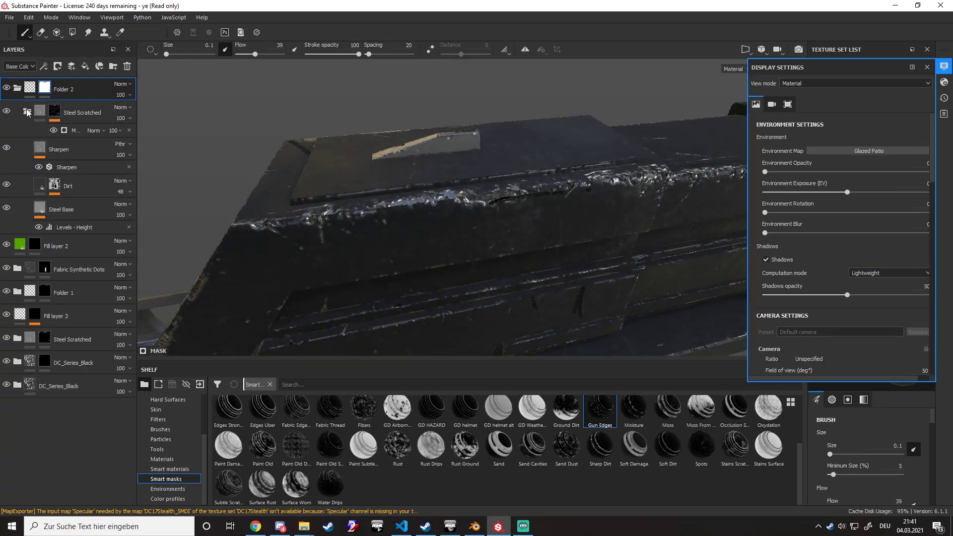
{"action": "left_click", "coordinate": [74, 227]}
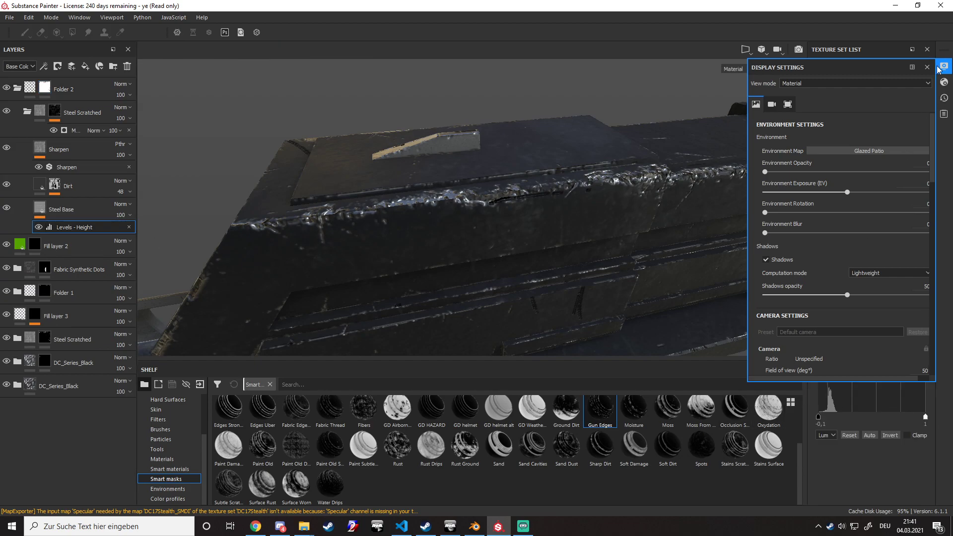
{"action": "left_click", "coordinate": [948, 70]}
{"action": "left_click_drag", "start_coordinate": [835, 374], "coordinate": [822, 368]}
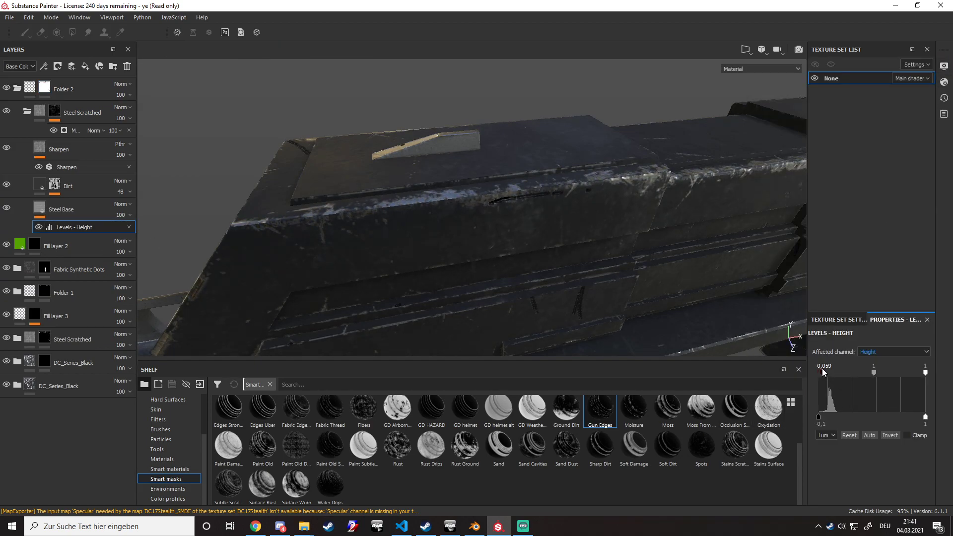
{"action": "left_click_drag", "start_coordinate": [481, 206], "coordinate": [420, 217], "text": "alt"}
{"action": "left_click", "coordinate": [11, 91]}
{"action": "left_click", "coordinate": [17, 88]}
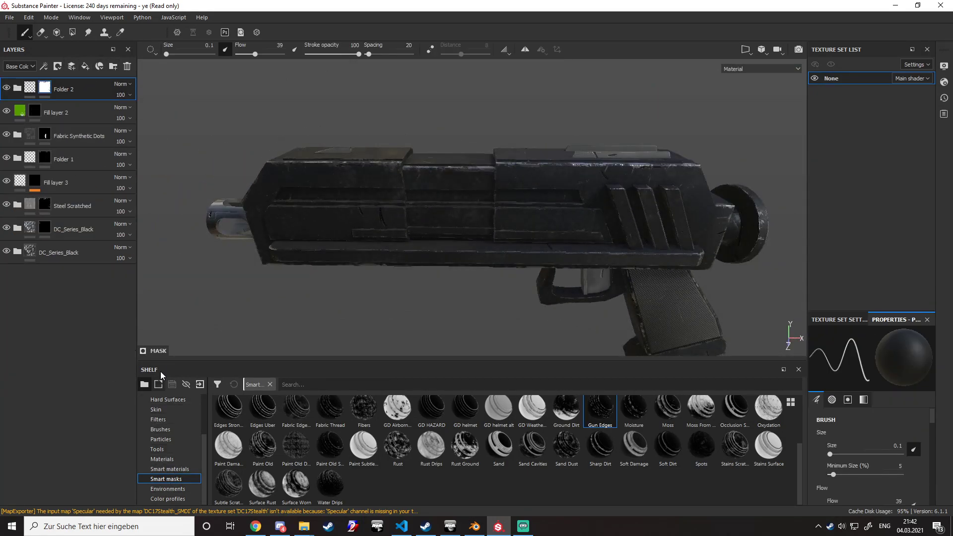
Add a fill layer on top of the stack with a dark brown base colour and preview it on the pistol.
{"action": "left_click", "coordinate": [85, 67]}
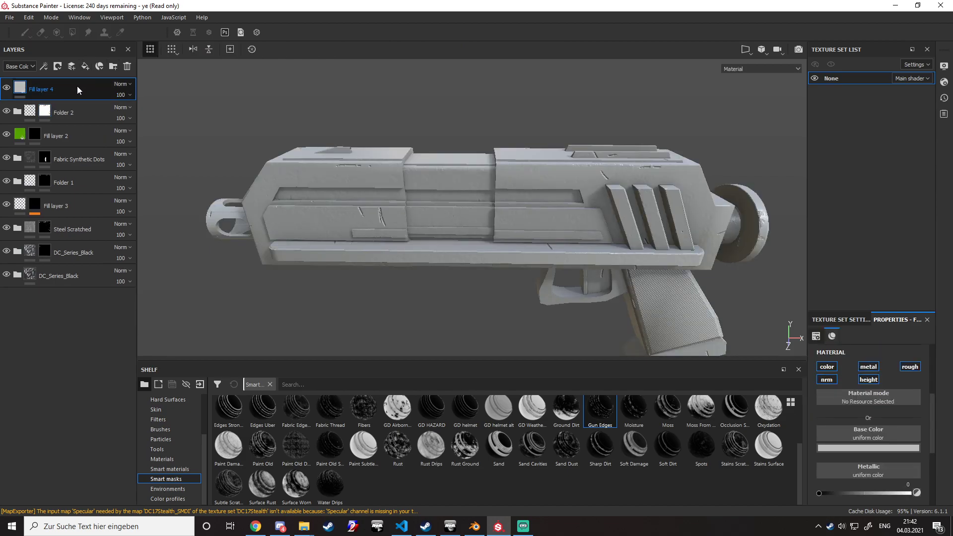
{"action": "left_click", "coordinate": [835, 448]}
{"action": "left_click", "coordinate": [853, 404]}
{"action": "mouse_move", "coordinate": [901, 397]}
{"action": "left_mouse_down"}
{"action": "mouse_move", "coordinate": [904, 420]}
{"action": "mouse_move", "coordinate": [877, 388]}
{"action": "mouse_move", "coordinate": [902, 399]}
{"action": "left_mouse_up"}
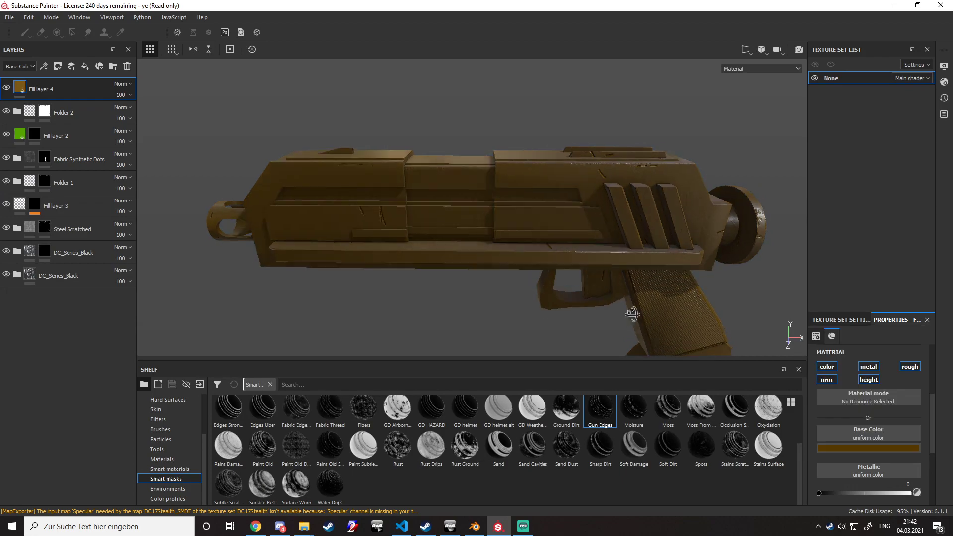
{"action": "key", "text": "c"}
{"action": "key", "text": "m"}
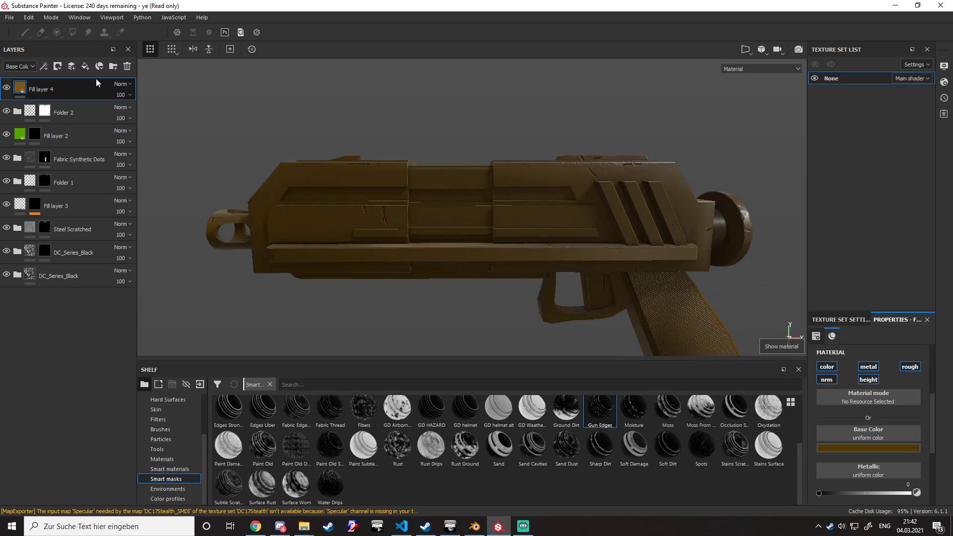
Create a new folder on top of the stack and move the brown fill layer into it.
{"action": "left_click", "coordinate": [113, 66]}
{"action": "left_click", "coordinate": [80, 102]}
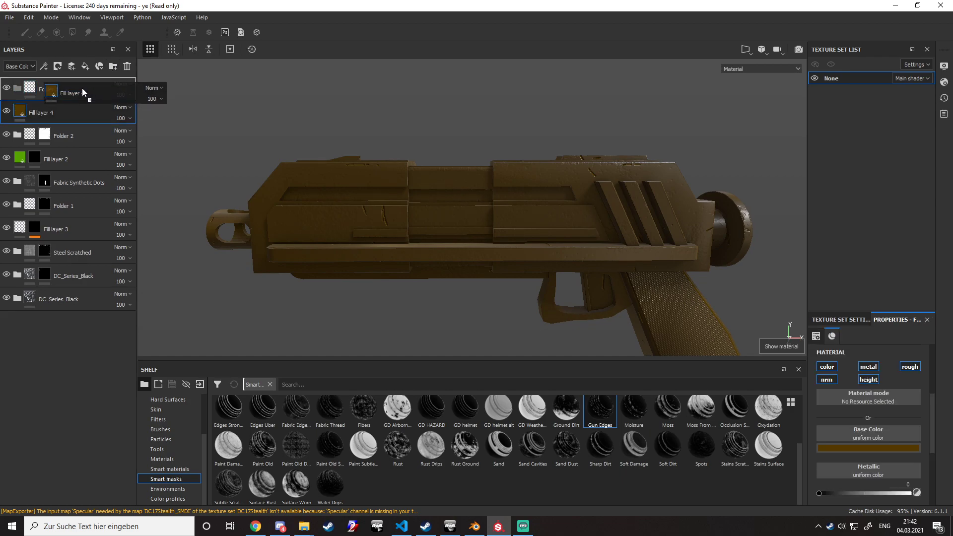
{"action": "left_click_drag", "start_coordinate": [70, 94], "coordinate": [71, 92]}
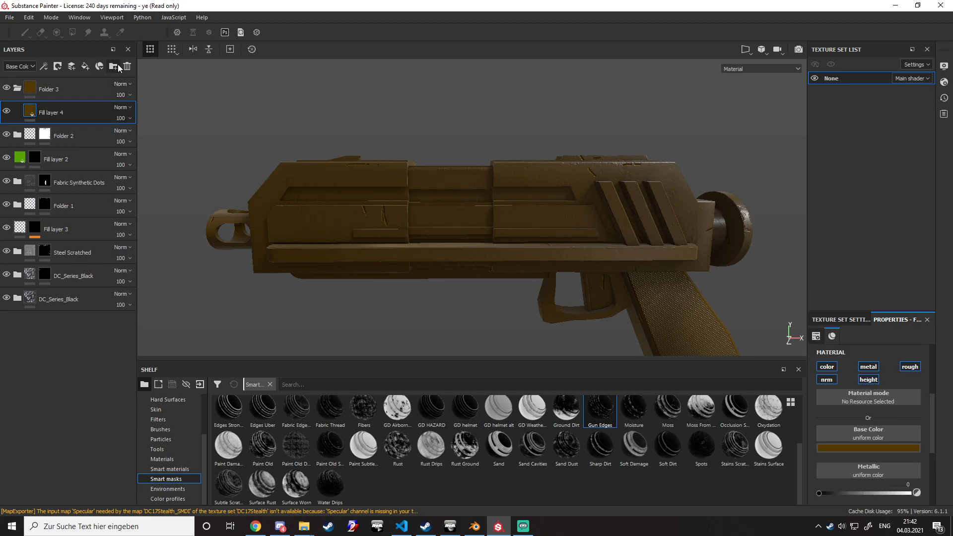
Add a second fill layer inside the new folder and give it an even darker brown base colour.
{"action": "left_click", "coordinate": [88, 64]}
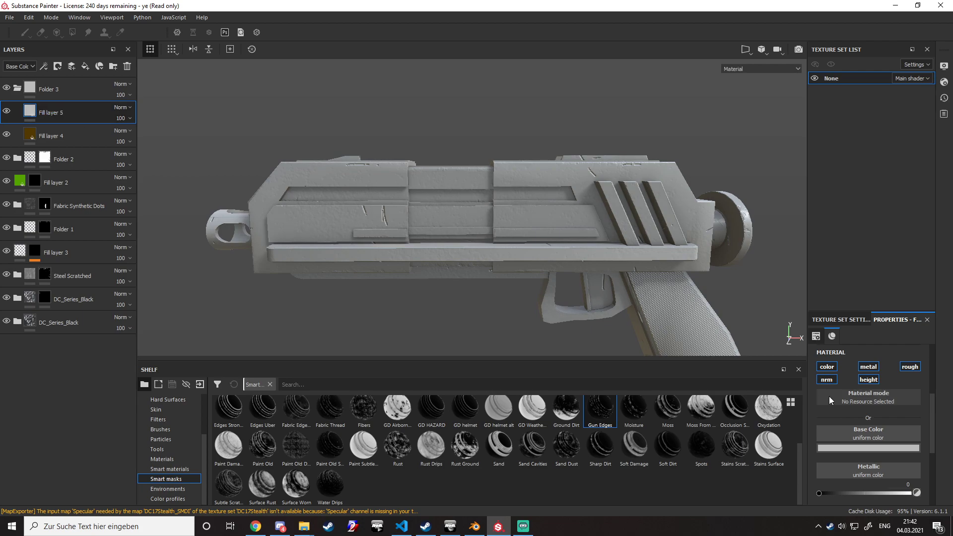
{"action": "left_click", "coordinate": [875, 448]}
{"action": "left_click", "coordinate": [889, 379]}
{"action": "left_click_drag", "start_coordinate": [901, 399], "coordinate": [905, 426]}
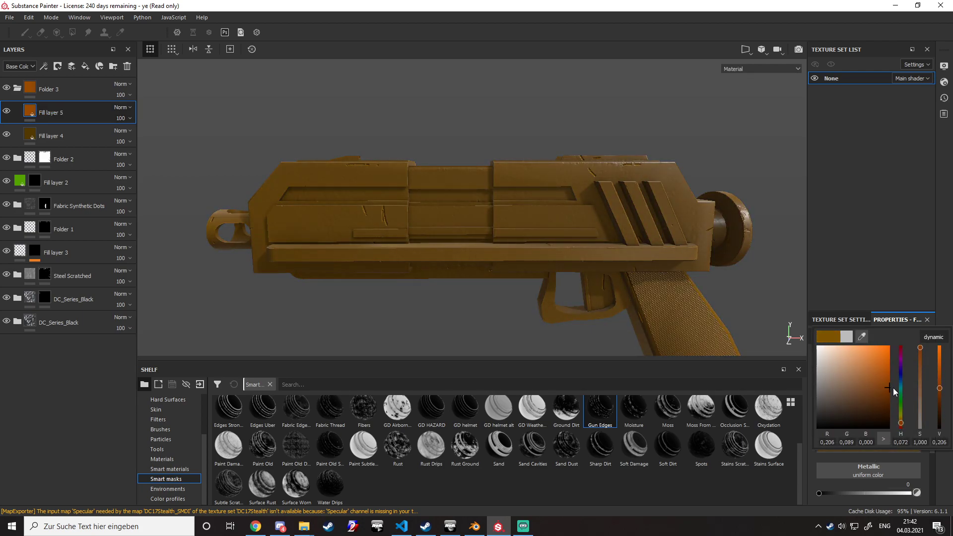
{"action": "left_click_drag", "start_coordinate": [895, 388], "coordinate": [897, 422]}
{"action": "mouse_move", "coordinate": [417, 275]}
{"action": "left_mouse_down", "text": "alt"}
{"action": "mouse_move", "coordinate": [287, 214]}
{"action": "mouse_move", "coordinate": [238, 207]}
{"action": "left_mouse_up", "text": "alt"}
Apply the Dirt Dry smart mask to Fill layer 4 and Dirt Dusty to Fill layer 5, and check the result in base colour and material view.
{"action": "left_click", "coordinate": [75, 136]}
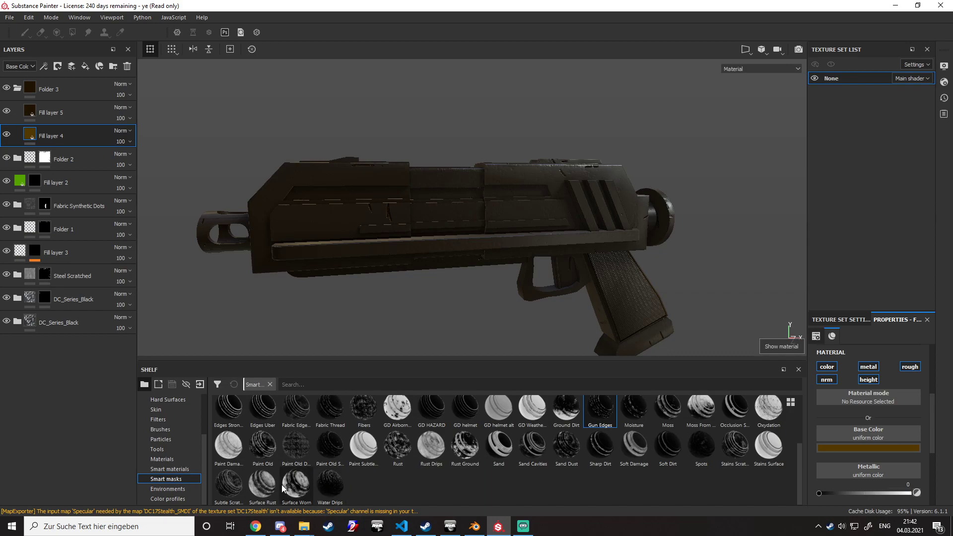
{"action": "scroll", "coordinate": [426, 454], "scroll_direction": "up", "scroll_amount": 2}
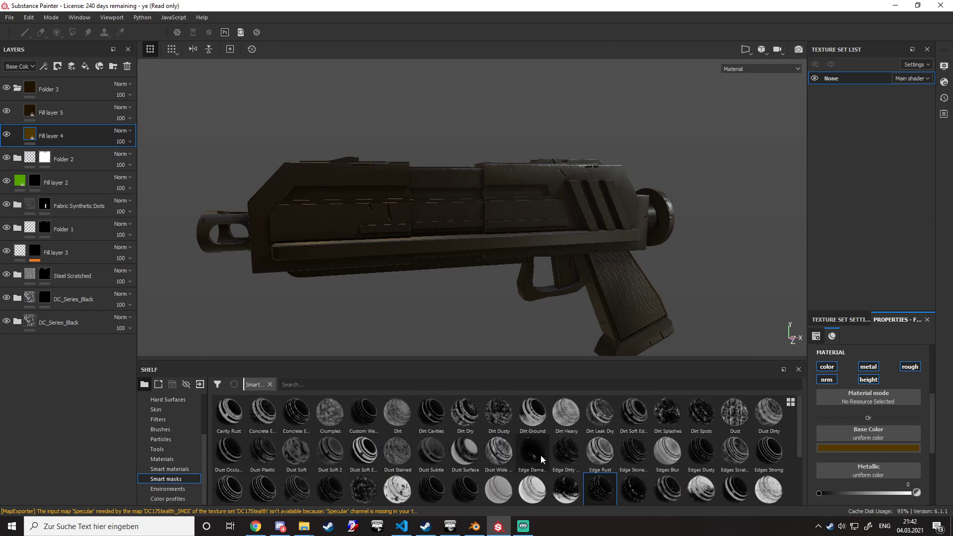
{"action": "left_click_drag", "start_coordinate": [465, 412], "coordinate": [66, 138]}
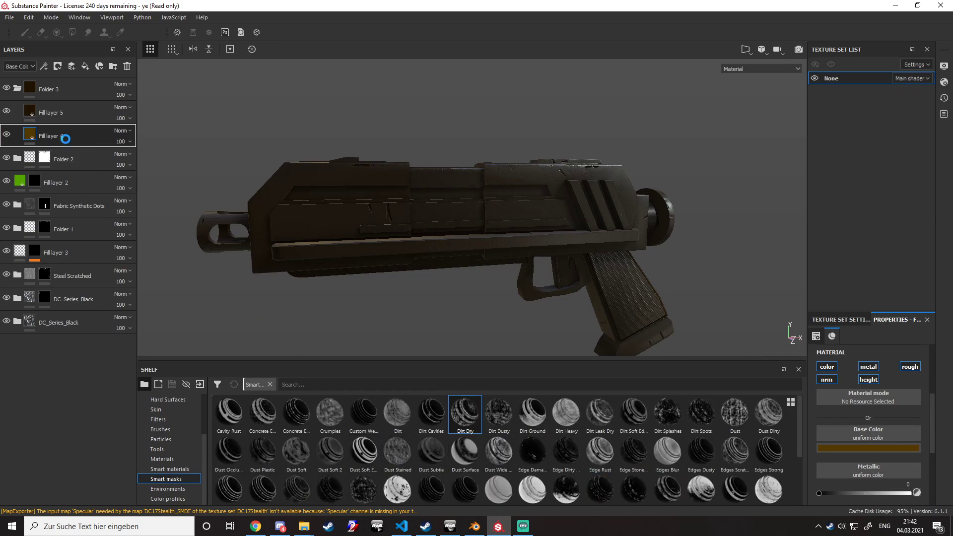
{"action": "left_click_drag", "start_coordinate": [499, 412], "coordinate": [84, 116]}
{"action": "left_click_drag", "start_coordinate": [308, 209], "coordinate": [273, 198], "text": "alt"}
{"action": "key", "text": "c"}
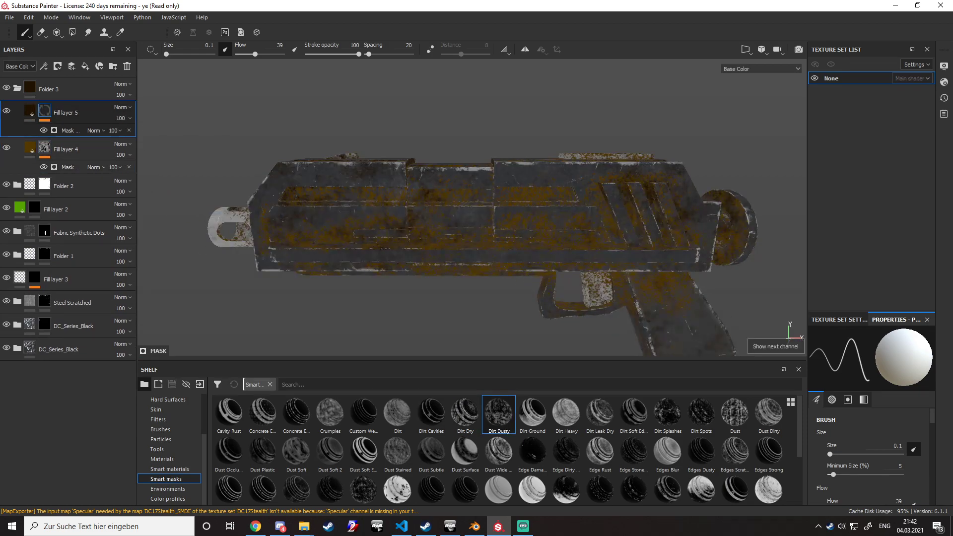
{"action": "middle_click_drag", "start_coordinate": [307, 219], "coordinate": [285, 198], "text": "alt"}
{"action": "scroll", "coordinate": [285, 197], "scroll_direction": "up", "scroll_amount": 3}
{"action": "key", "text": "m"}
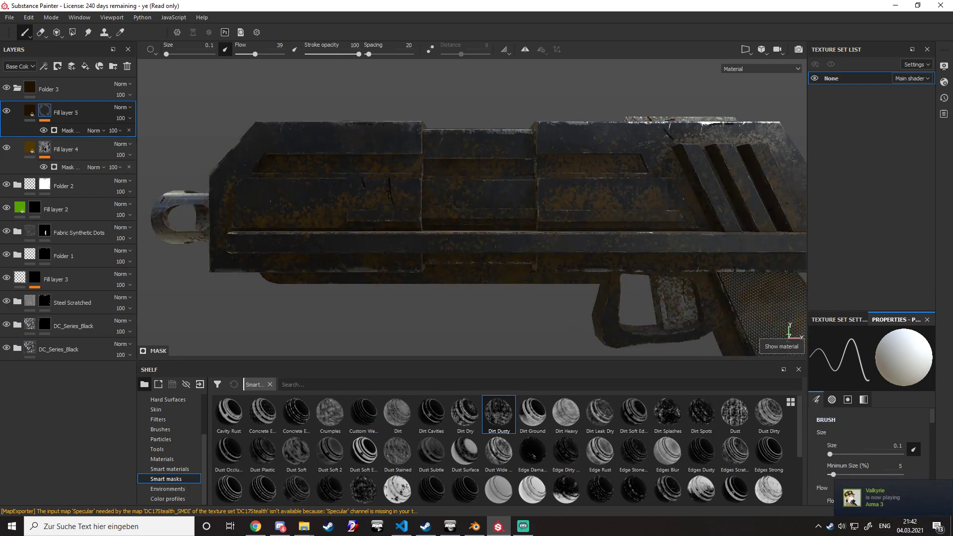
{"action": "left_click_drag", "start_coordinate": [377, 154], "coordinate": [439, 195], "text": "alt"}
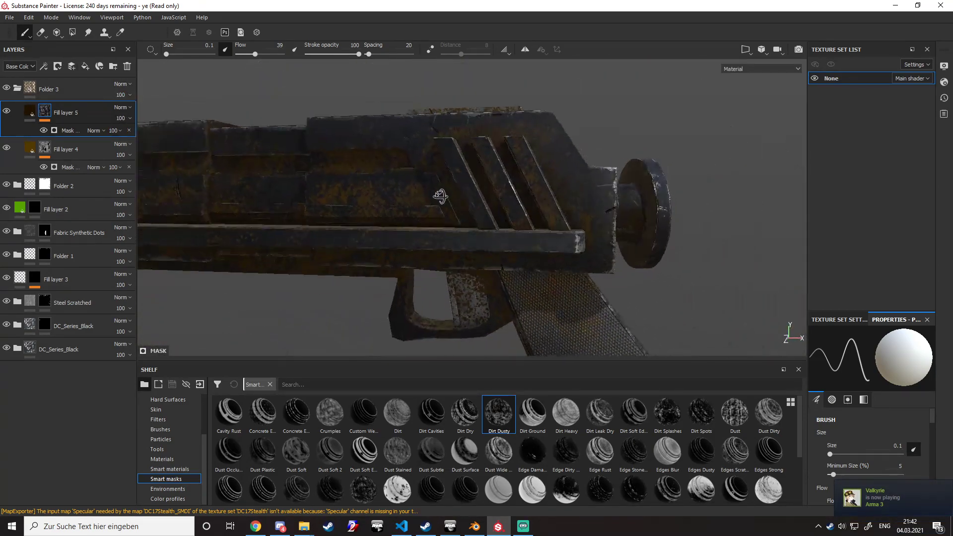
Show the base colour only and remove the mask effects from Fill layer 5 and Fill layer 4.
{"action": "key", "text": "c"}
{"action": "left_click", "coordinate": [129, 130]}
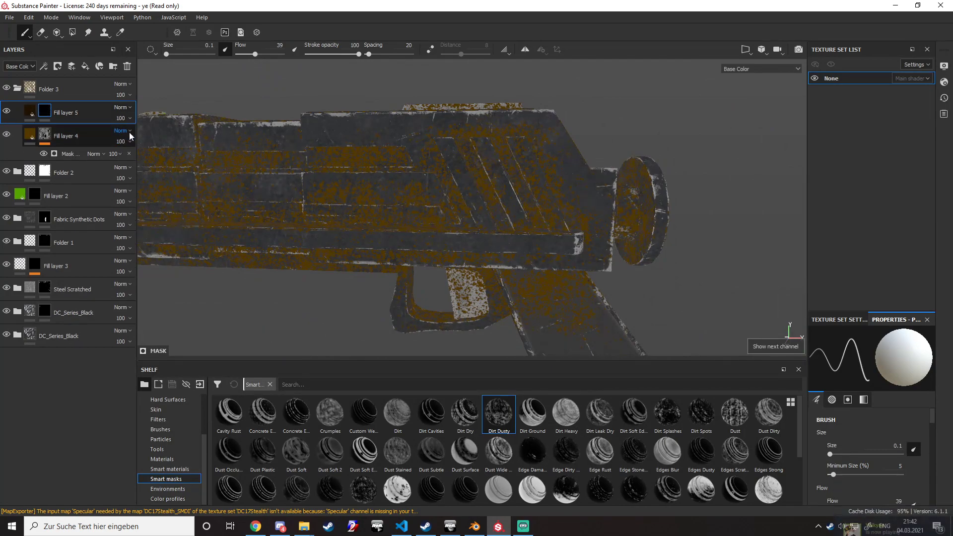
{"action": "left_click", "coordinate": [130, 154]}
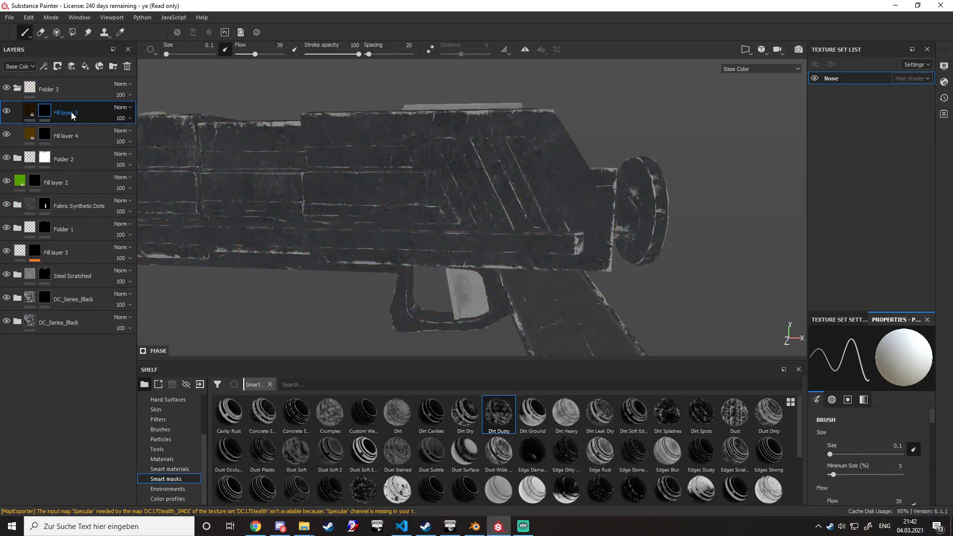
{"action": "right_click", "coordinate": [70, 112]}
{"action": "left_click", "coordinate": [58, 108]}
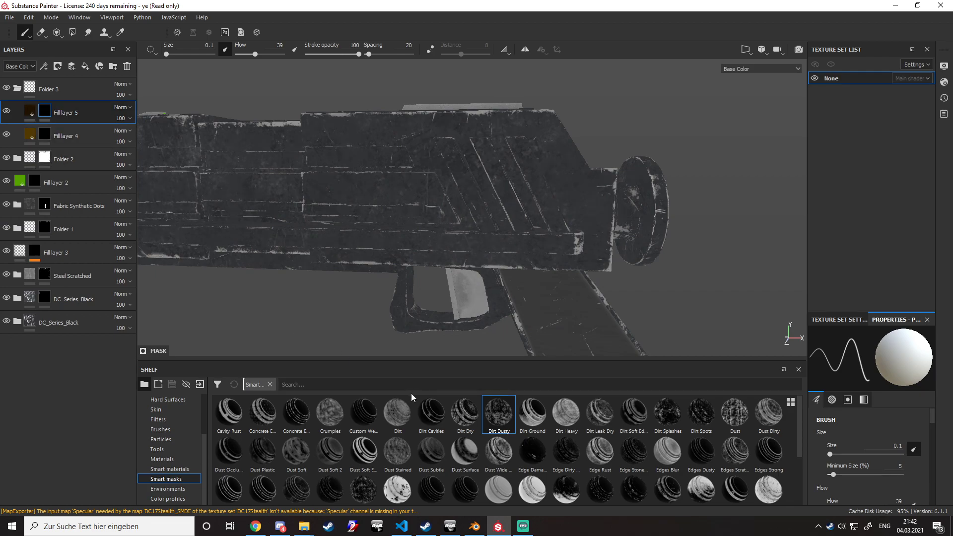
{"action": "left_click", "coordinate": [49, 132]}
{"action": "scroll", "coordinate": [281, 460], "scroll_direction": "down", "scroll_amount": 5}
{"action": "scroll", "coordinate": [281, 460], "scroll_direction": "up", "scroll_amount": 5}
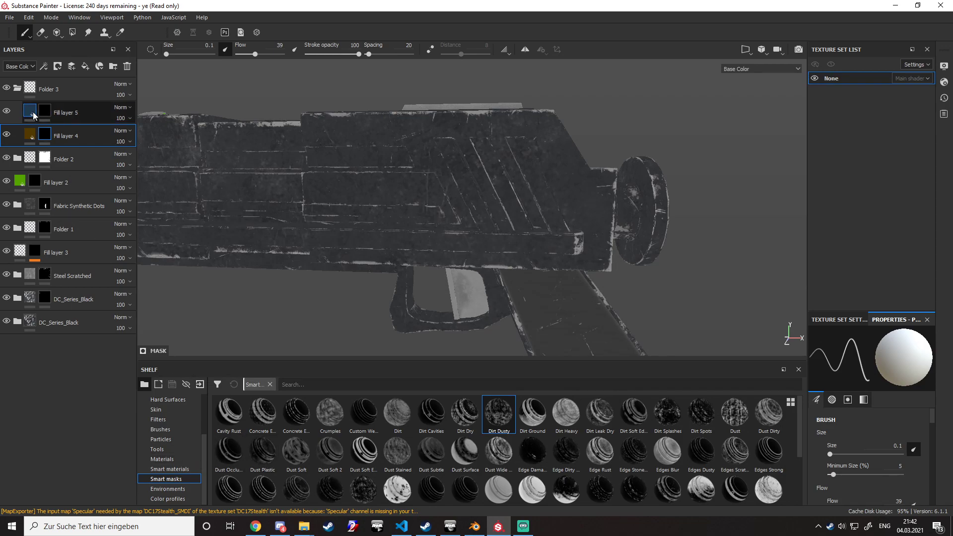
{"action": "left_click", "coordinate": [9, 112]}
{"action": "left_click_drag", "start_coordinate": [604, 251], "coordinate": [619, 234], "text": "alt"}
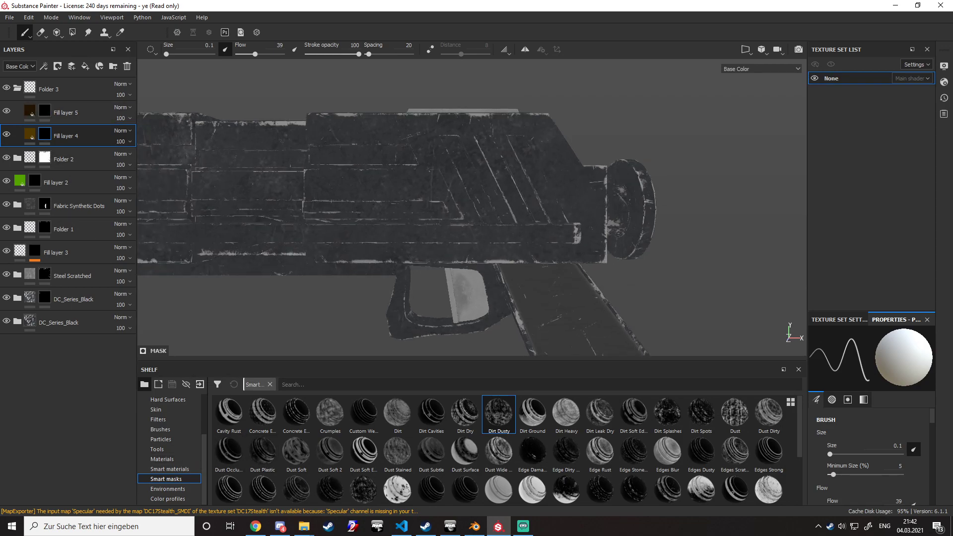
Delete Folder 3 together with its two brown fill layers.
{"action": "left_click", "coordinate": [95, 88]}
{"action": "left_click", "coordinate": [128, 67]}
Return to the material view, hide the interface and examine the edge wear on the side panels close up.
{"action": "scroll", "coordinate": [333, 216], "scroll_direction": "down", "scroll_amount": 3}
{"action": "middle_click_drag", "start_coordinate": [332, 216], "coordinate": [656, 224], "text": "alt"}
{"action": "key", "text": "m"}
{"action": "key", "text": "Tab"}
{"action": "scroll", "coordinate": [450, 276], "scroll_direction": "up", "scroll_amount": 3}
{"action": "scroll", "coordinate": [449, 276], "scroll_direction": "down", "scroll_amount": 2}
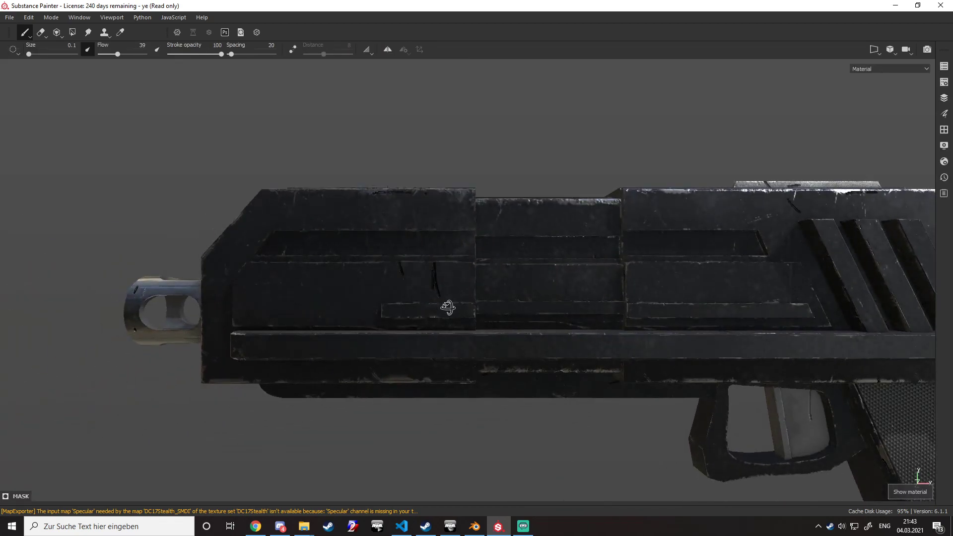
{"action": "left_click_drag", "start_coordinate": [448, 296], "coordinate": [444, 346], "text": "alt"}
{"action": "middle_click_drag", "start_coordinate": [424, 231], "coordinate": [119, 303], "text": "alt"}
{"action": "scroll", "coordinate": [401, 307], "scroll_direction": "up", "scroll_amount": 4}
{"action": "scroll", "coordinate": [400, 308], "scroll_direction": "down", "scroll_amount": 2}
{"action": "scroll", "coordinate": [119, 303], "scroll_direction": "down", "scroll_amount": 2}
Examine the pistol from the rear and along its opposite side, and restore the interface.
{"action": "left_click_drag", "start_coordinate": [556, 306], "coordinate": [456, 263], "text": "alt"}
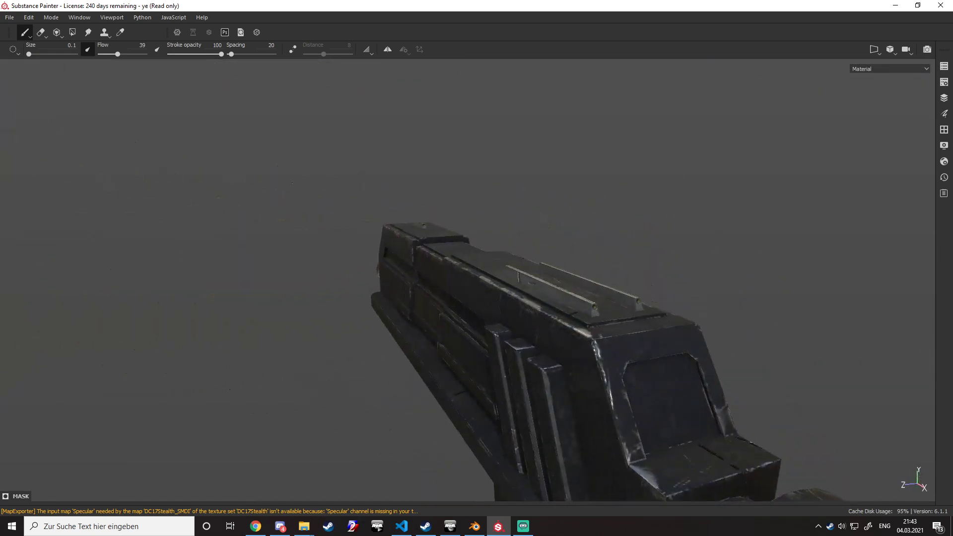
{"action": "scroll", "coordinate": [457, 268], "scroll_direction": "down", "scroll_amount": 2}
{"action": "left_click_drag", "start_coordinate": [466, 298], "coordinate": [319, 357], "text": "alt+shift"}
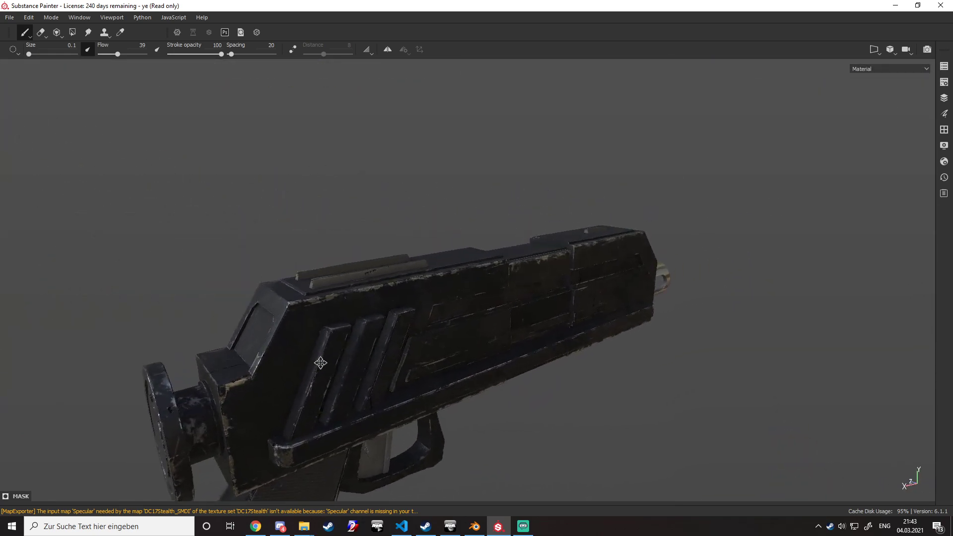
{"action": "scroll", "coordinate": [362, 331], "scroll_direction": "up", "scroll_amount": 3}
{"action": "key", "text": "Tab"}
{"action": "key", "text": "Tab"}
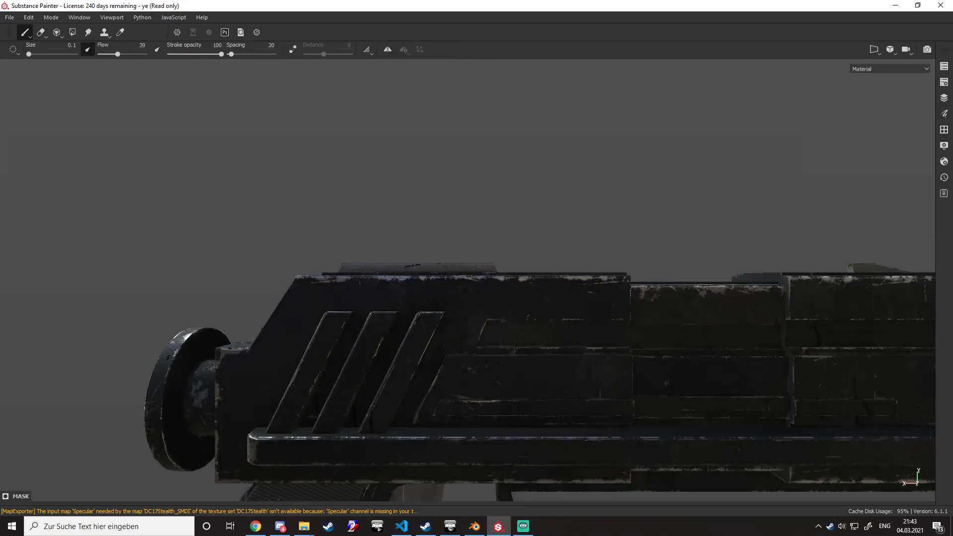
{"action": "middle_click_drag", "start_coordinate": [848, 330], "coordinate": [590, 250], "text": "alt"}
{"action": "scroll", "coordinate": [589, 250], "scroll_direction": "down", "scroll_amount": 3}
{"action": "key", "text": "alt+shift"}
{"action": "key", "text": "alt+shift"}
{"action": "key", "text": "Tab"}
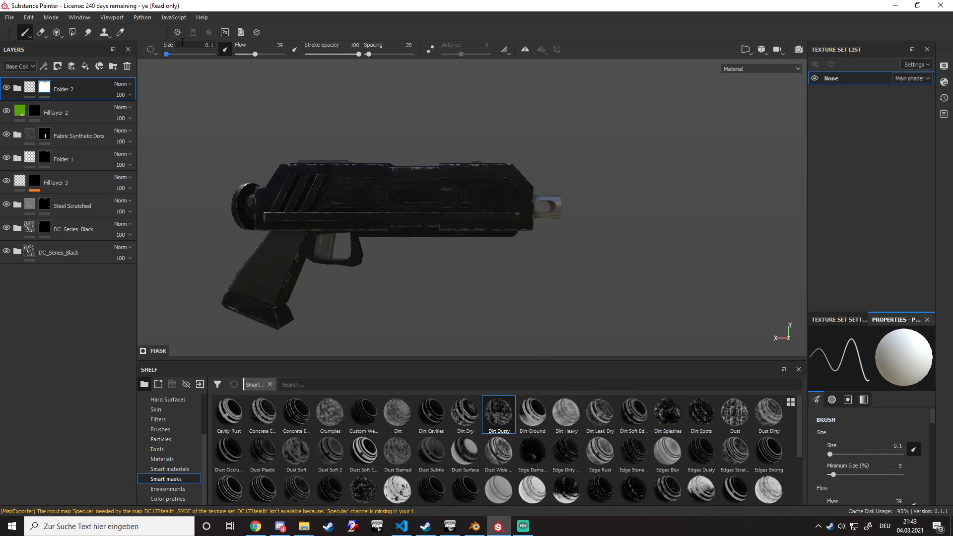
Review the base colour, metallic, roughness, normal and height settings of the green Fill layer 2.
{"action": "left_click", "coordinate": [64, 109]}
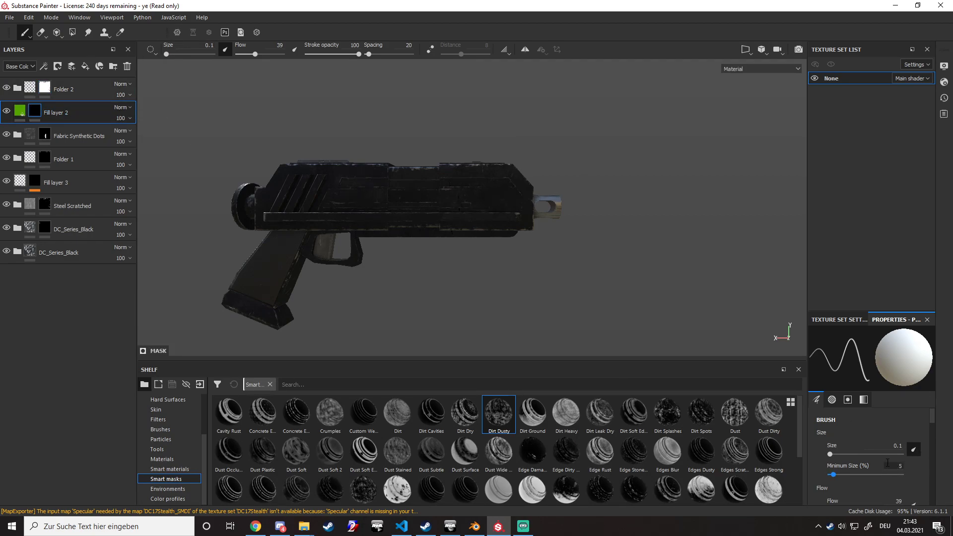
{"action": "scroll", "coordinate": [864, 451], "scroll_direction": "down", "scroll_amount": 3}
{"action": "scroll", "coordinate": [862, 400], "scroll_direction": "down", "scroll_amount": 3}
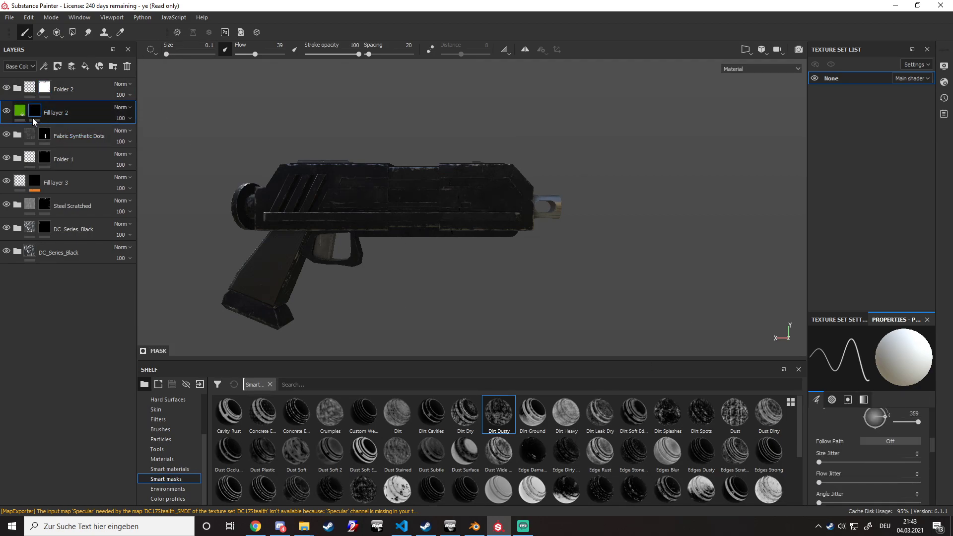
{"action": "left_click", "coordinate": [19, 116]}
{"action": "scroll", "coordinate": [882, 444], "scroll_direction": "down", "scroll_amount": 3}
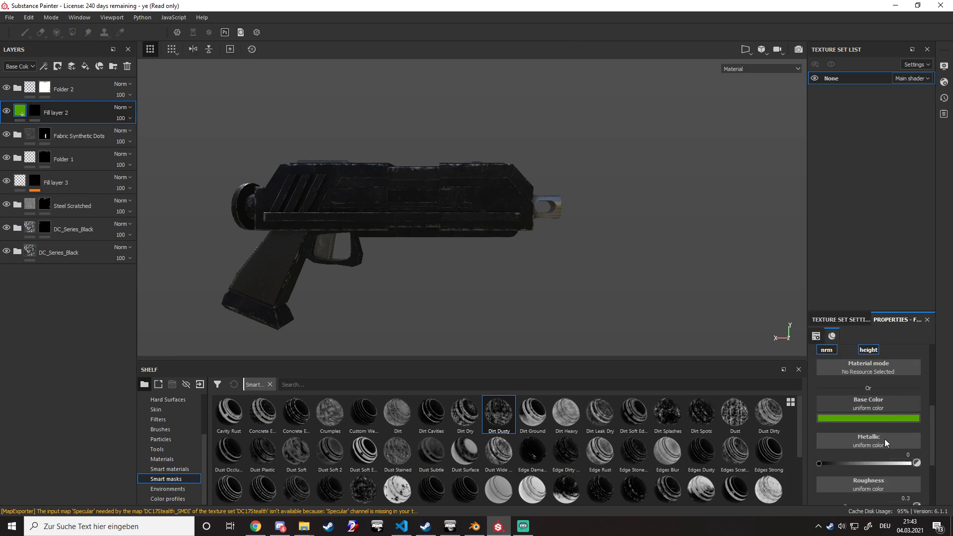
{"action": "scroll", "coordinate": [884, 447], "scroll_direction": "down", "scroll_amount": 1}
{"action": "scroll", "coordinate": [886, 447], "scroll_direction": "up", "scroll_amount": 3}
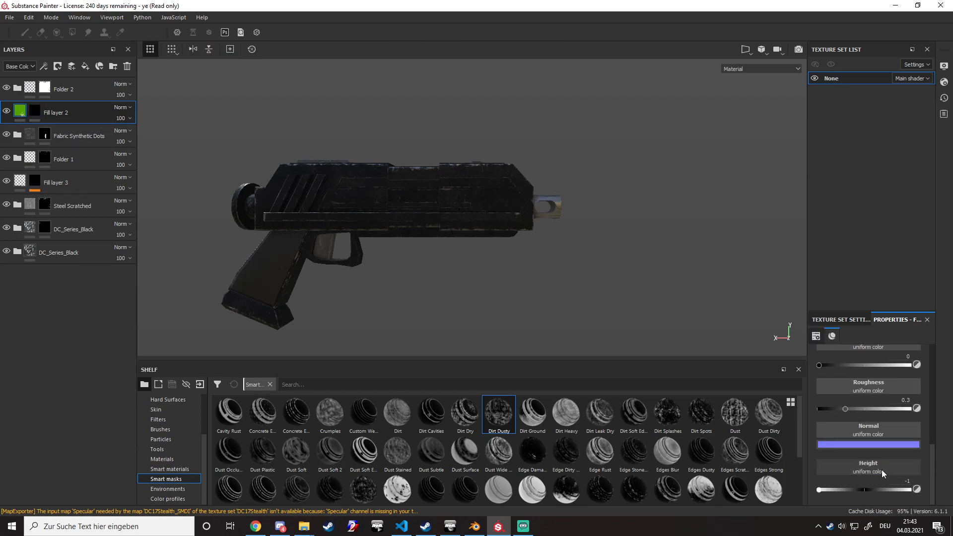
{"action": "scroll", "coordinate": [882, 428], "scroll_direction": "down", "scroll_amount": 2}
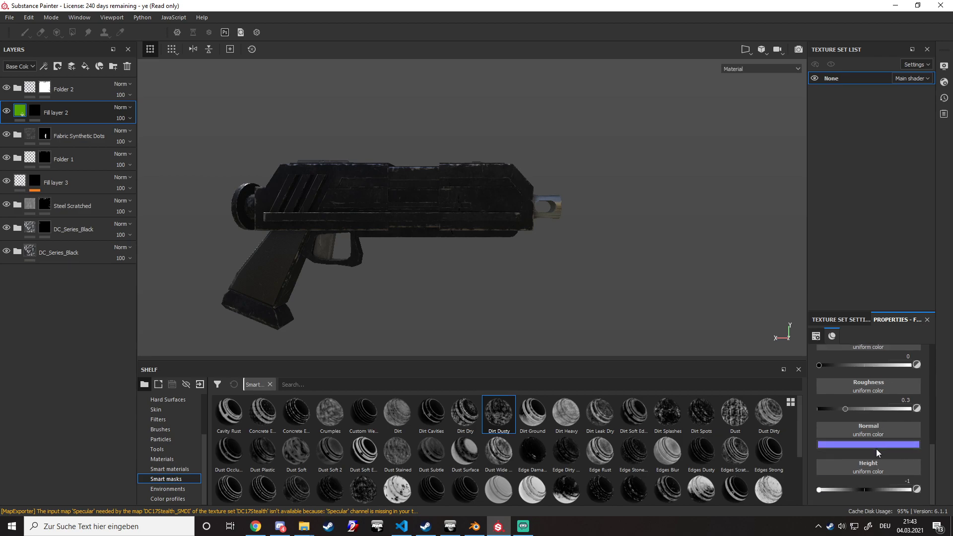
Examine the lower body, trigger guard and grip close up without the interface.
{"action": "key", "text": "Tab"}
{"action": "scroll", "coordinate": [556, 289], "scroll_direction": "up", "scroll_amount": 4}
{"action": "left_click_drag", "start_coordinate": [551, 292], "coordinate": [641, 397], "text": "alt"}
{"action": "middle_click_drag", "start_coordinate": [606, 359], "coordinate": [638, 167], "text": "alt"}
{"action": "scroll", "coordinate": [613, 317], "scroll_direction": "down", "scroll_amount": 4}
{"action": "middle_click_drag", "start_coordinate": [612, 318], "coordinate": [547, 308], "text": "alt"}
{"action": "scroll", "coordinate": [531, 312], "scroll_direction": "up", "scroll_amount": 6}
{"action": "scroll", "coordinate": [552, 318], "scroll_direction": "down", "scroll_amount": 5}
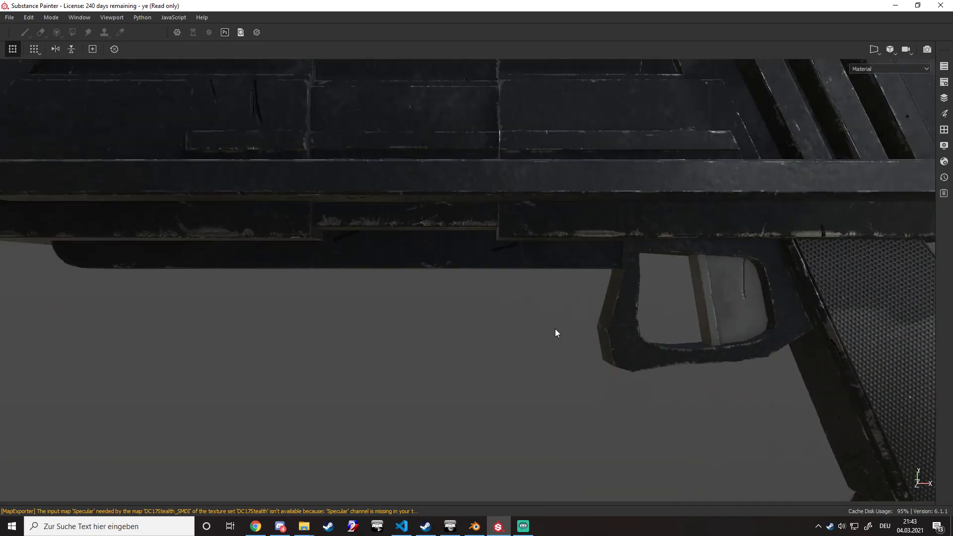
{"action": "left_click", "coordinate": [523, 525]}
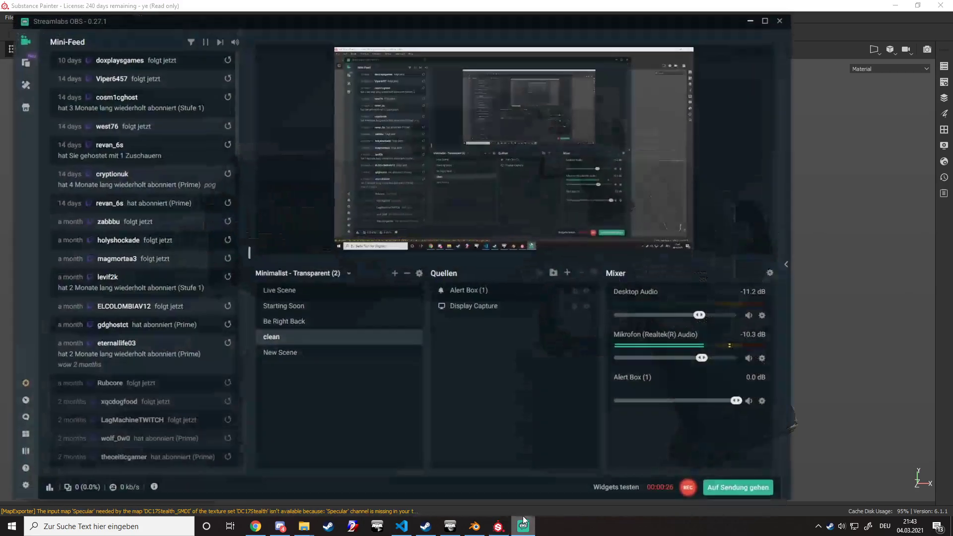